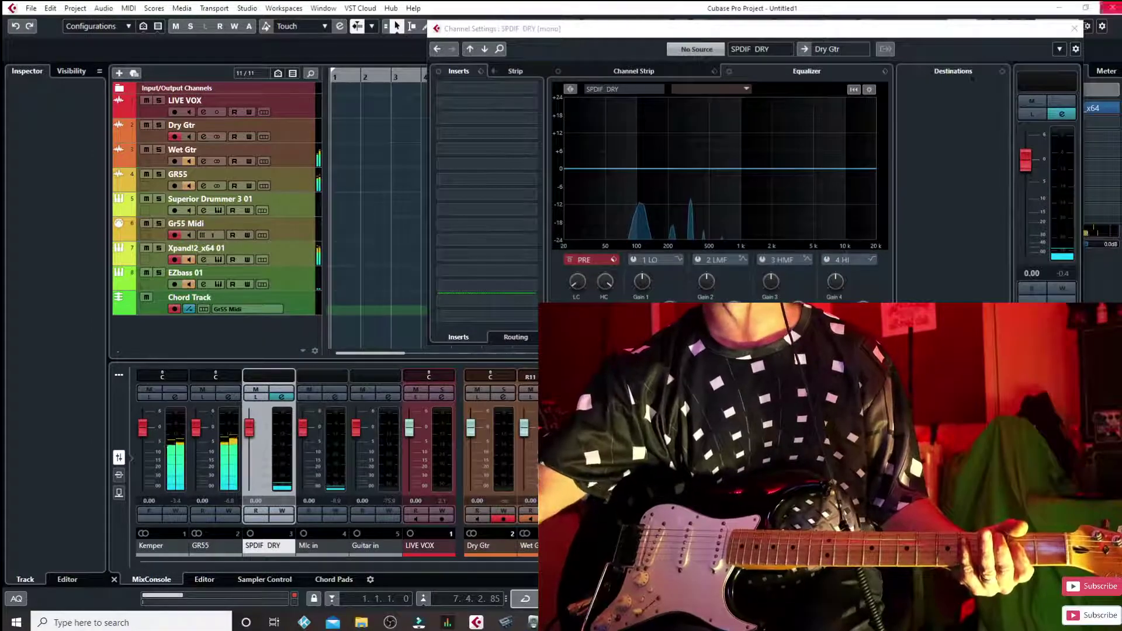
- Record about 105 bars of live guitar on the armed audio, MIDI and instrument tracks, and enable monitoring on LIVE VOX
left_click(1074, 27)
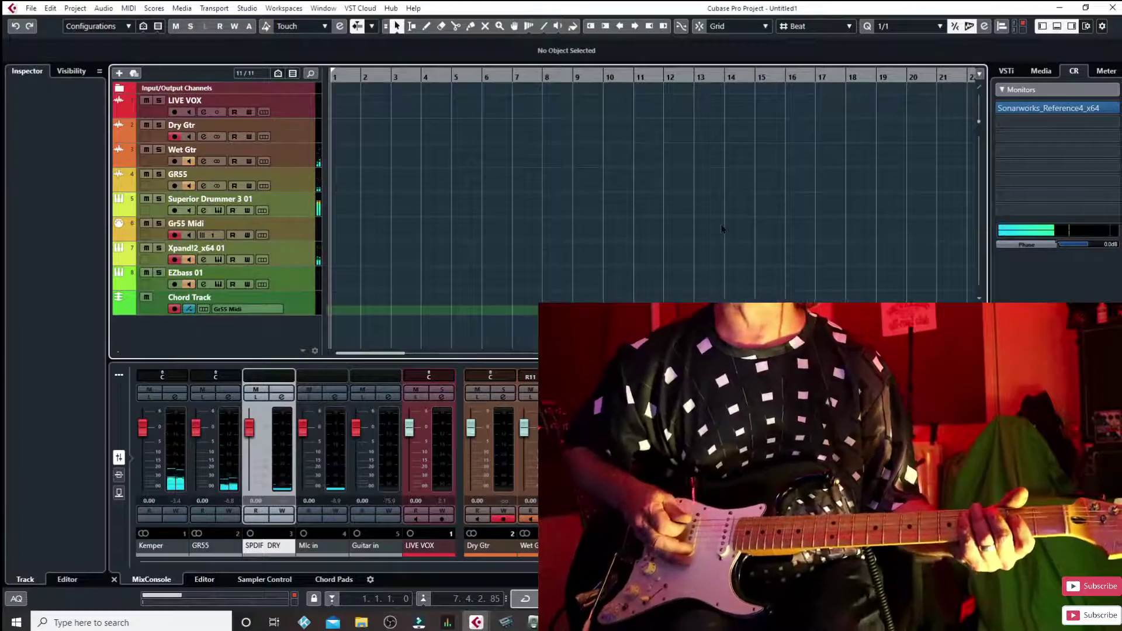
key("KP_Multiply")
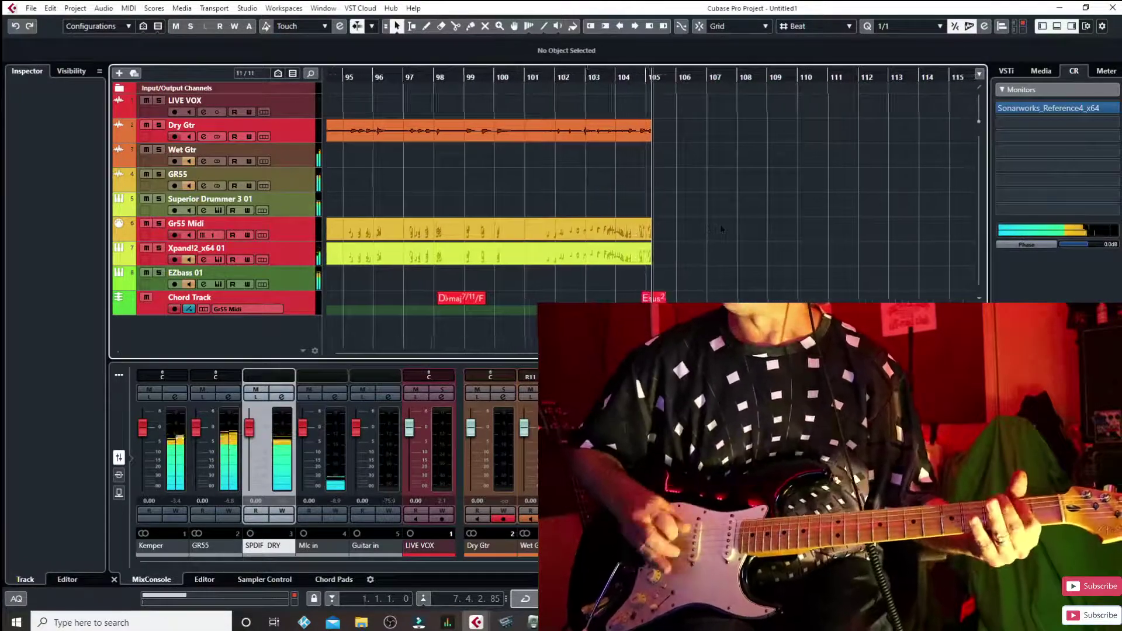
key("space")
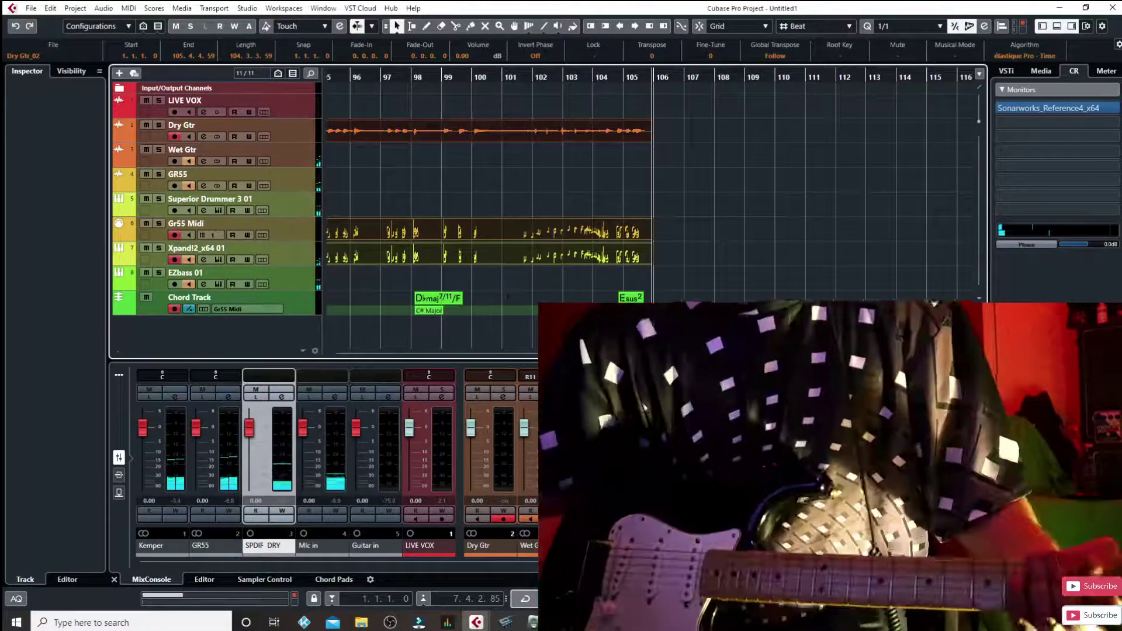
left_click(416, 519)
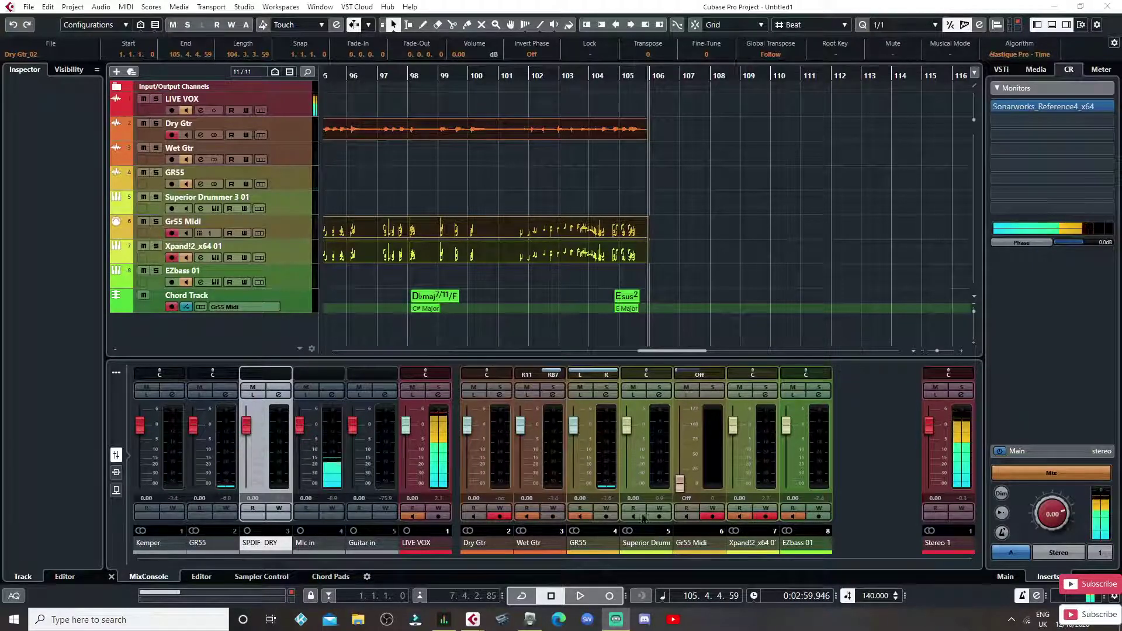
- Display the Chord Track's settings and choose Gr55 Midi as the track used for its chords
left_click_drag(658, 355, 343, 368)
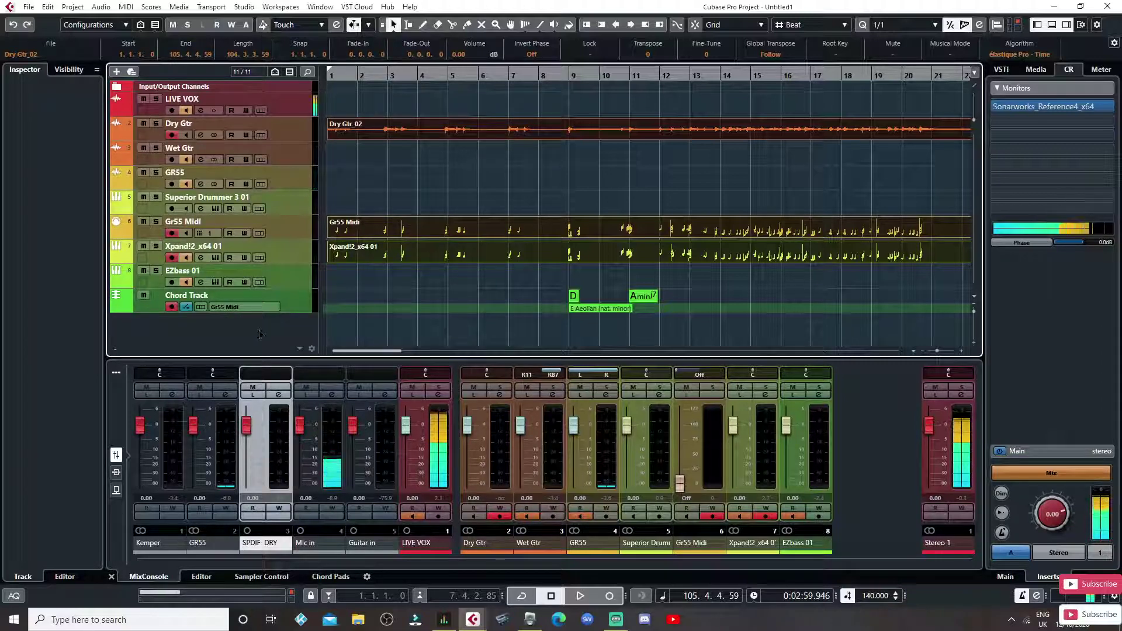
left_click(300, 302)
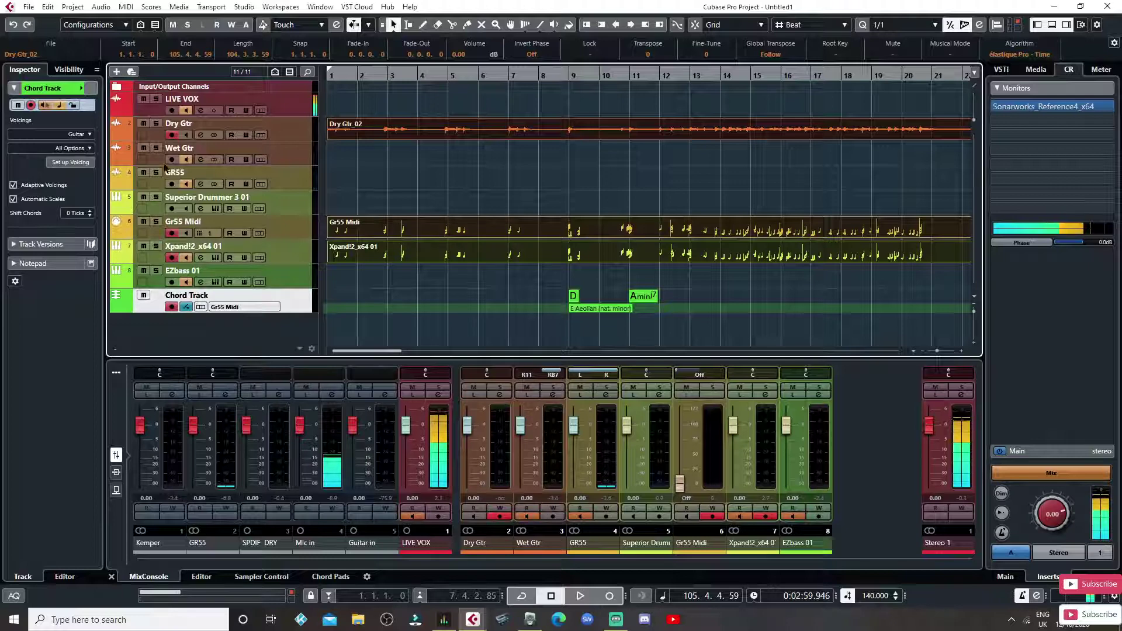
left_click(14, 89)
left_click(14, 91)
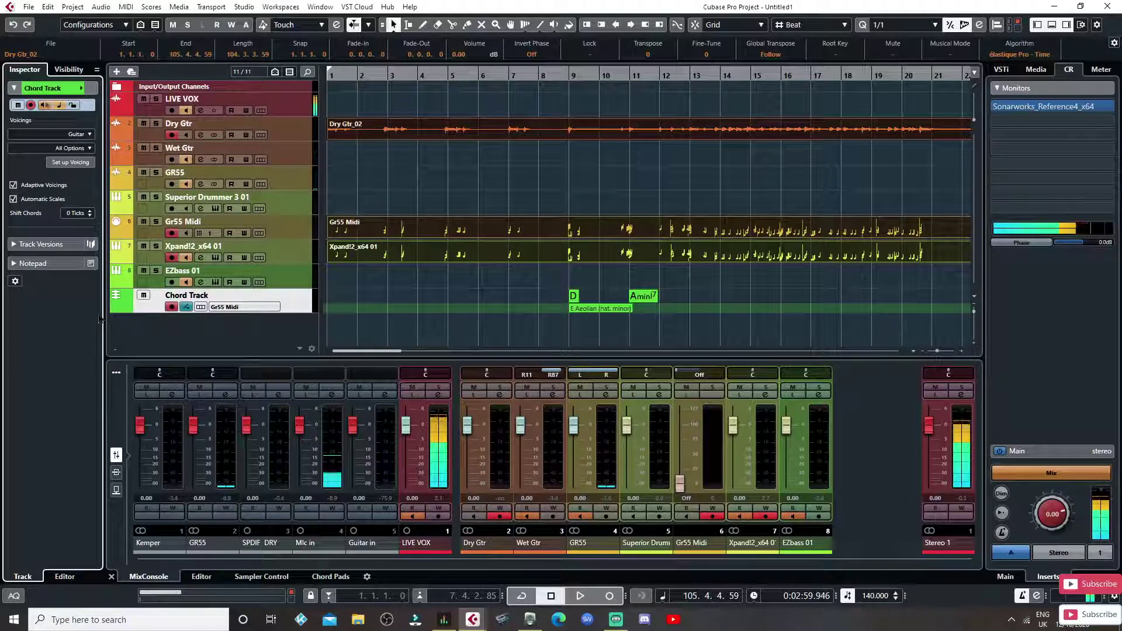
left_click(246, 307)
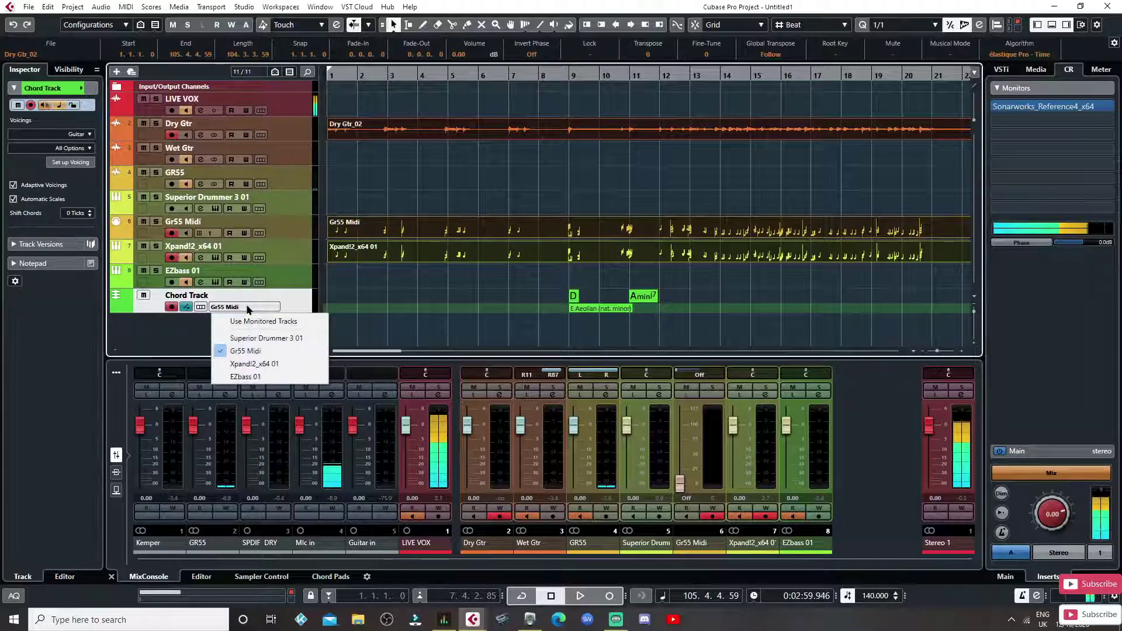
left_click(245, 351)
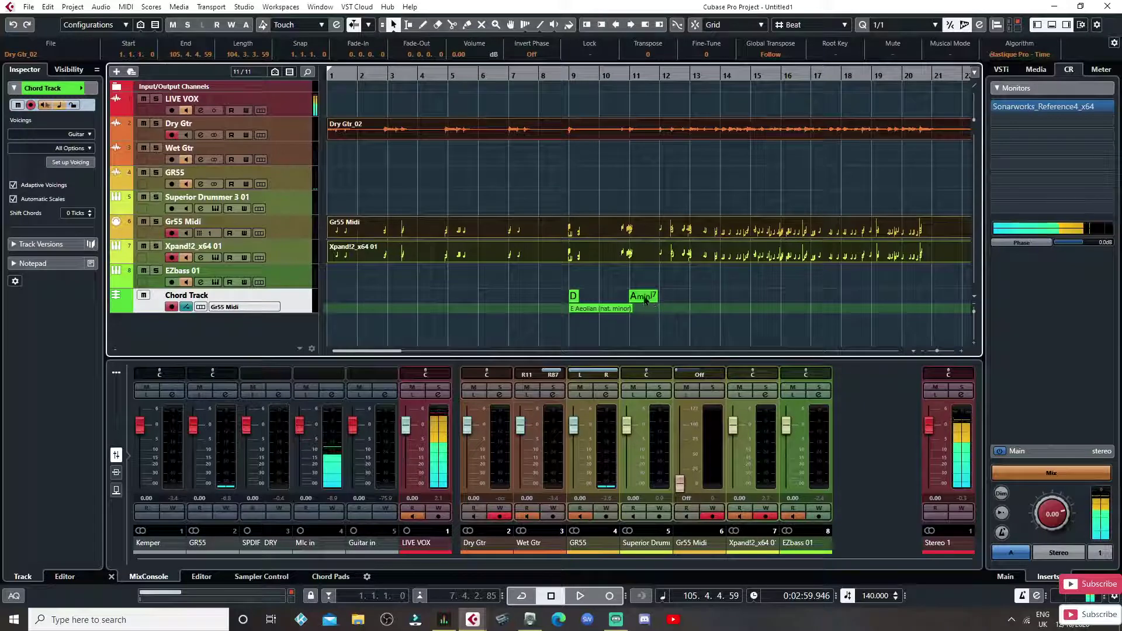
- Disable recording on the Chord Track and toggle its scale display off and back on
mouse_move(390, 354)
left_mouse_down()
mouse_move(534, 351)
mouse_move(395, 348)
left_mouse_up()
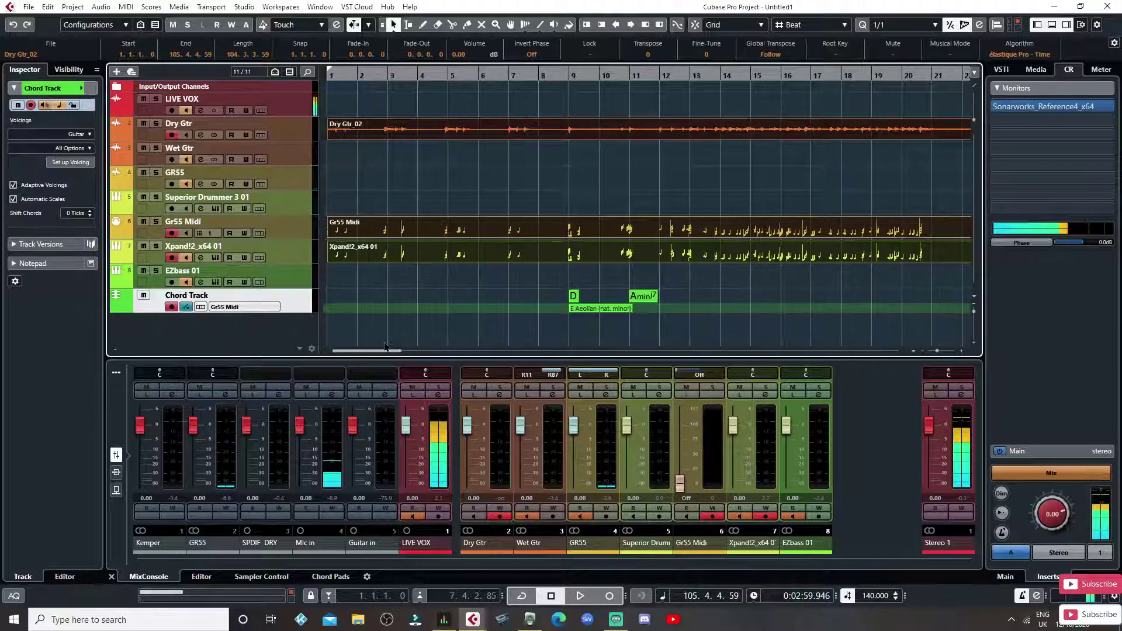
left_click(172, 307)
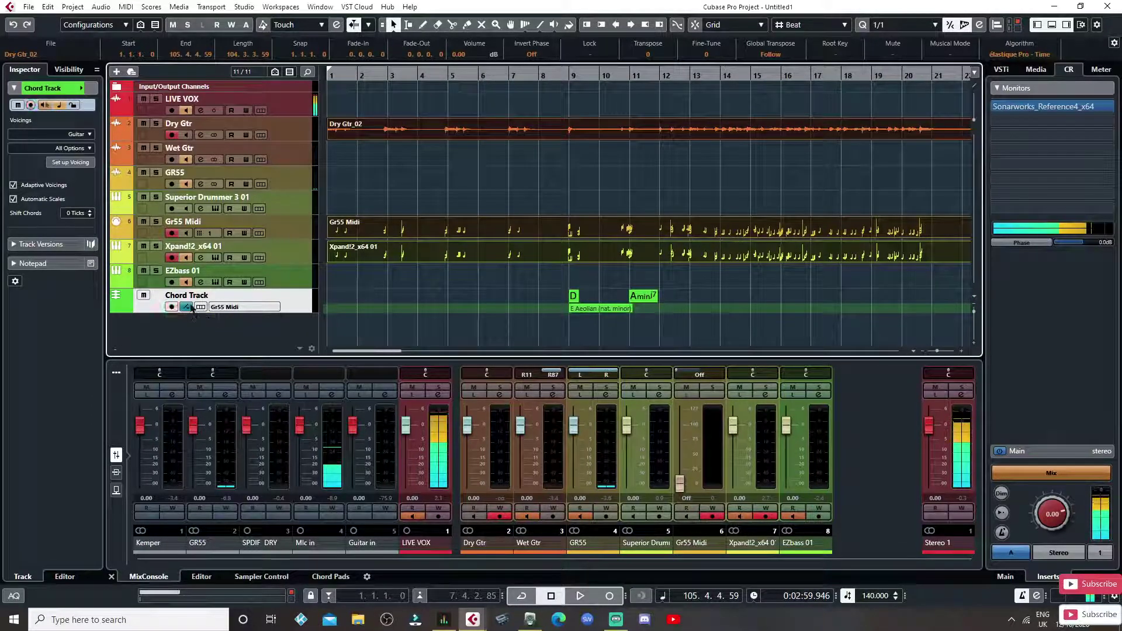
left_click(187, 308)
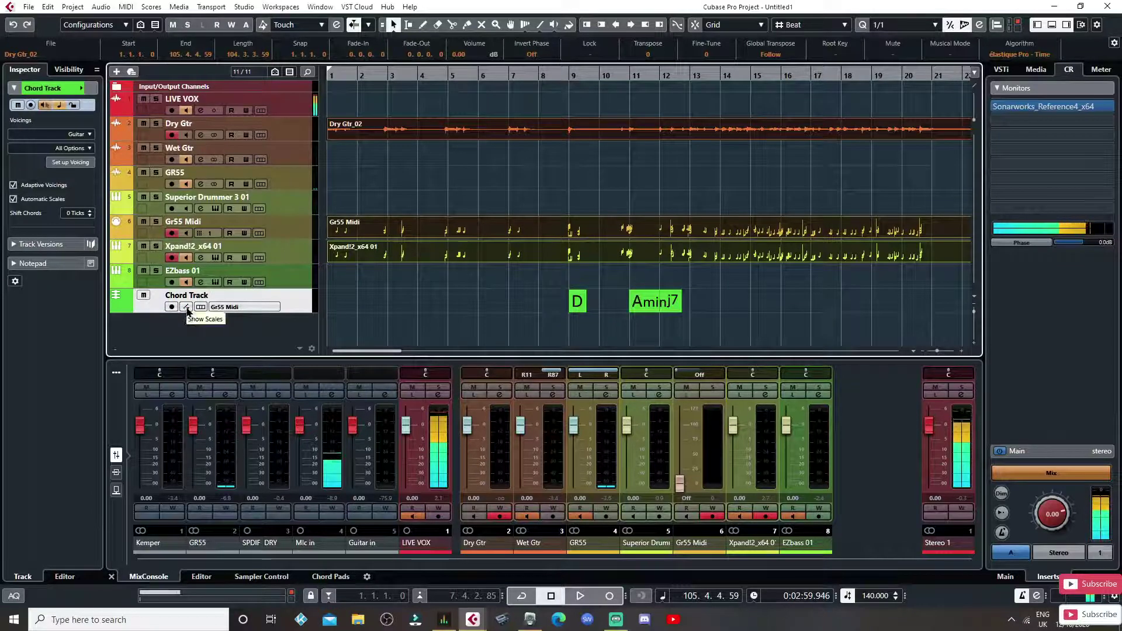
left_click(187, 308)
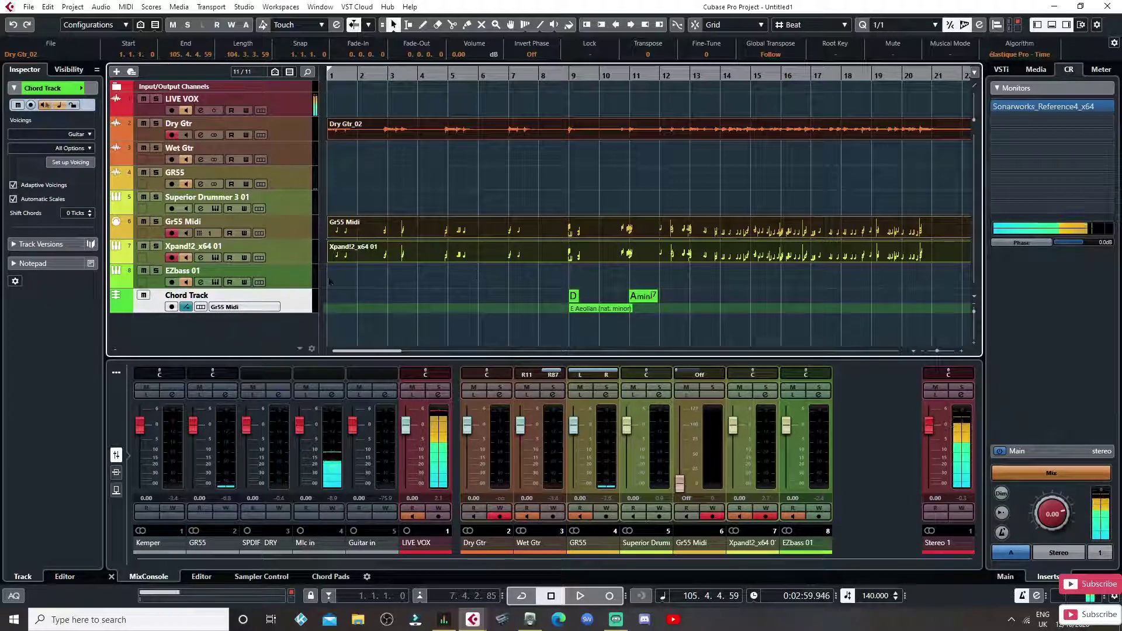
- Examine the EZbass 01 track's basic settings and the instrument loaded on the Xpand!2_x64 01 track
left_click(283, 284)
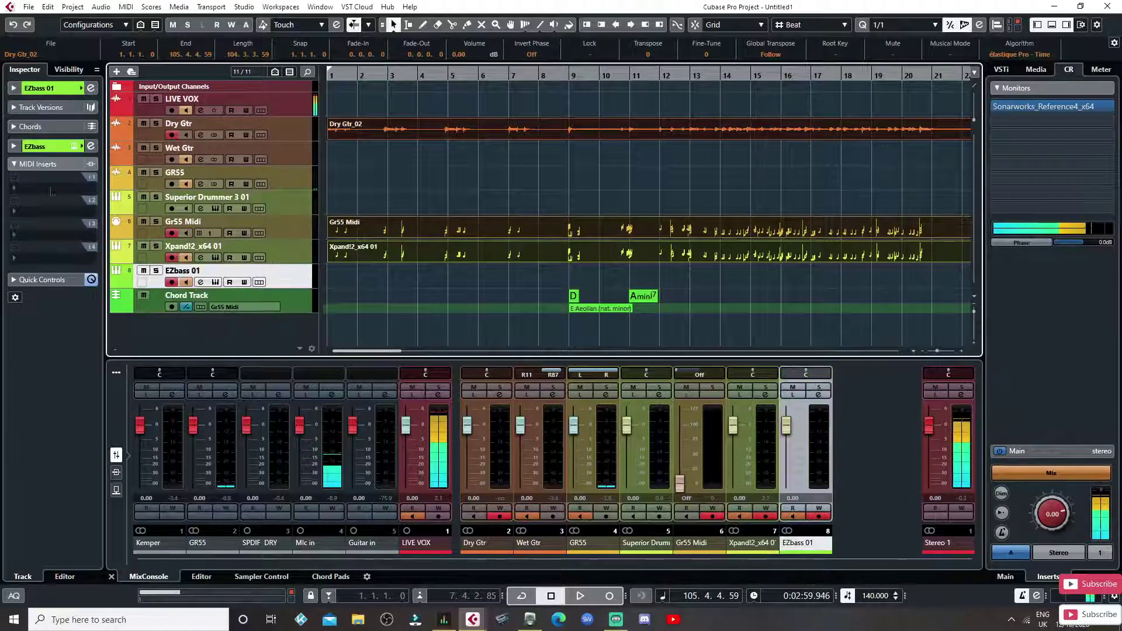
left_click(14, 88)
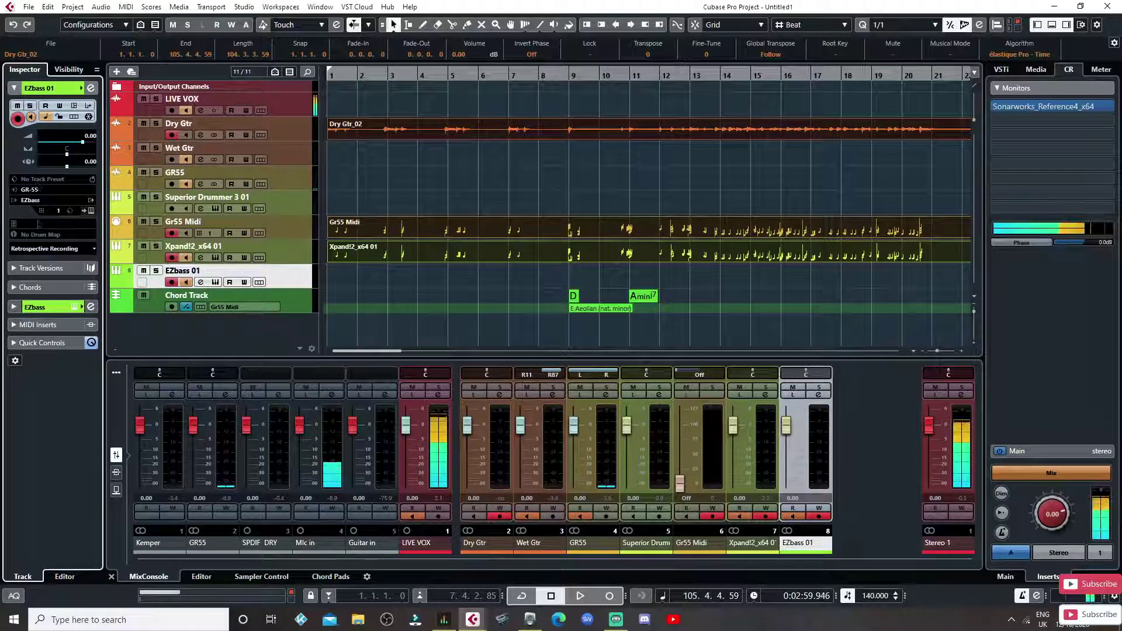
left_click(291, 260)
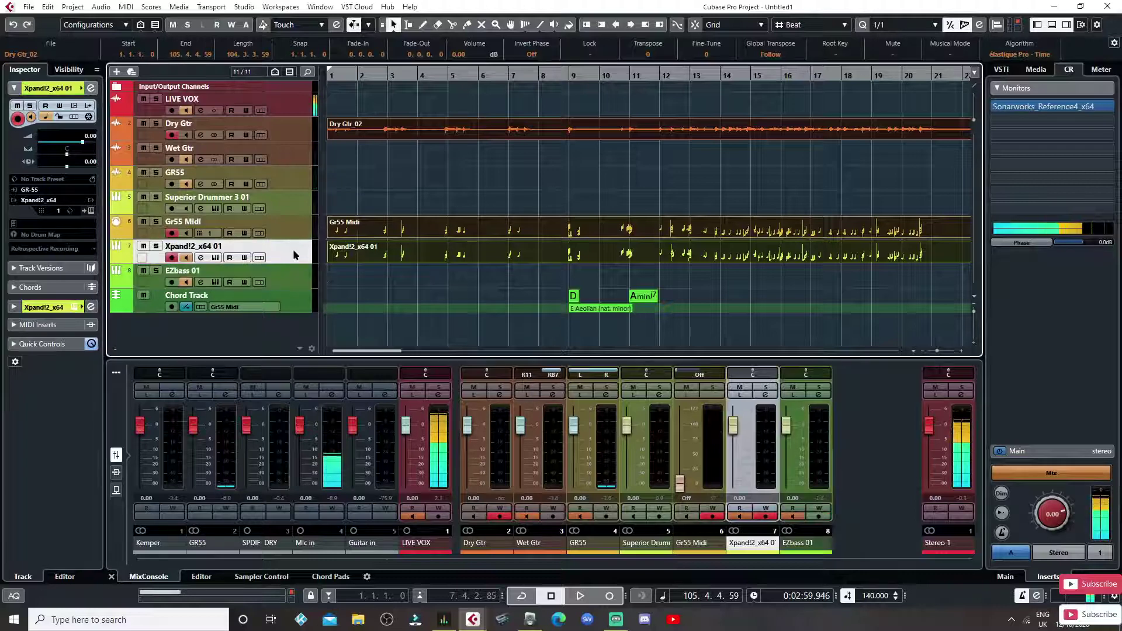
left_click(216, 258)
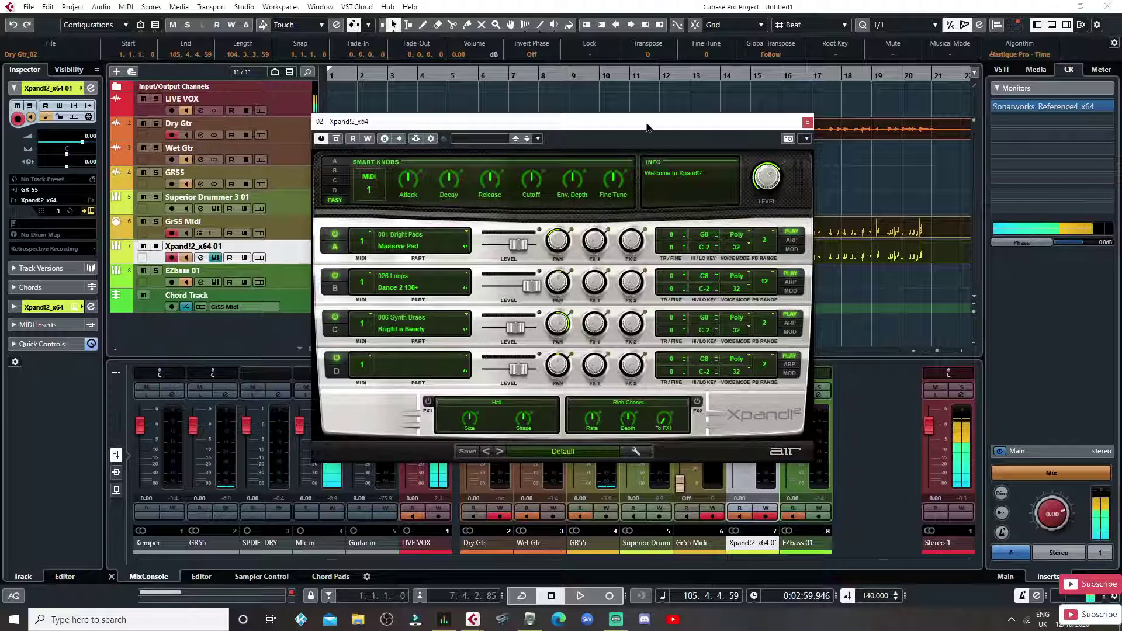
left_click_drag(648, 127, 725, 140)
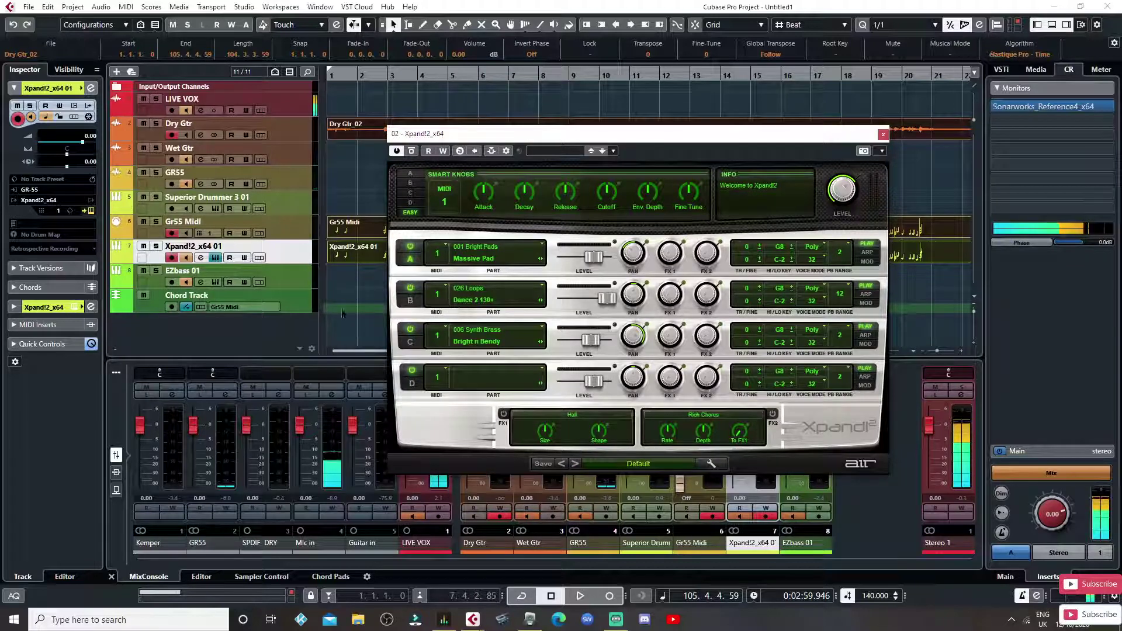
left_click(882, 135)
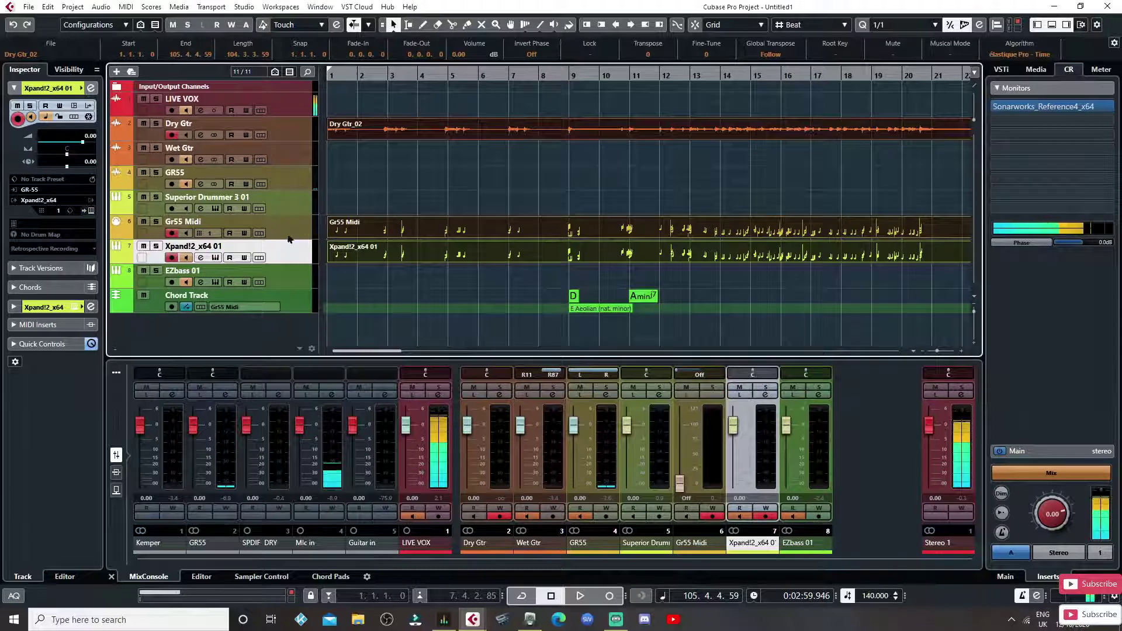
- Select the Gr55 Midi track and its recorded part to view their information
left_click(299, 229)
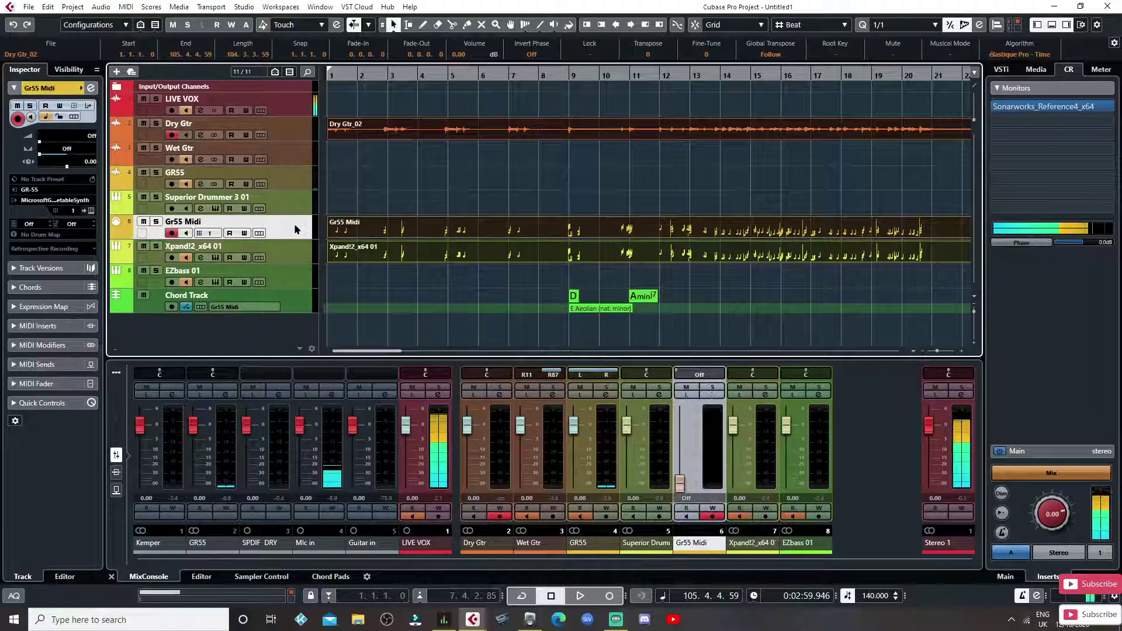
left_click(409, 229)
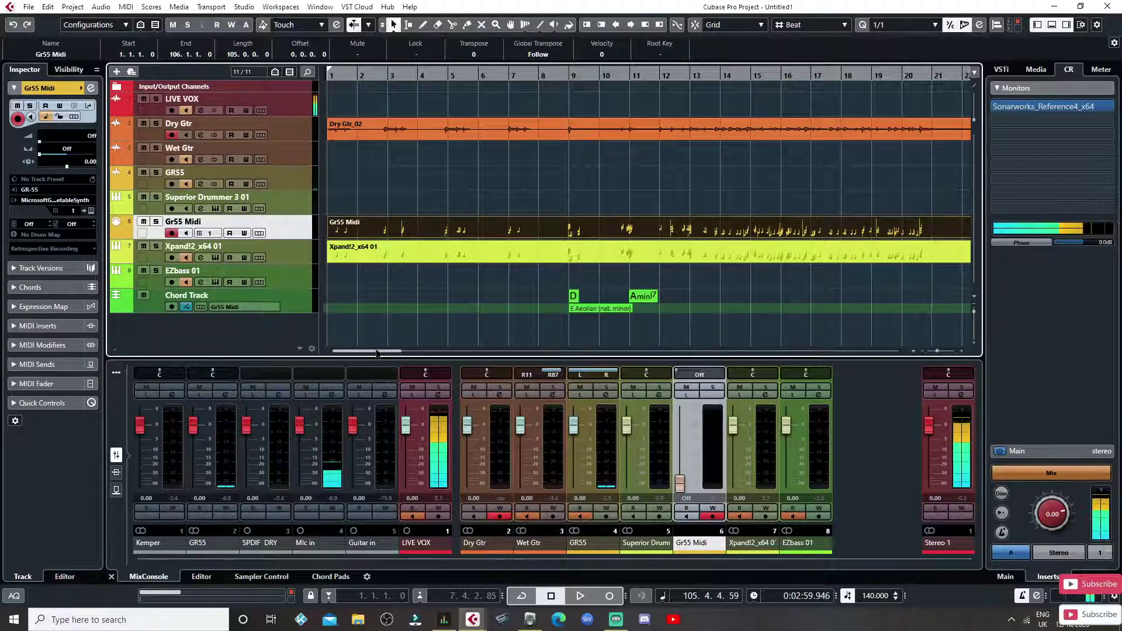
left_click_drag(377, 351, 330, 344)
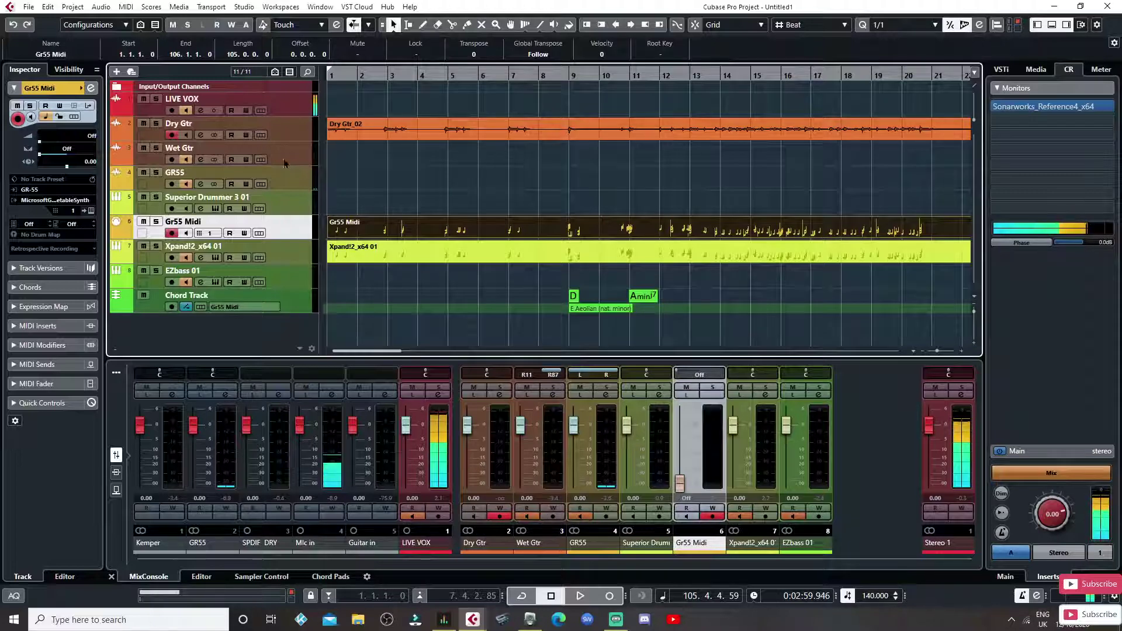
- Add one stereo audio track named reamp with Mic in as its input and Stereo 1 as its output
right_click(274, 335)
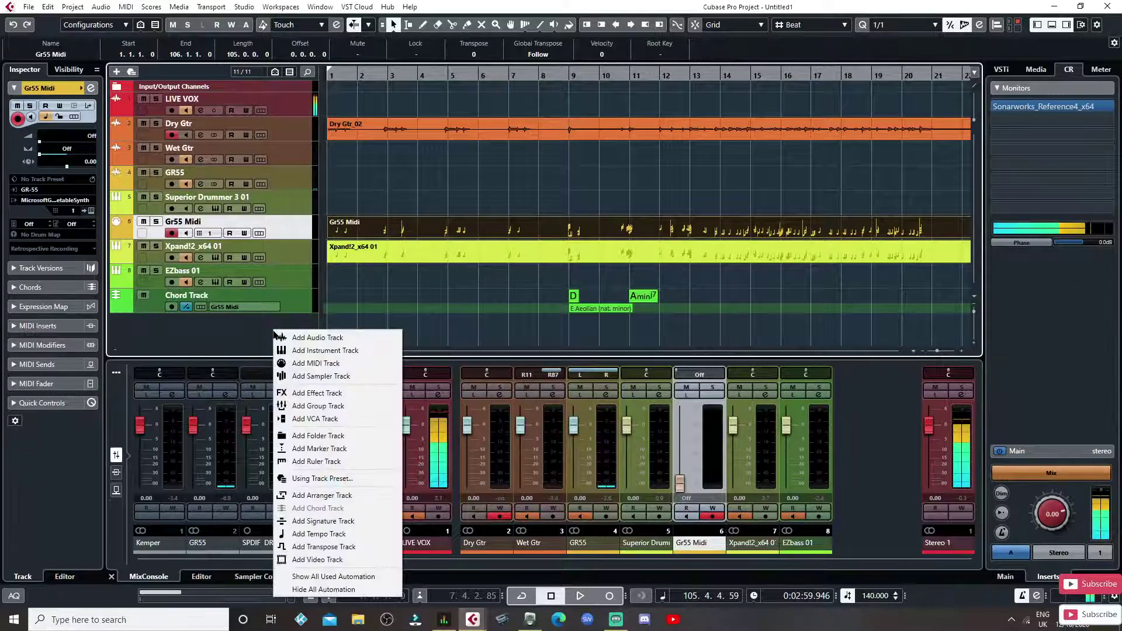
left_click(337, 339)
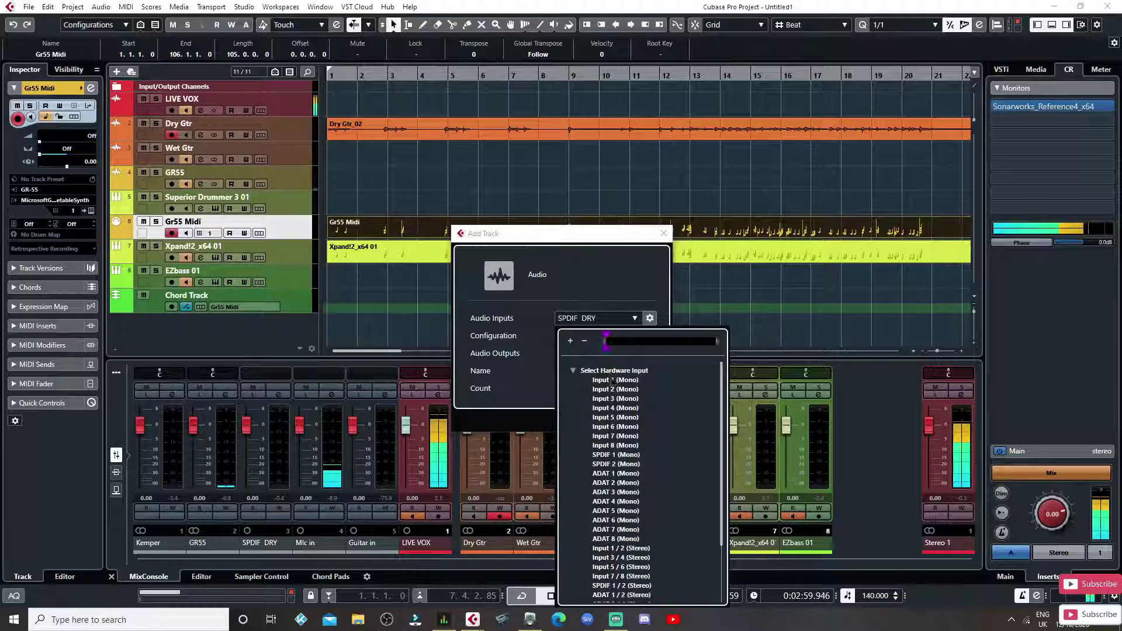
left_click(609, 388)
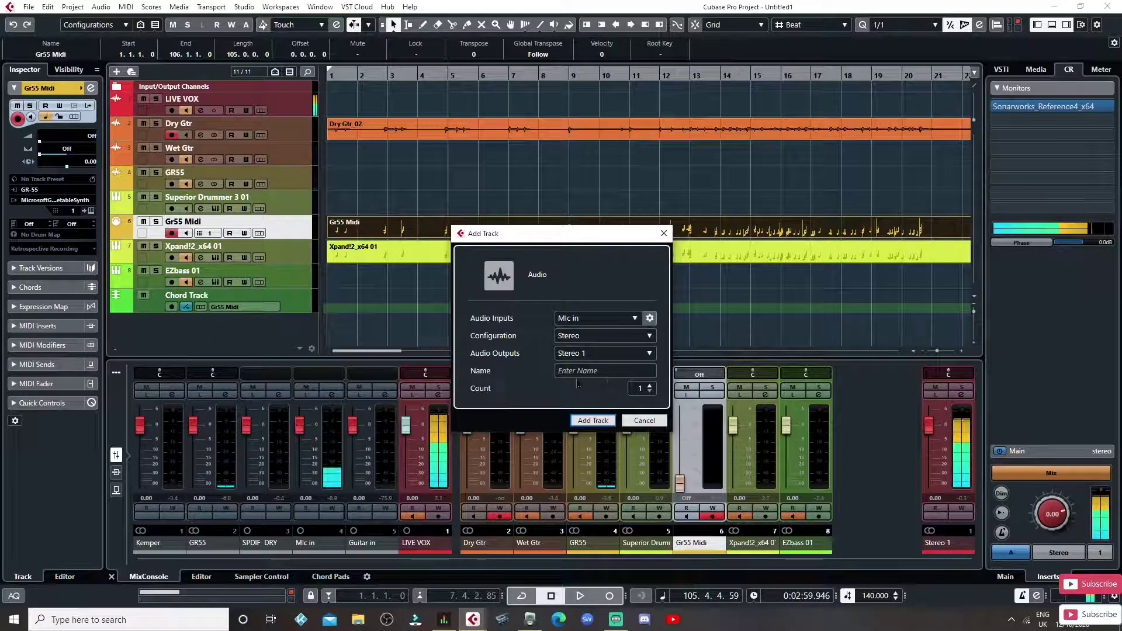
left_click(578, 370)
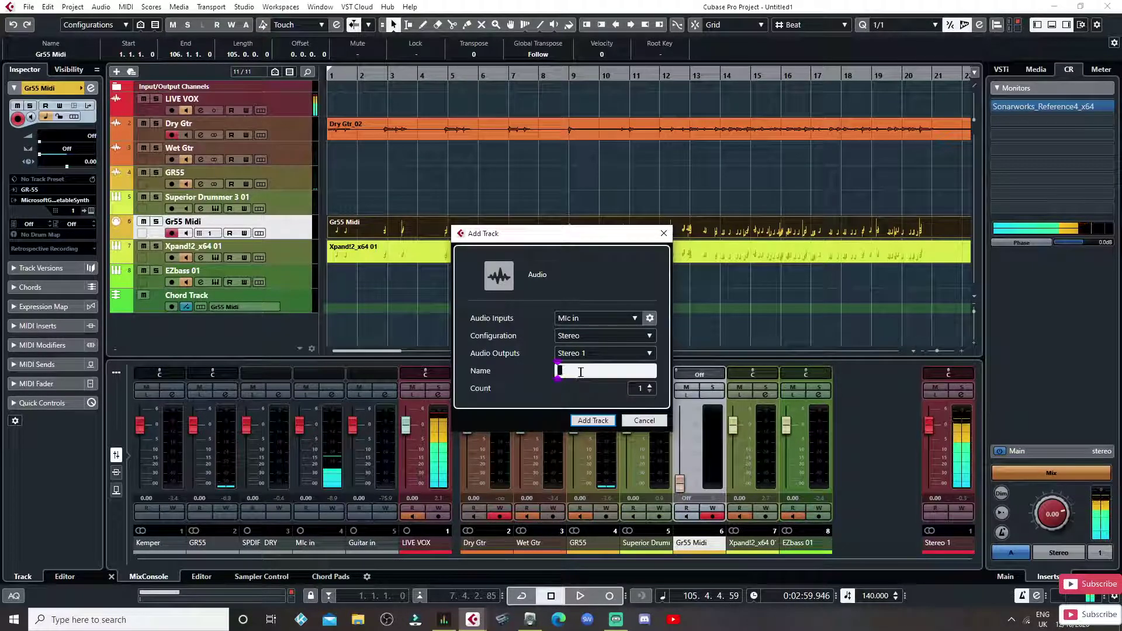
type("reamp")
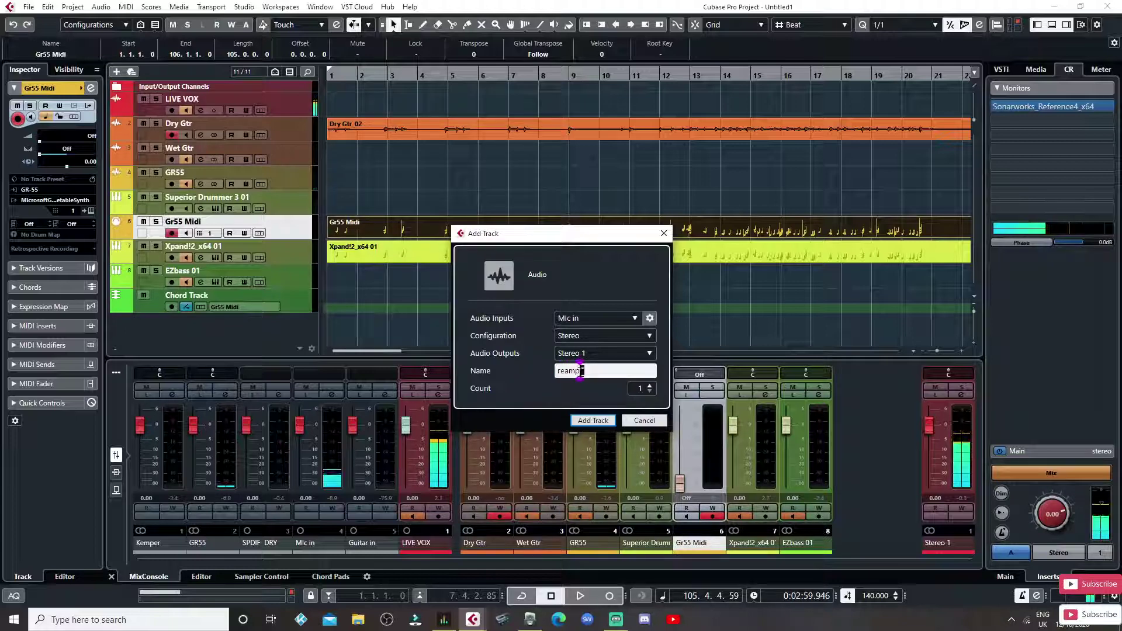
left_click(599, 421)
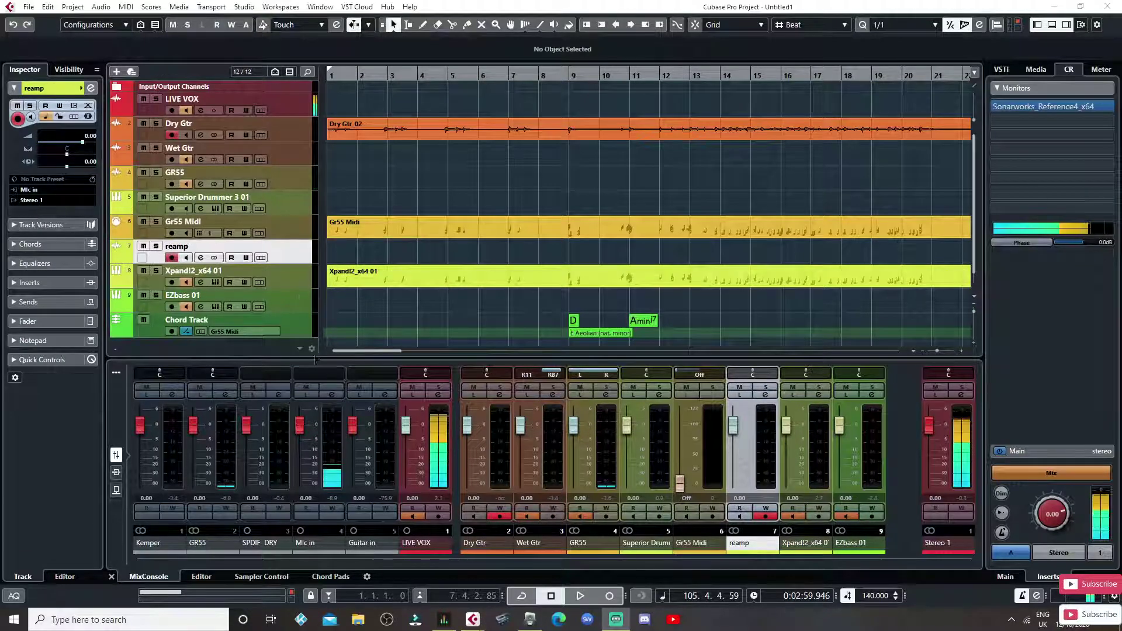
- Move the reamp track directly below Dry Gtr and move the Dry Gtr_02 recording onto it
scroll(308, 270, "down", 1)
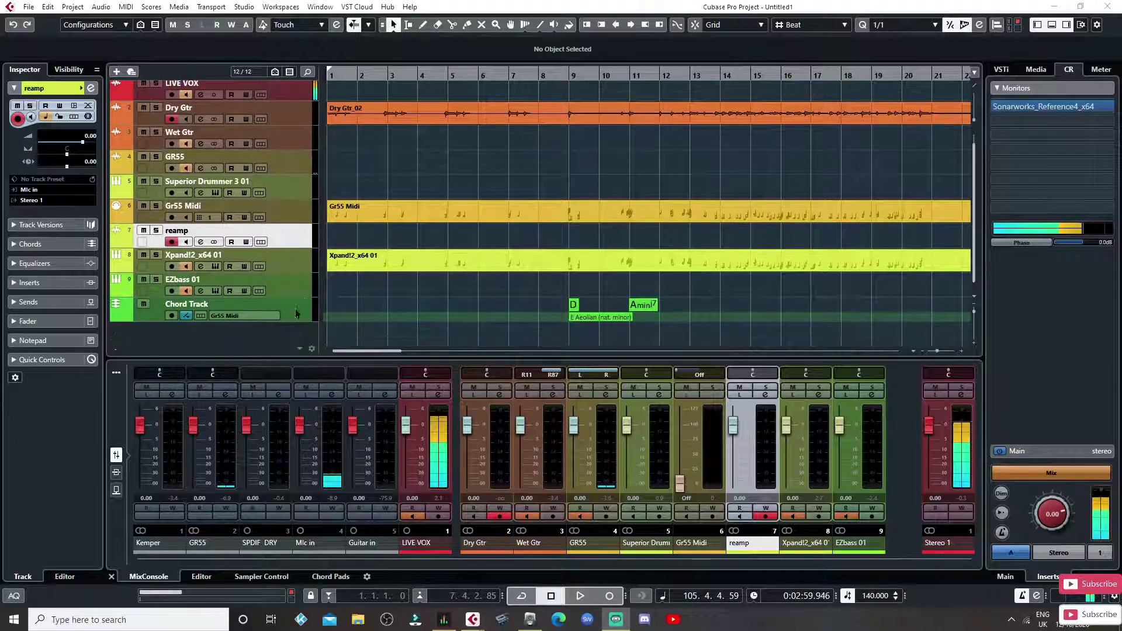
left_click_drag(312, 241, 312, 144)
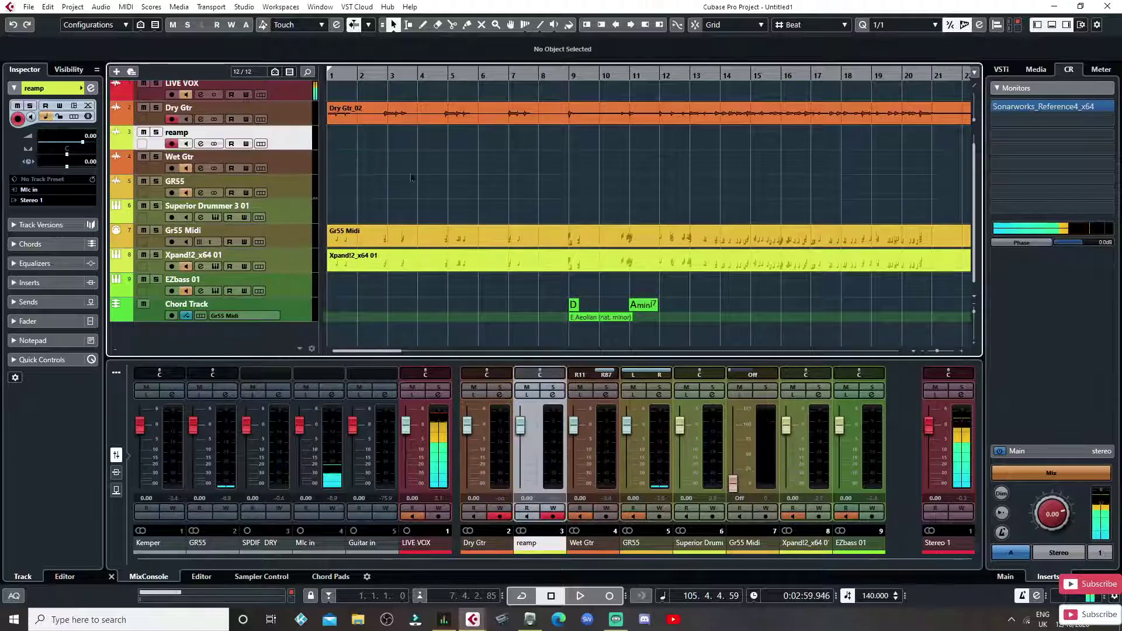
left_click_drag(390, 114, 381, 143)
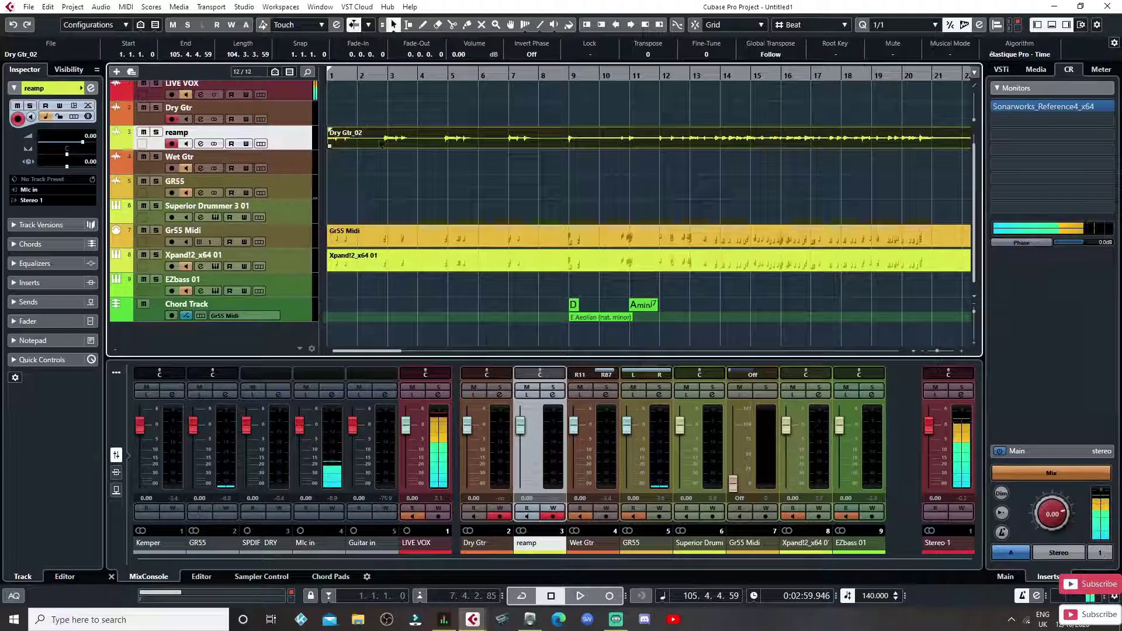
- View the reamp track's channel settings
left_click(201, 144)
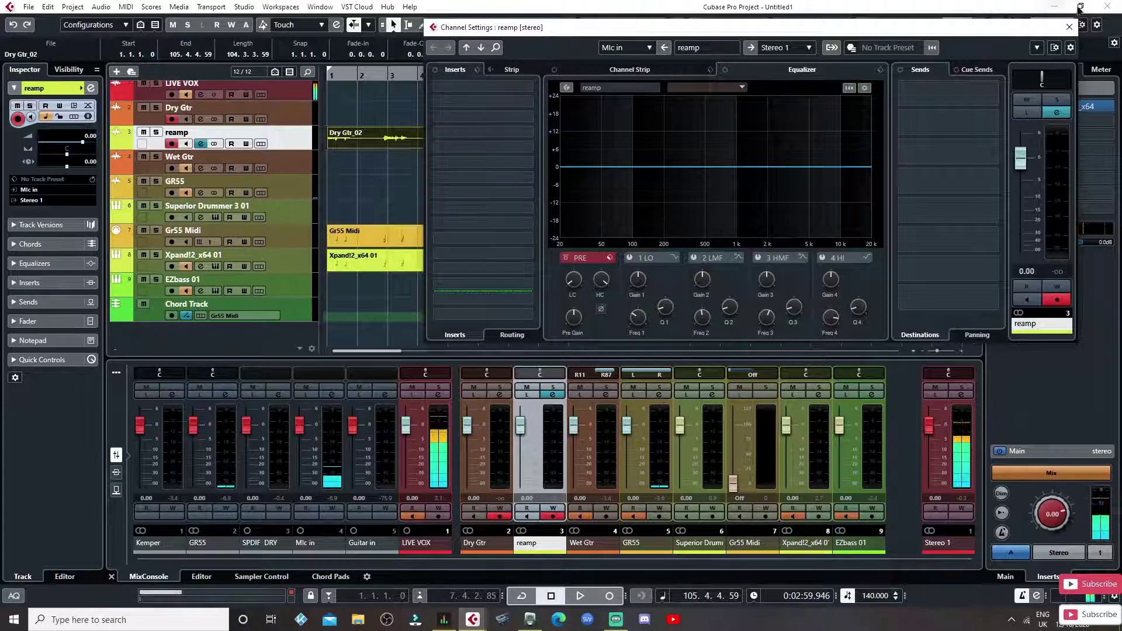
left_click(1068, 27)
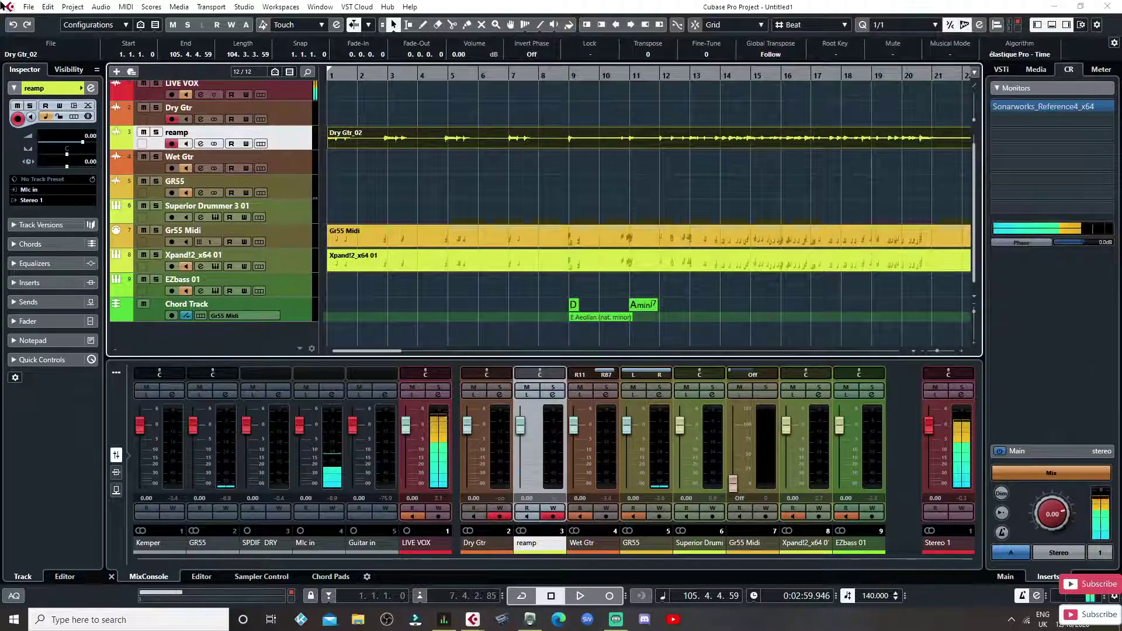
- Save the project under the file name 10dec in the 10 dec folder
left_click(30, 8)
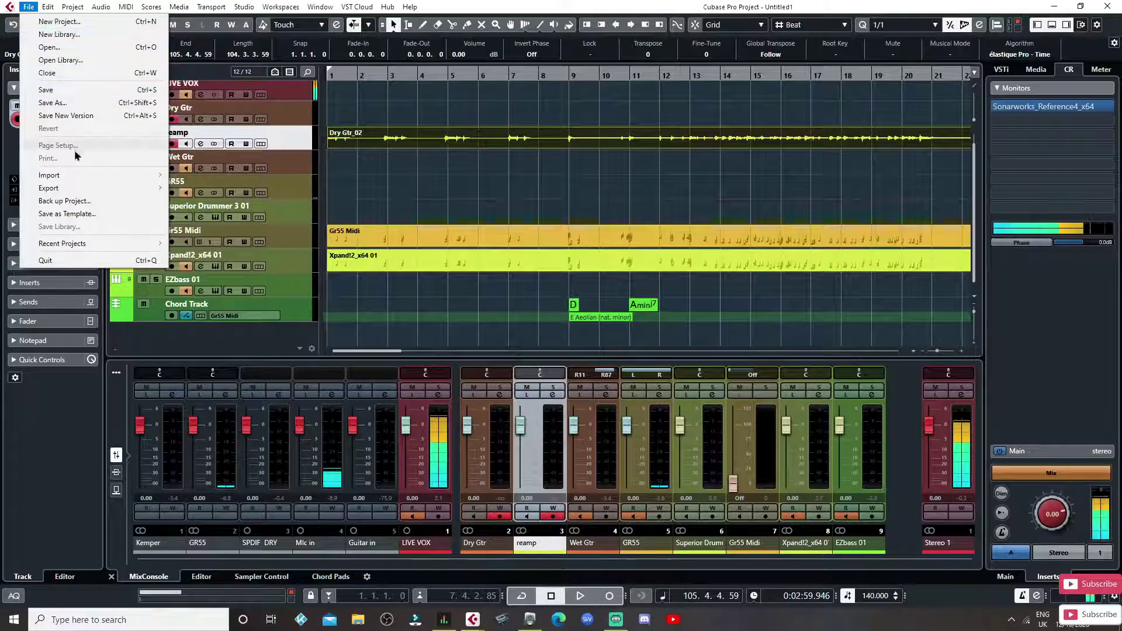
left_click(52, 103)
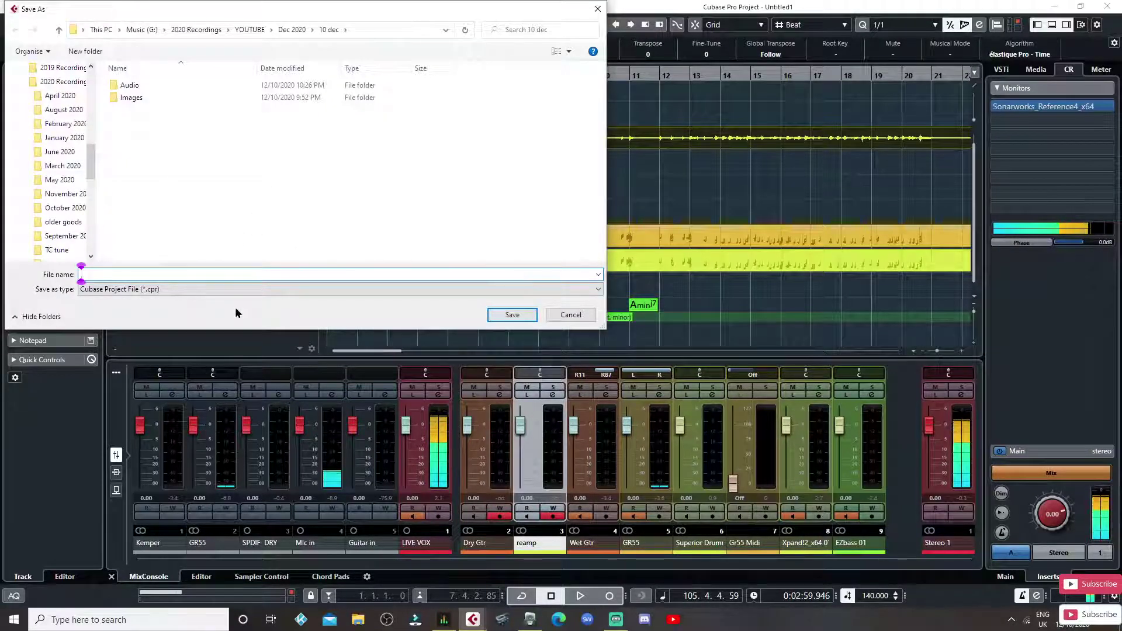
type("10d")
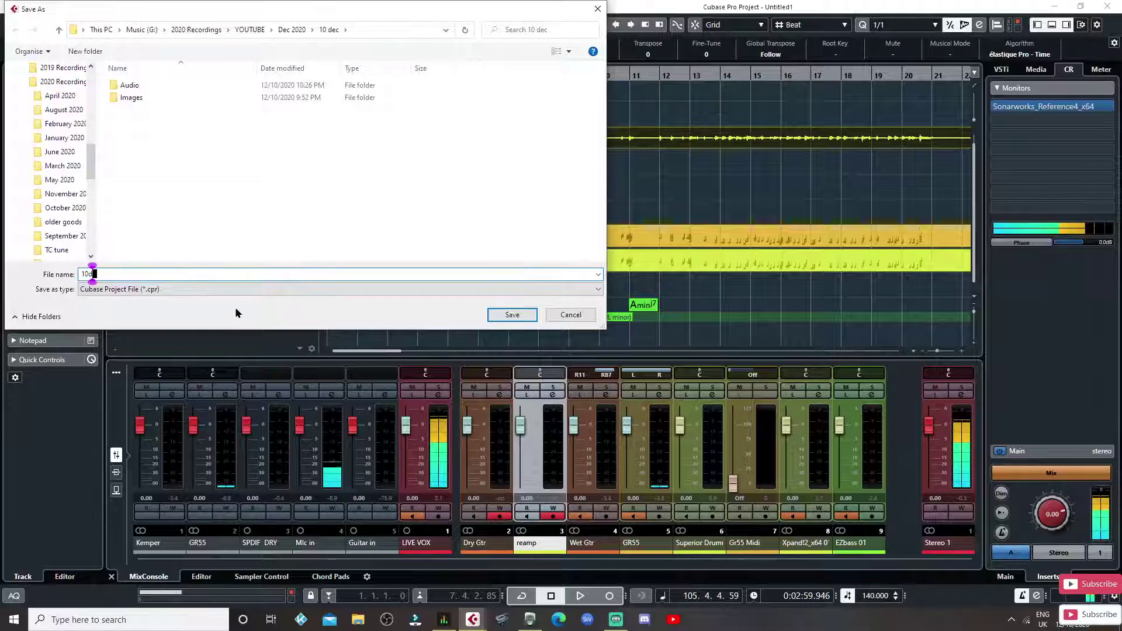
type("ec")
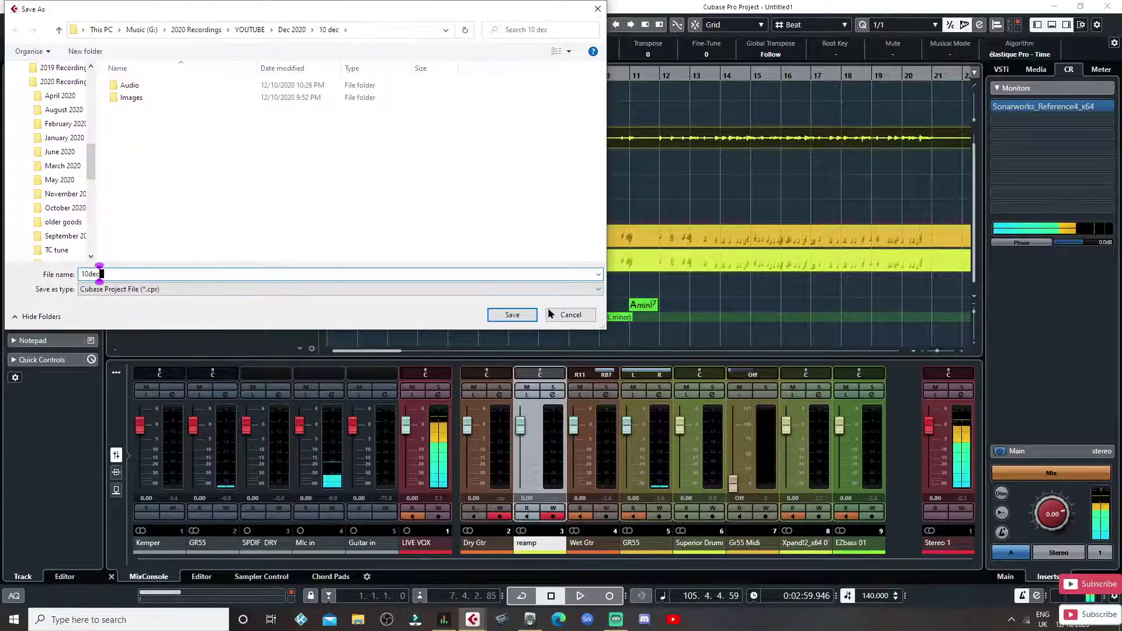
left_click(512, 314)
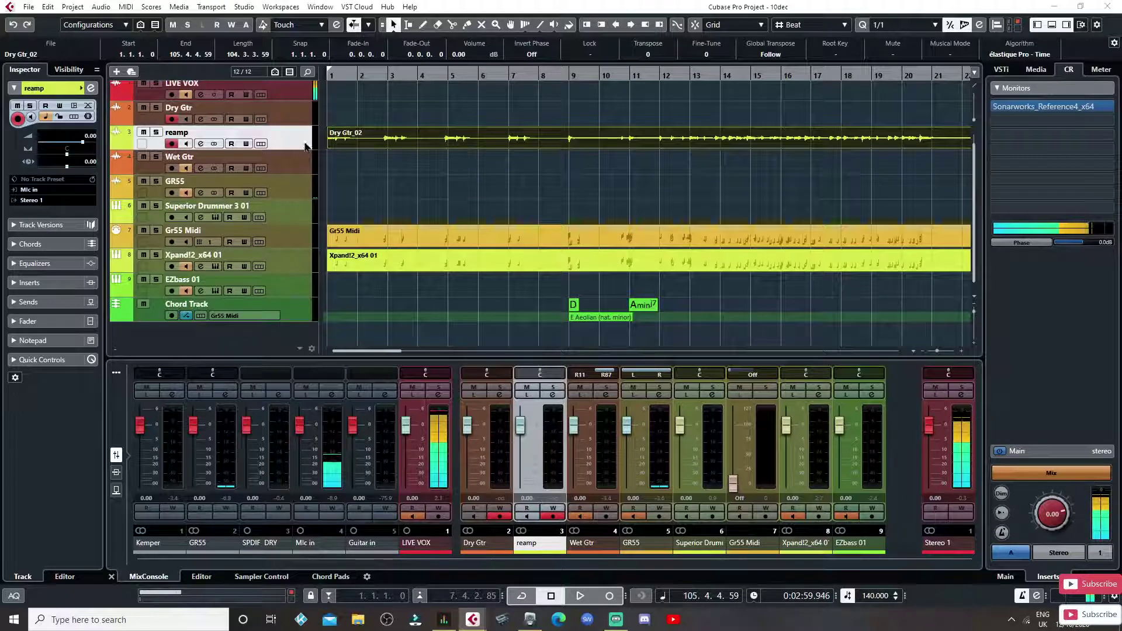
- Load Line 6 Helix Native into the first insert slot of the reamp track and close its channel settings
left_click(200, 143)
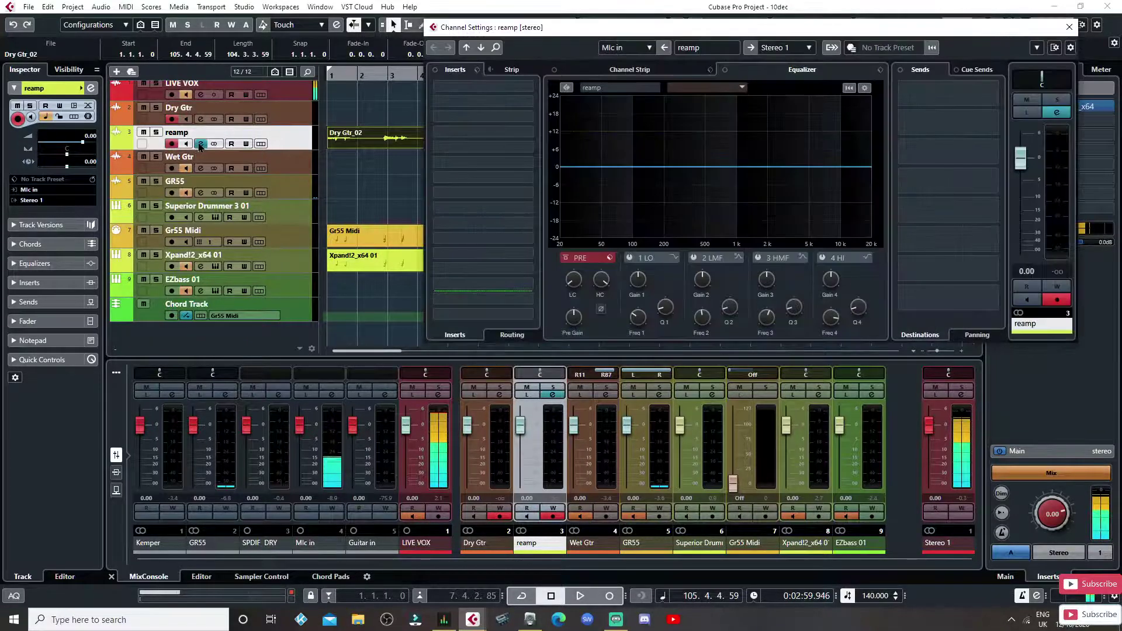
left_click(494, 94)
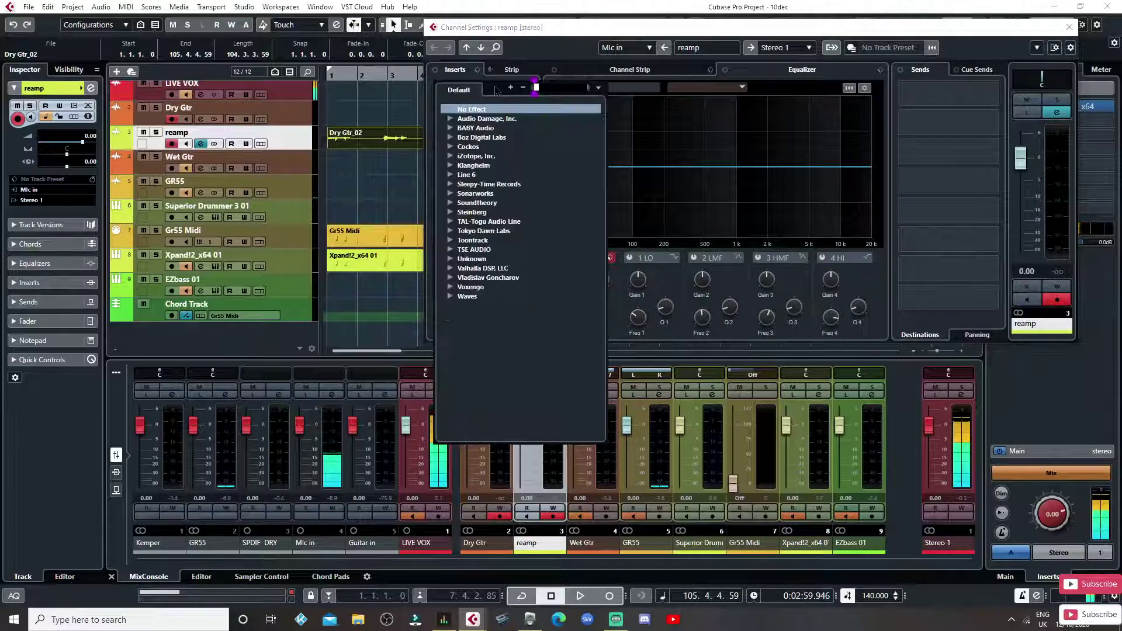
left_click(450, 176)
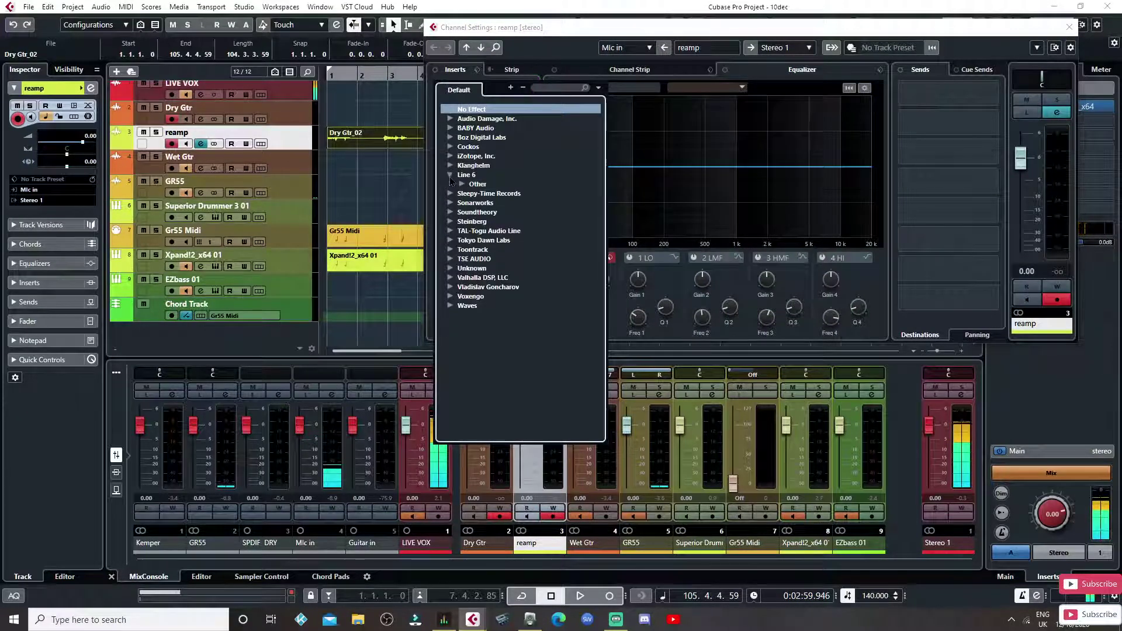
left_click(462, 184)
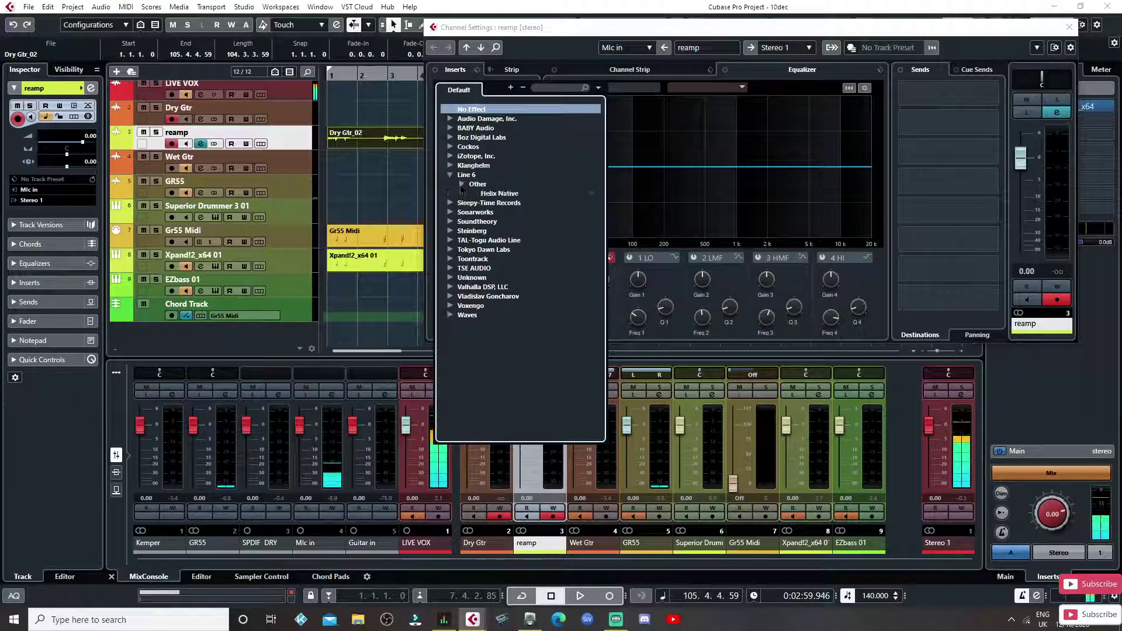
left_click(488, 193)
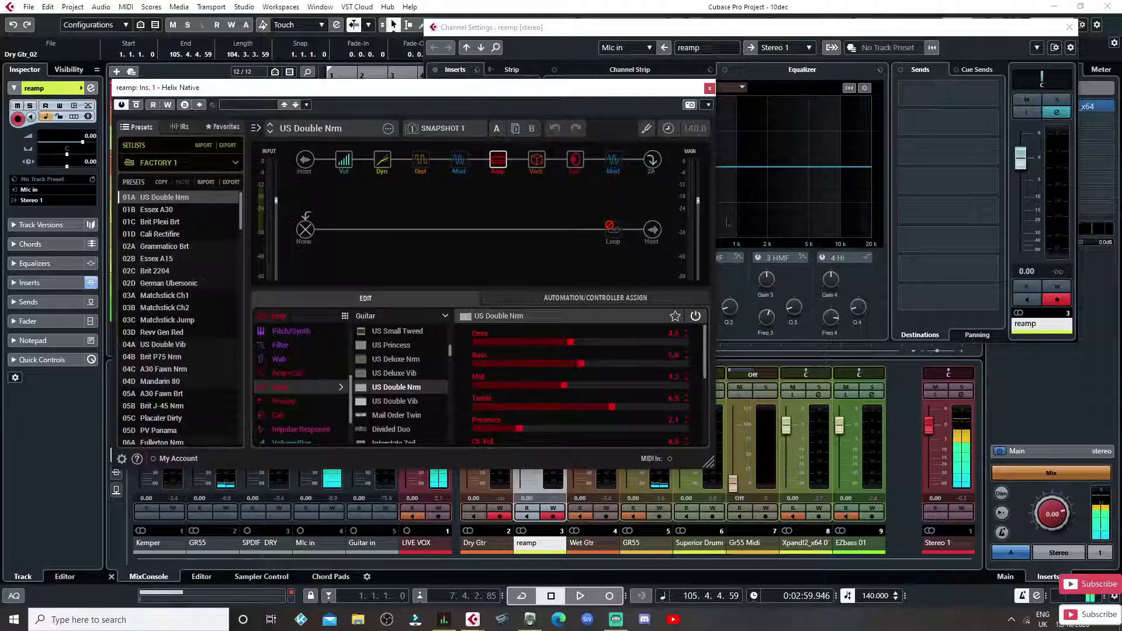
left_click(1069, 27)
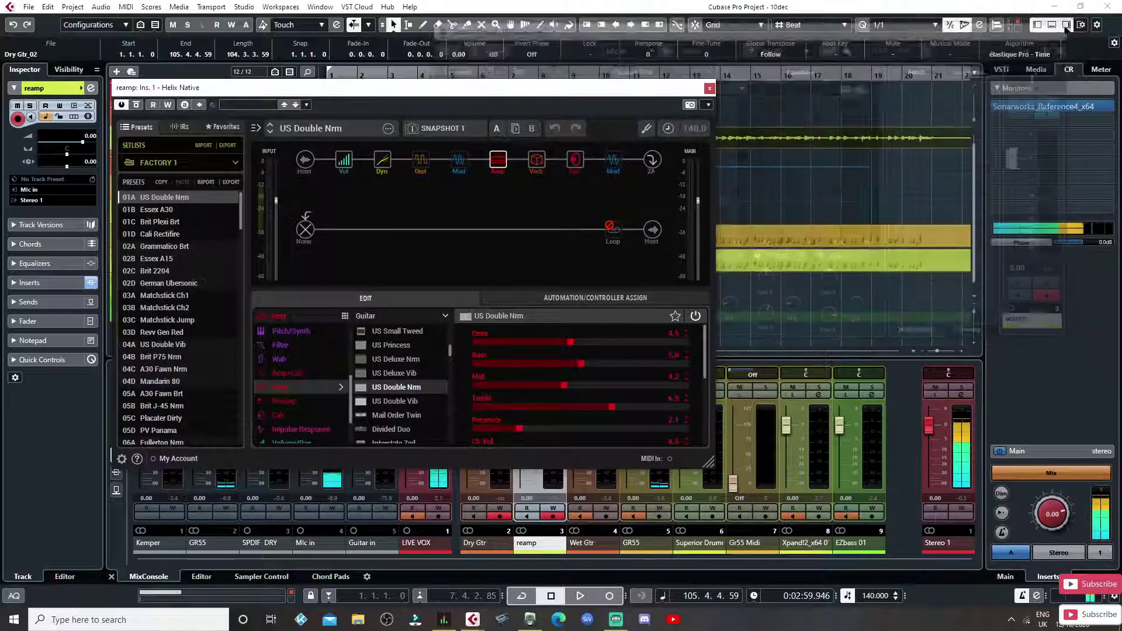
left_click_drag(632, 91, 863, 181)
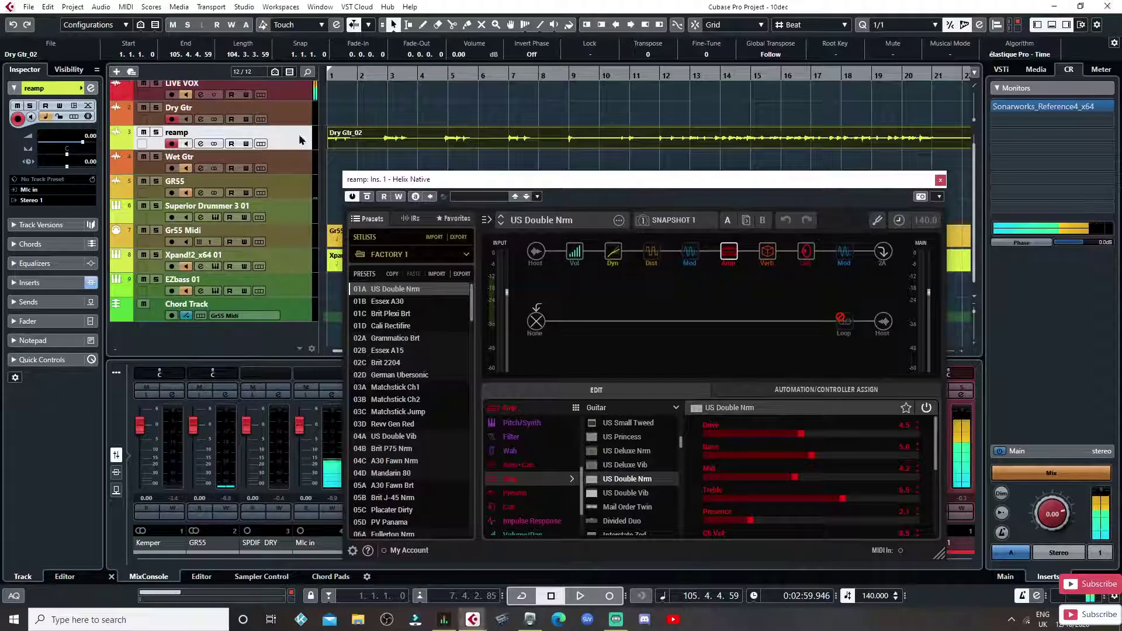
- Solo the reamp track and play it from the project start with the Dry Gtr_02 recording in view
key("Home")
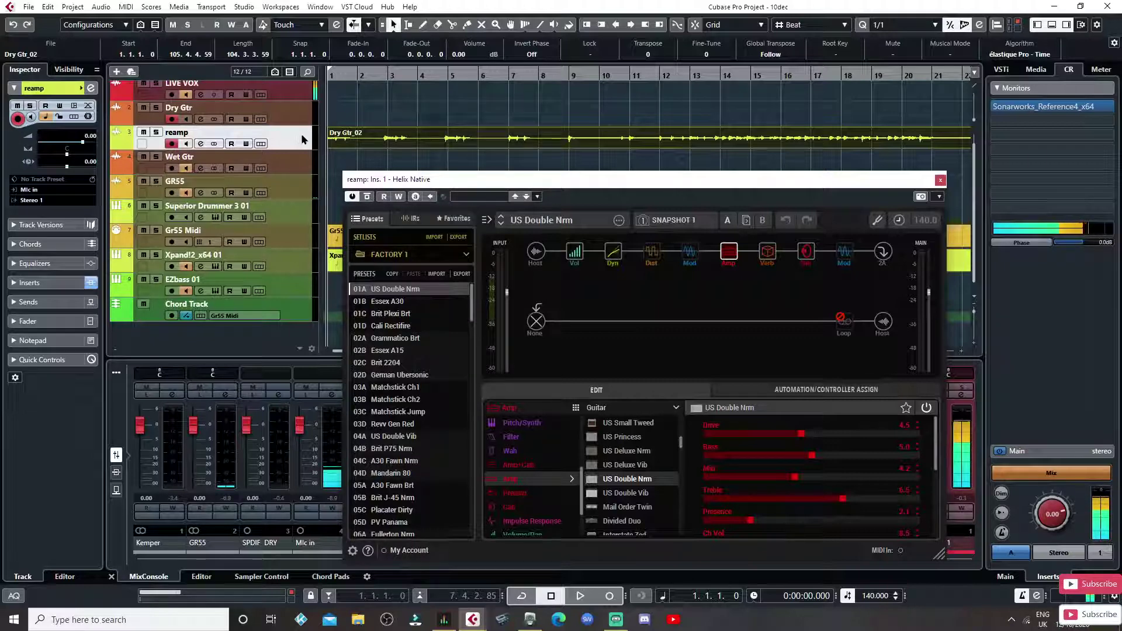
left_click_drag(619, 181, 615, 113)
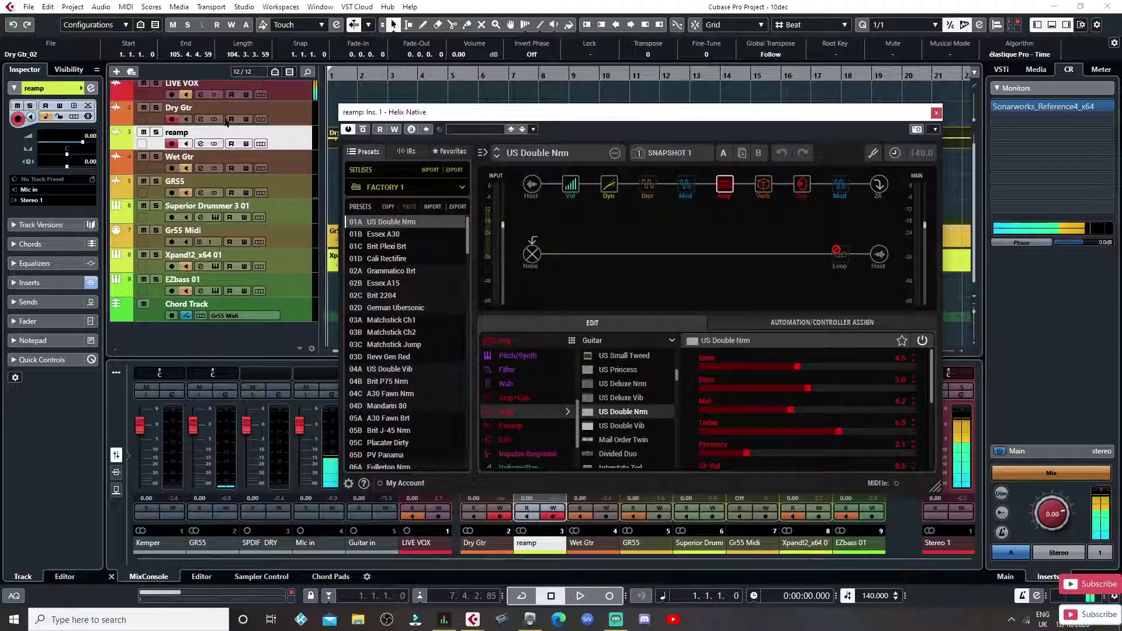
scroll(263, 227, "up", 1)
left_click(156, 99)
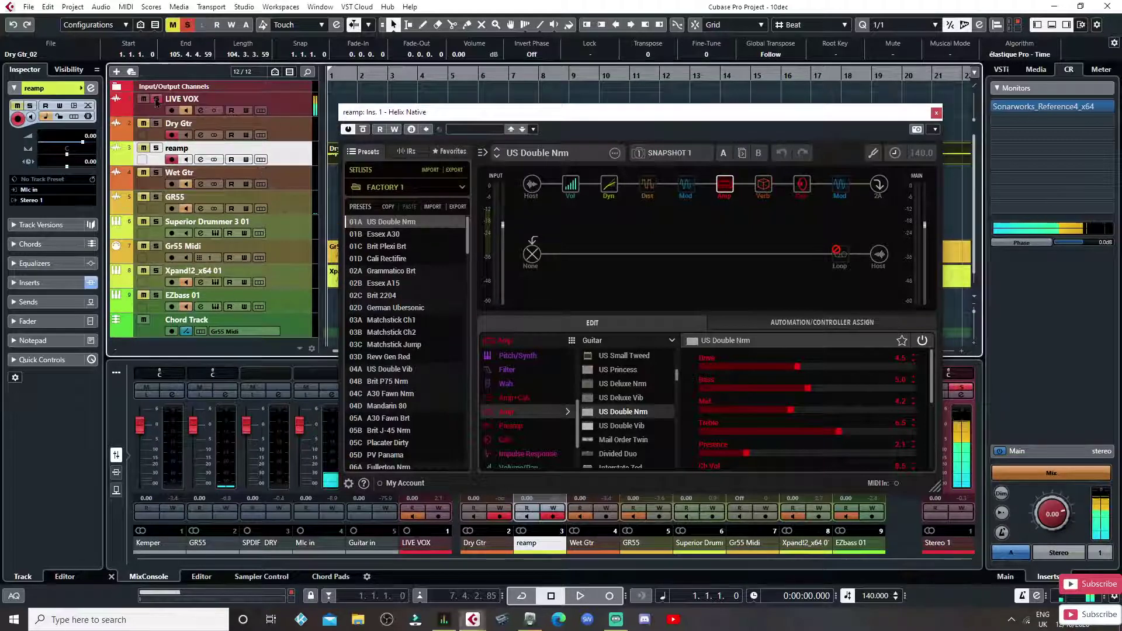
left_click(157, 149)
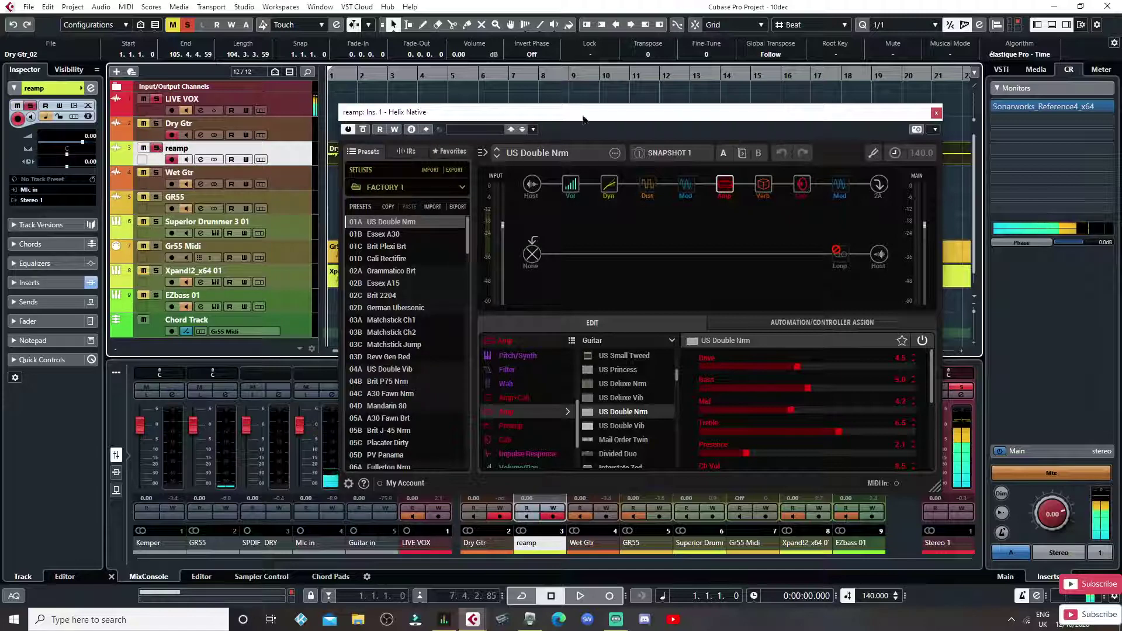
left_click_drag(583, 117, 571, 203)
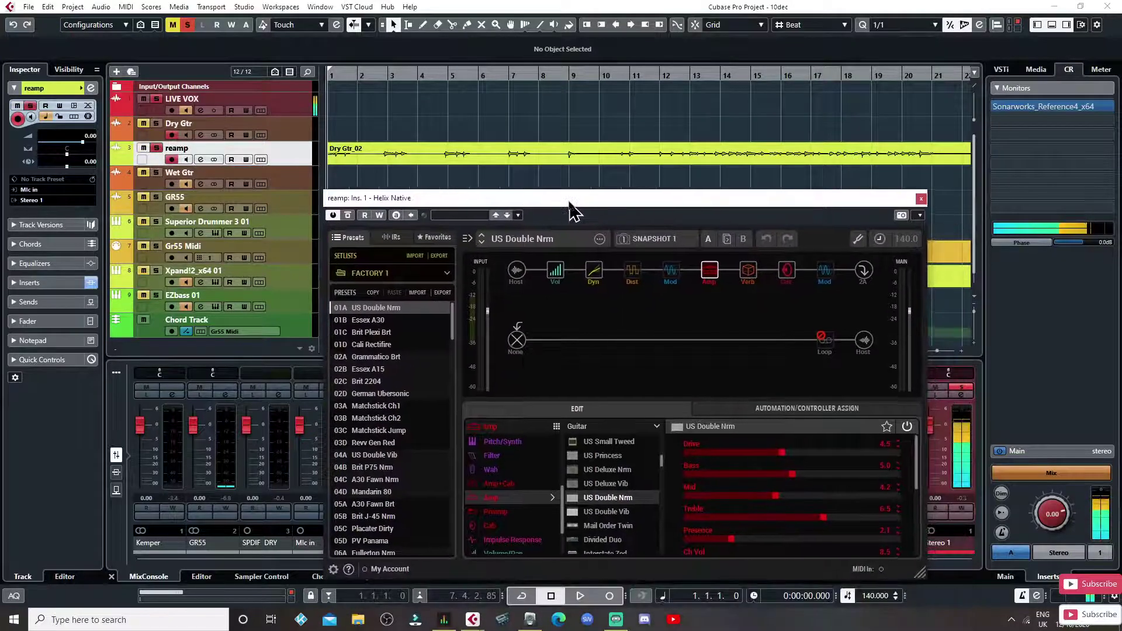
key("space")
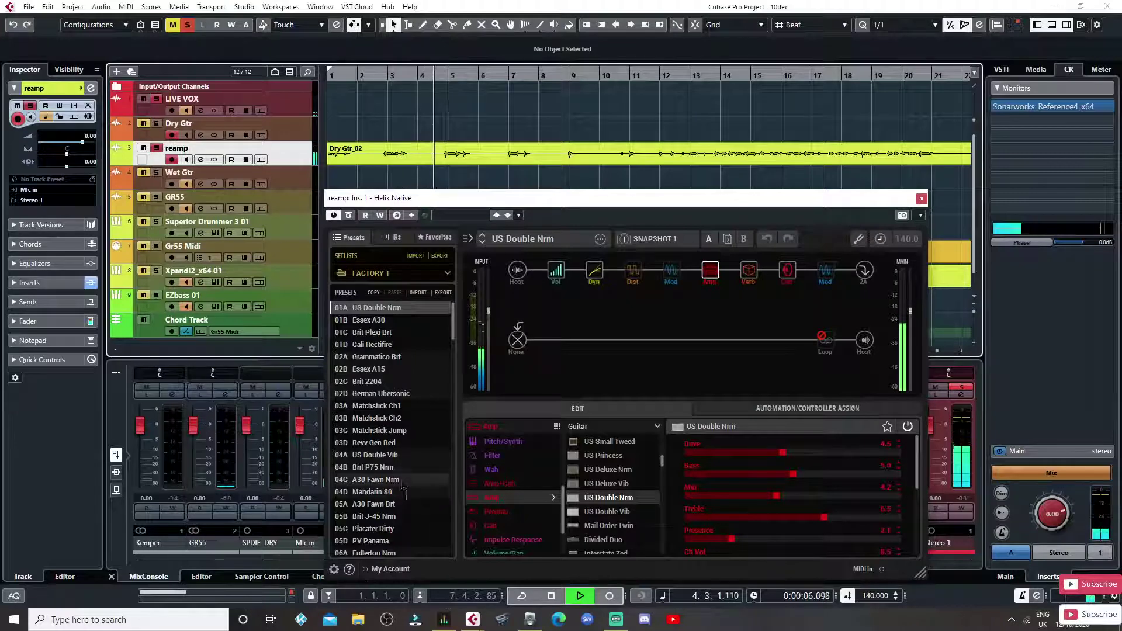
- Audition the 05C Placater Dirty preset in Helix Native, then load preset 05D PV Panama
scroll(403, 489, "down", 4)
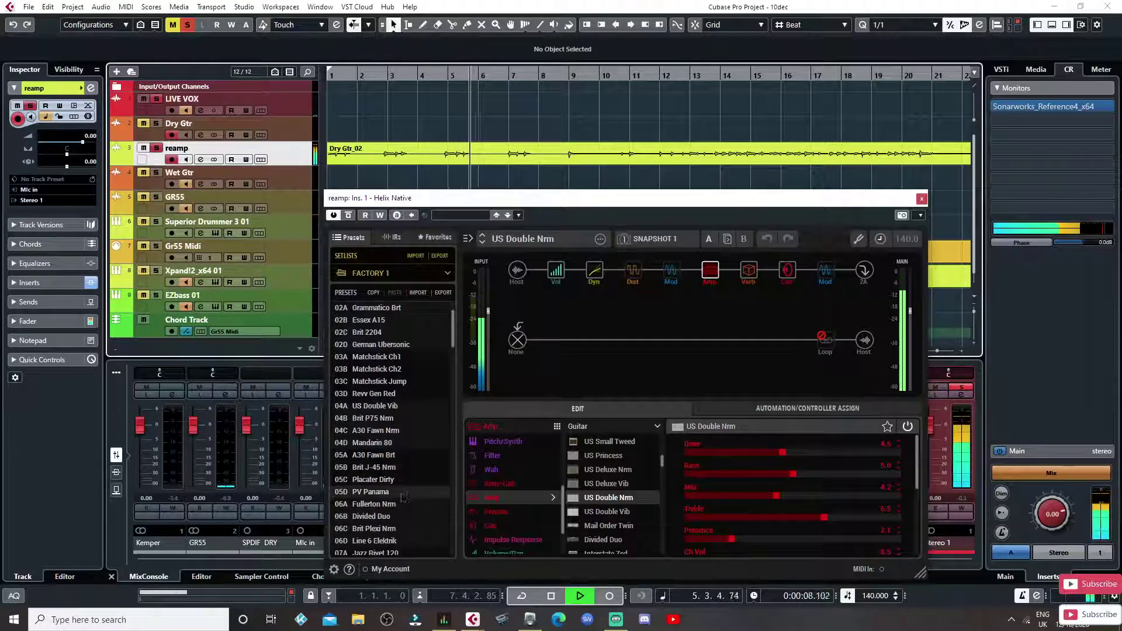
left_click(379, 480)
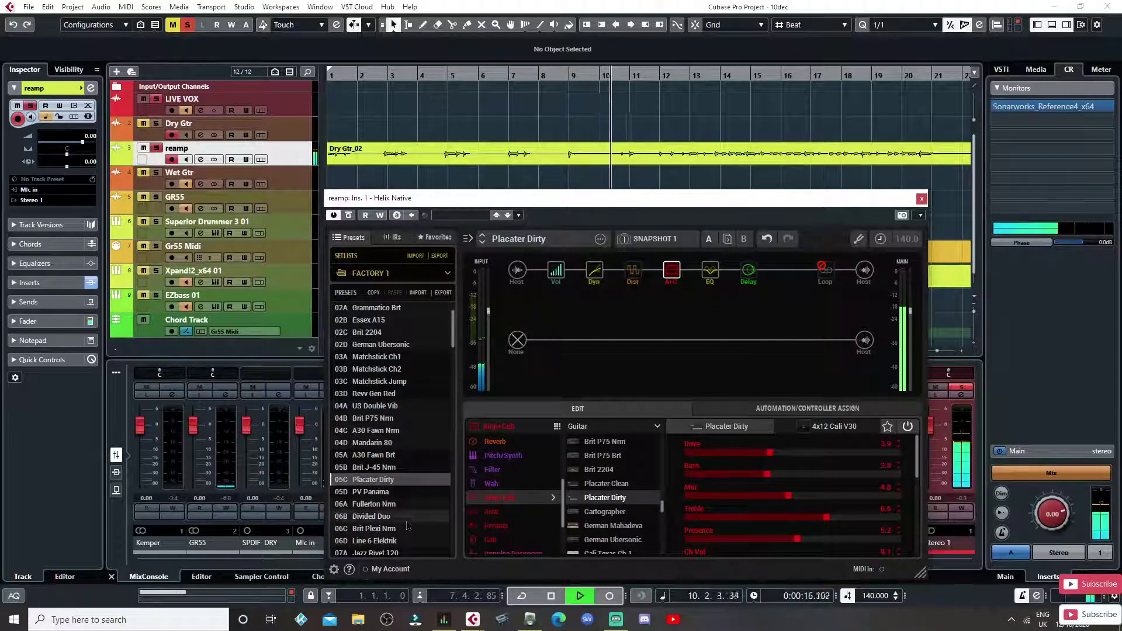
left_click(385, 493)
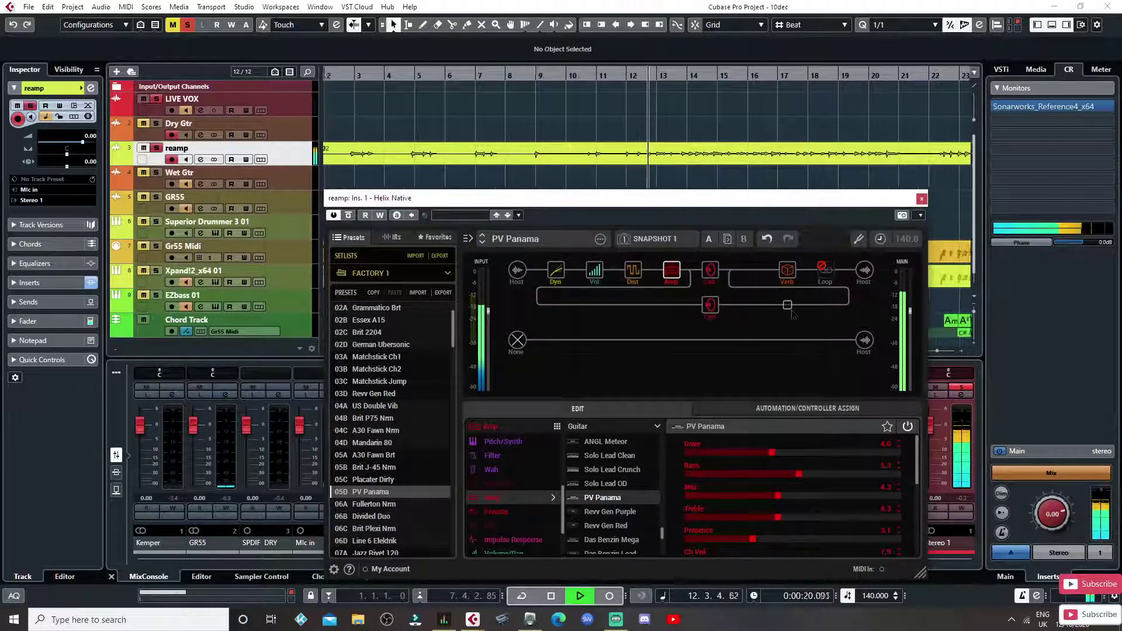
- Pan the merge mixer's path A to Left 79 and path B to Right 74 in the PV Panama signal chain
left_click(787, 270)
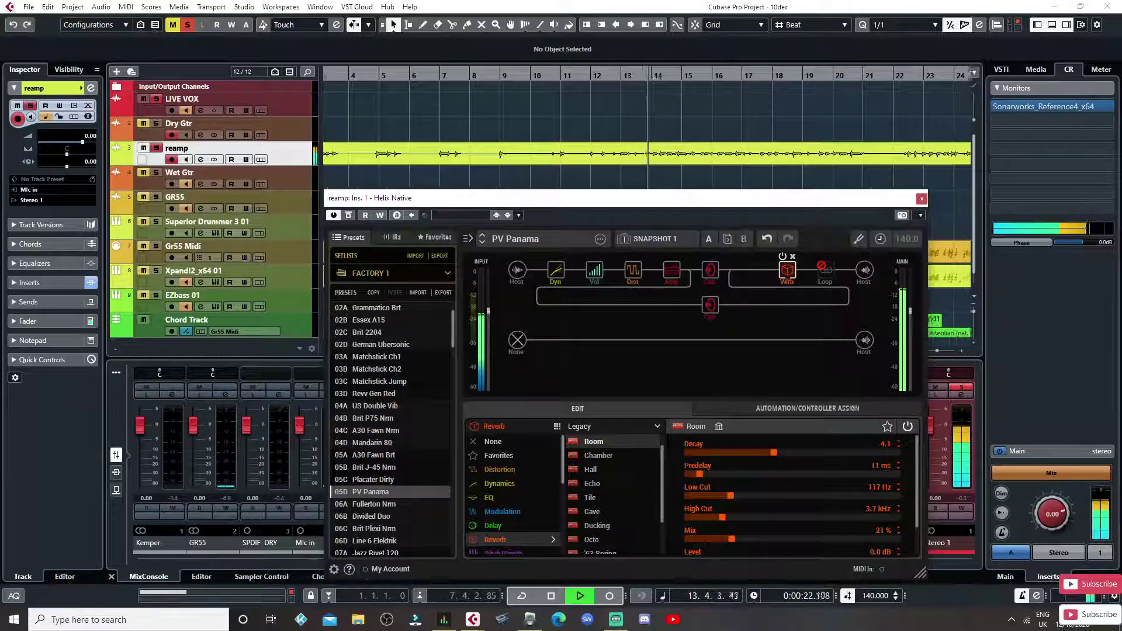
left_click(729, 269)
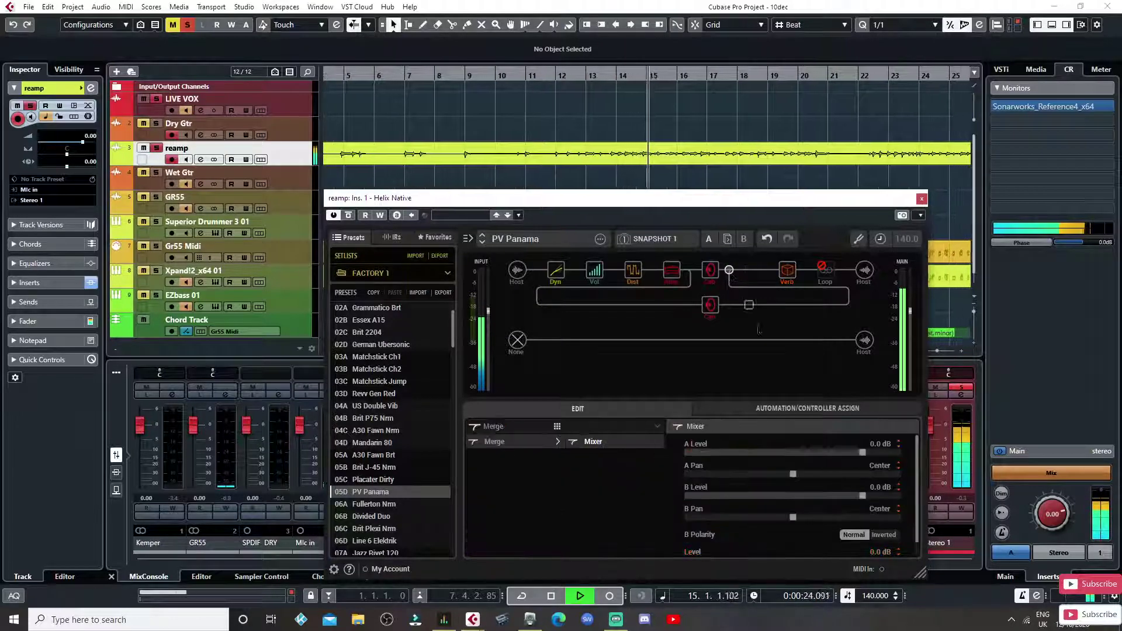
left_click_drag(793, 473, 710, 474)
left_click_drag(793, 517, 868, 518)
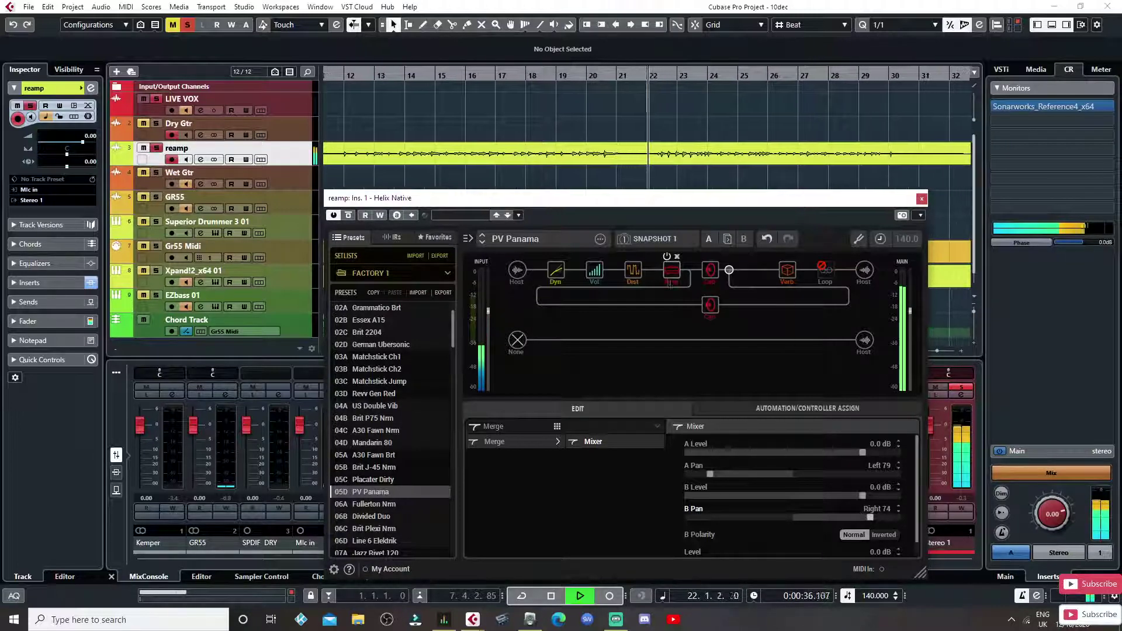
- Try Balance B at Right 68 on the Split Y block, then leave Balance A at Right 3 and Balance B at Right 1
left_click(690, 270)
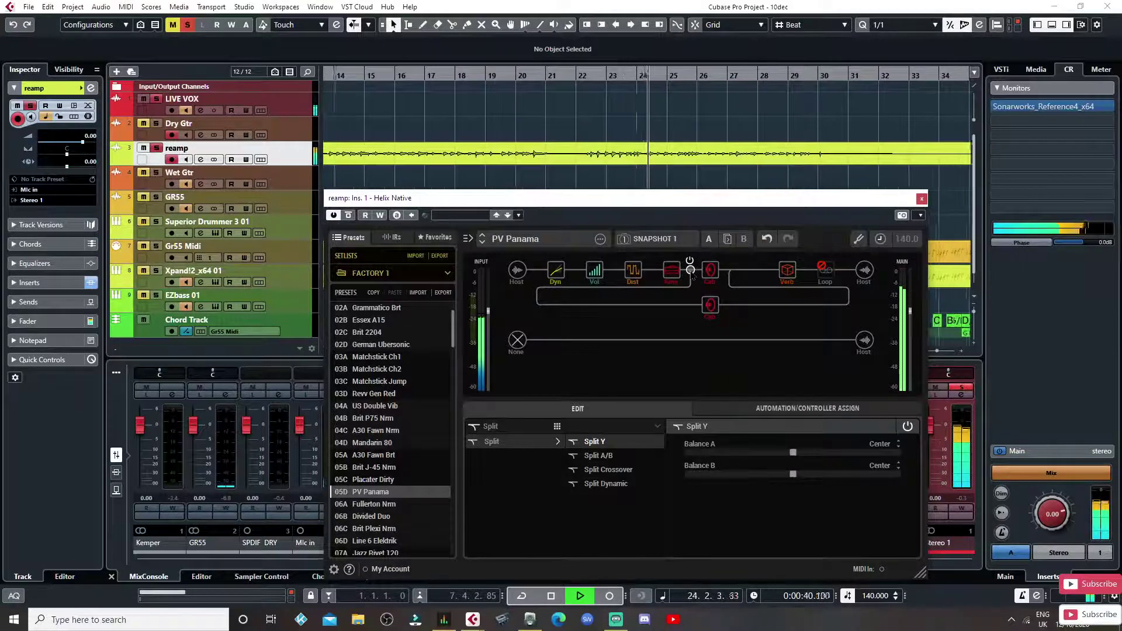
left_click_drag(793, 473, 863, 474)
mouse_move(794, 452)
left_mouse_down()
mouse_move(710, 453)
mouse_move(690, 466)
mouse_move(821, 464)
mouse_move(796, 464)
left_mouse_up()
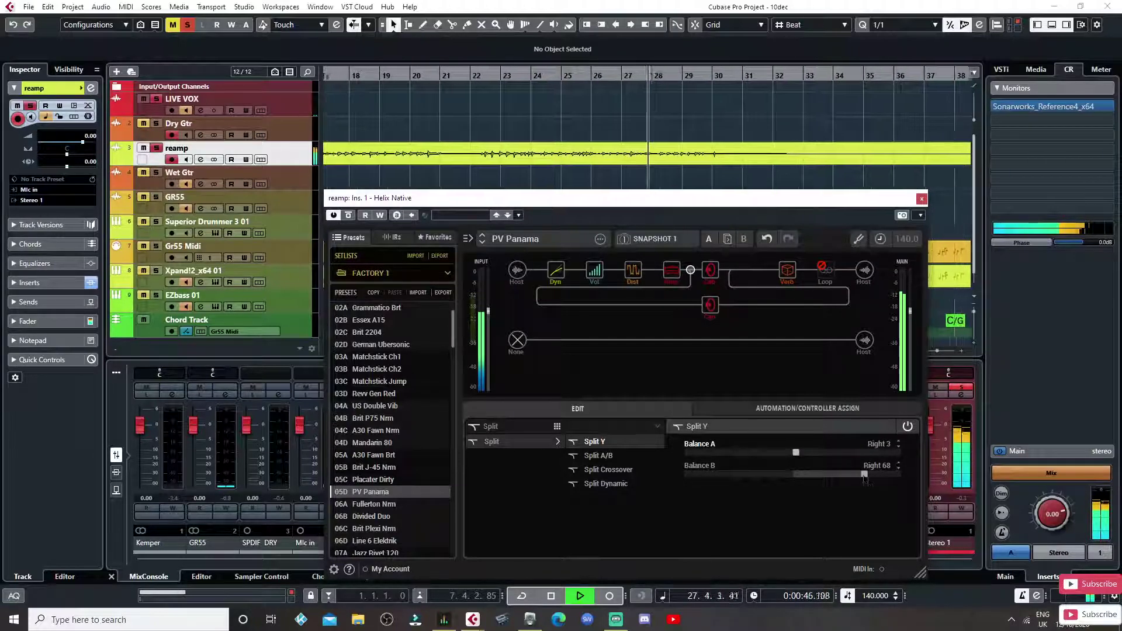
left_click_drag(864, 474, 793, 474)
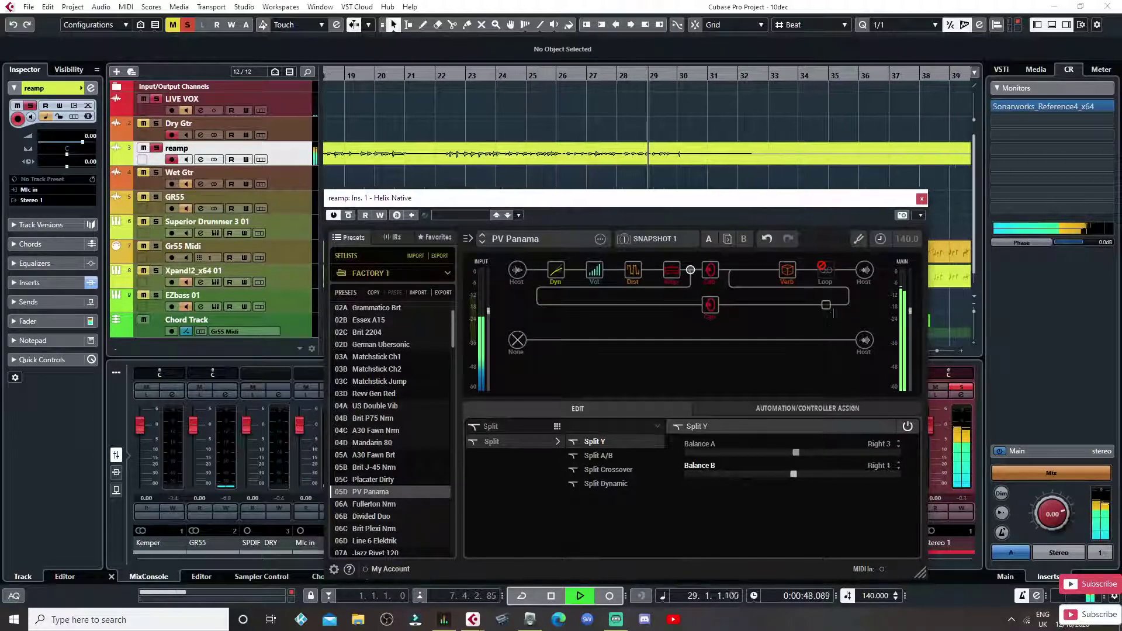
- Replace the Room reverb with the stereo Glitz reverb, restarting playback from the project start
left_click(787, 270)
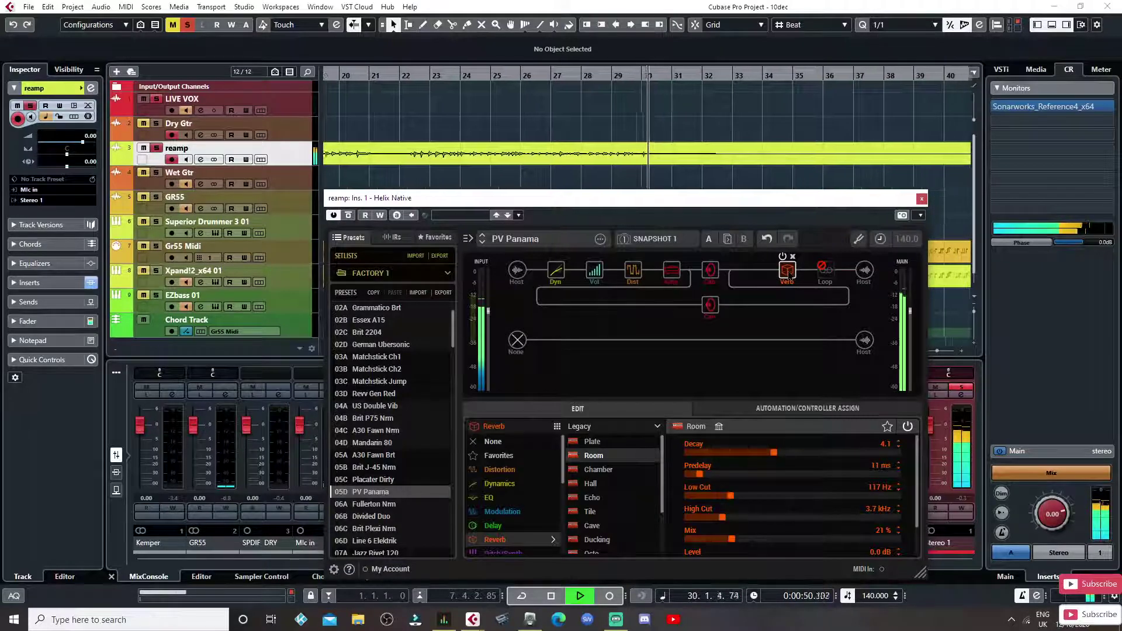
left_click(604, 429)
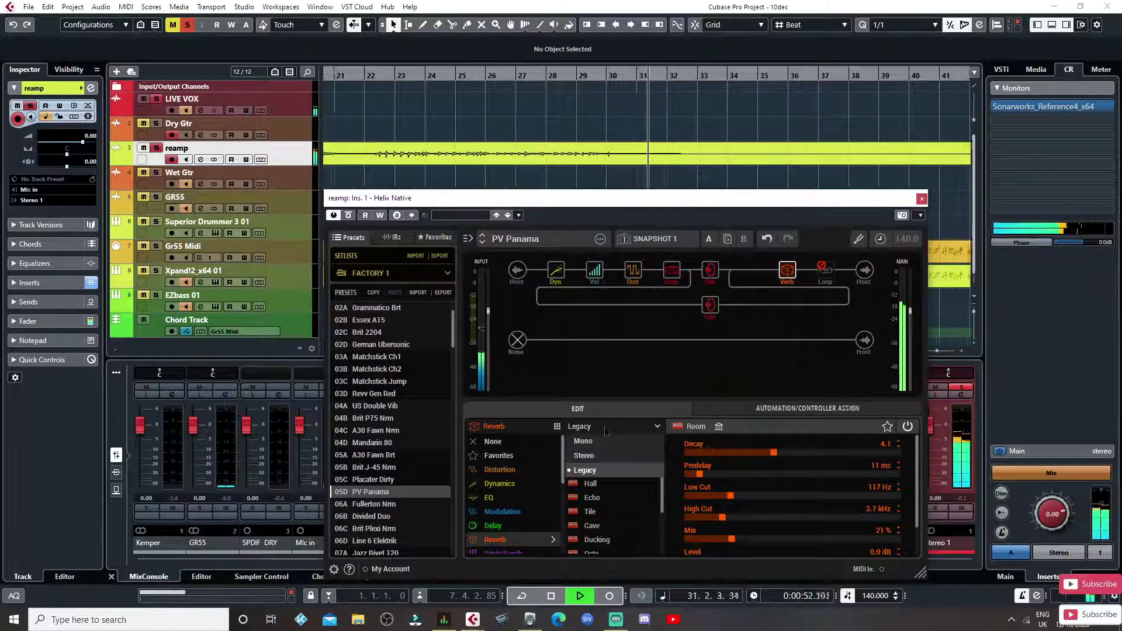
left_click(590, 456)
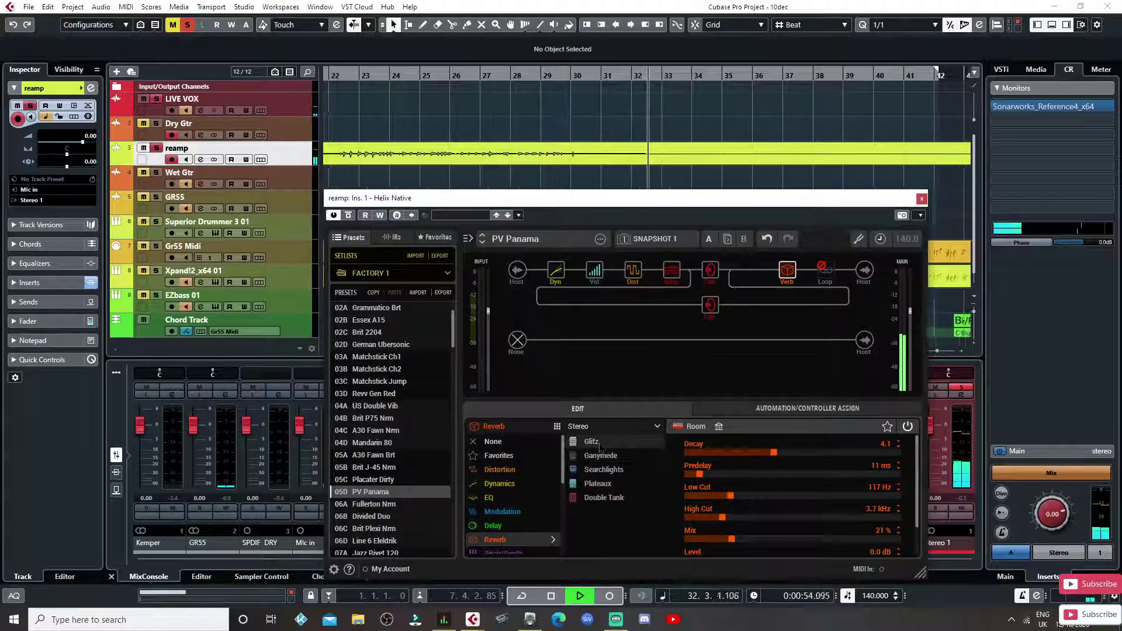
key("space")
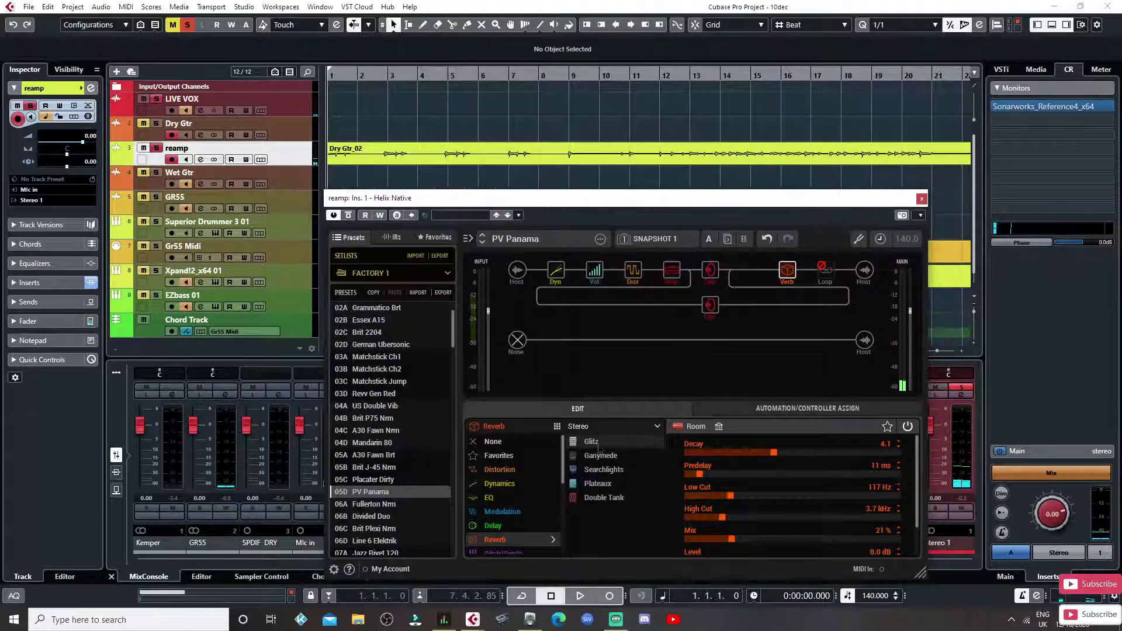
key("space")
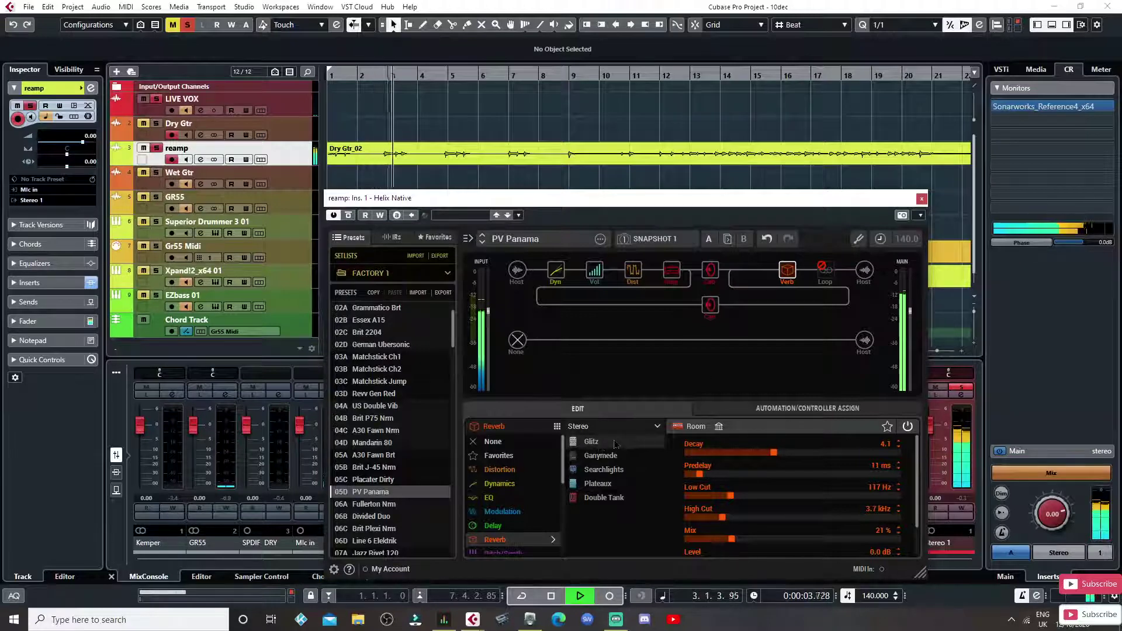
left_click(613, 443)
- Set the Glitz reverb's Decay to 2.1 and its High Cut to 3.0 kHz
left_click_drag(755, 201, 777, 110)
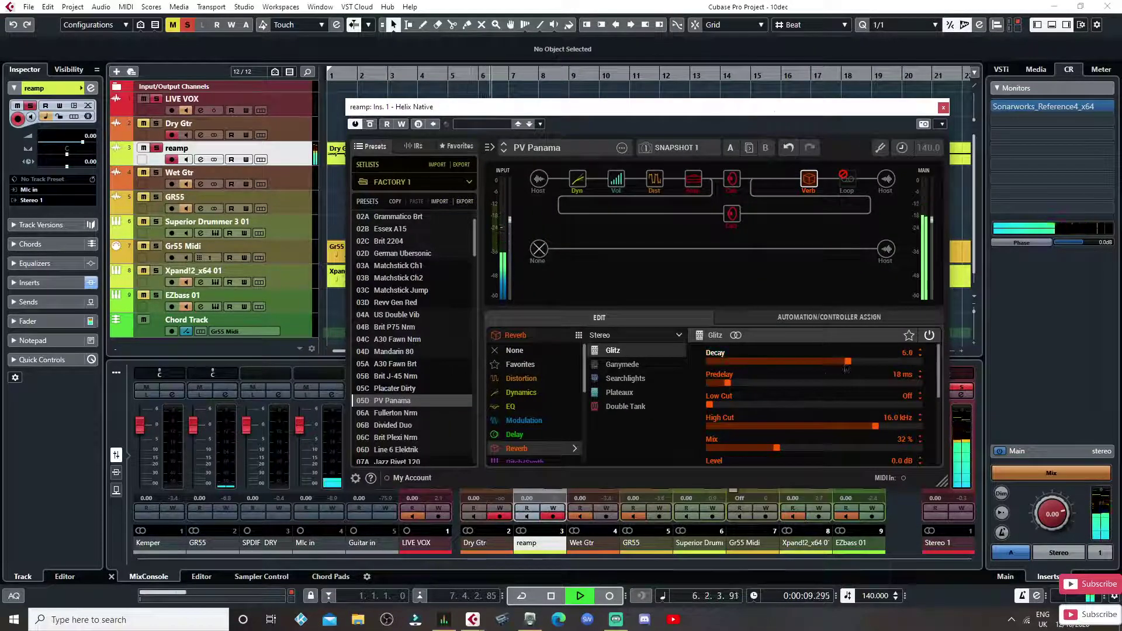
left_click_drag(850, 369, 758, 372)
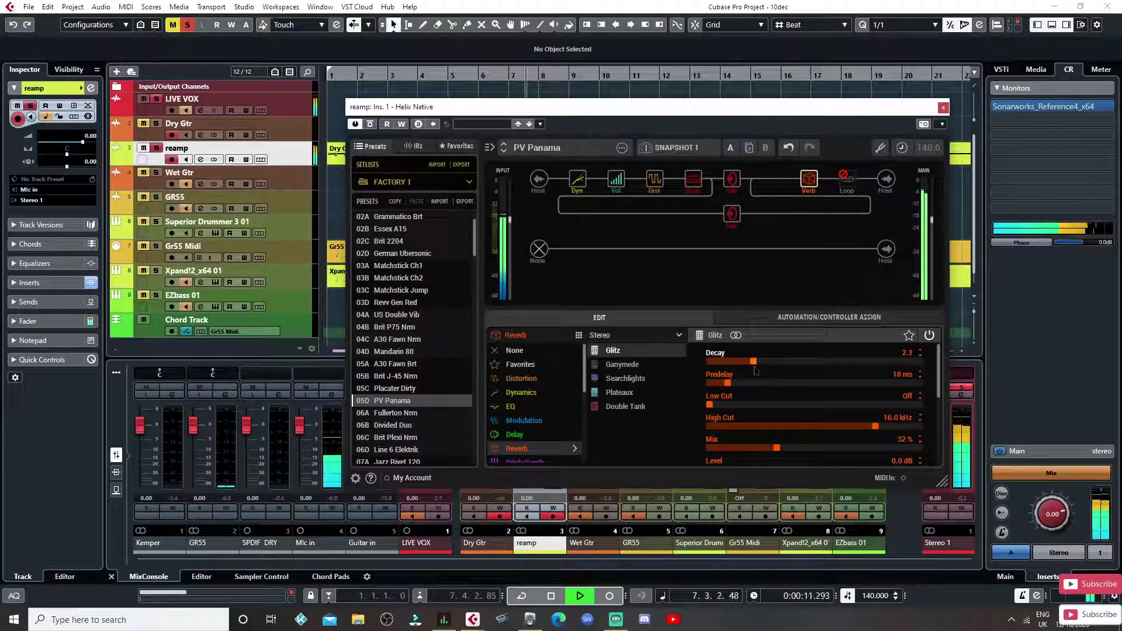
left_click_drag(873, 434, 737, 433)
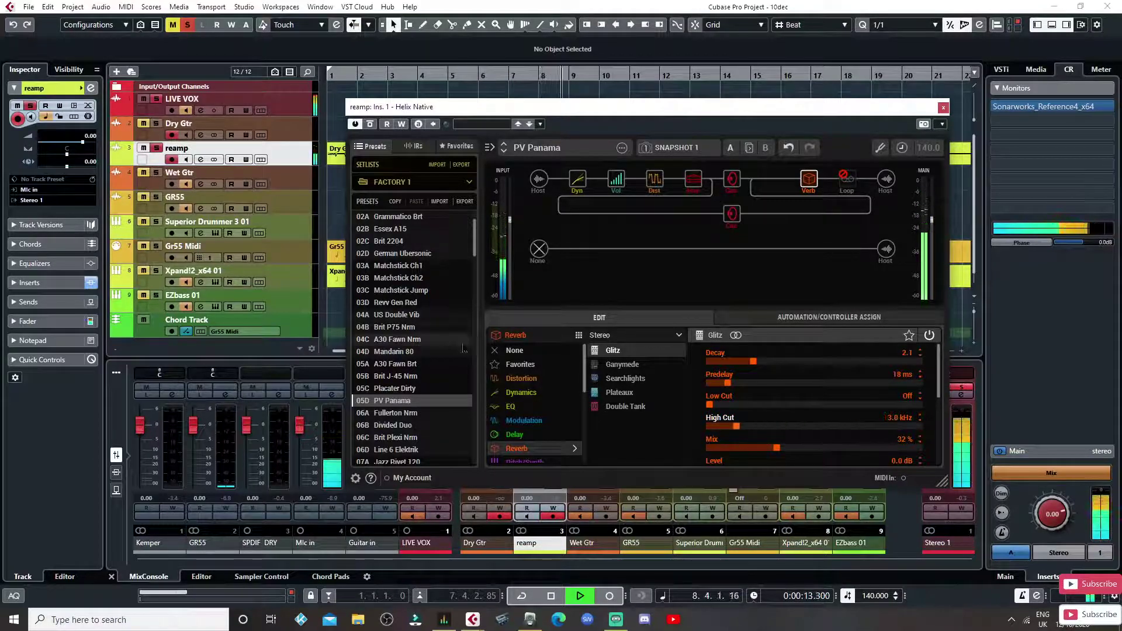
- Switch Helix Native to the FACTORY 2 setlist and load the Sky Explosions preset
scroll(424, 320, "down", 3)
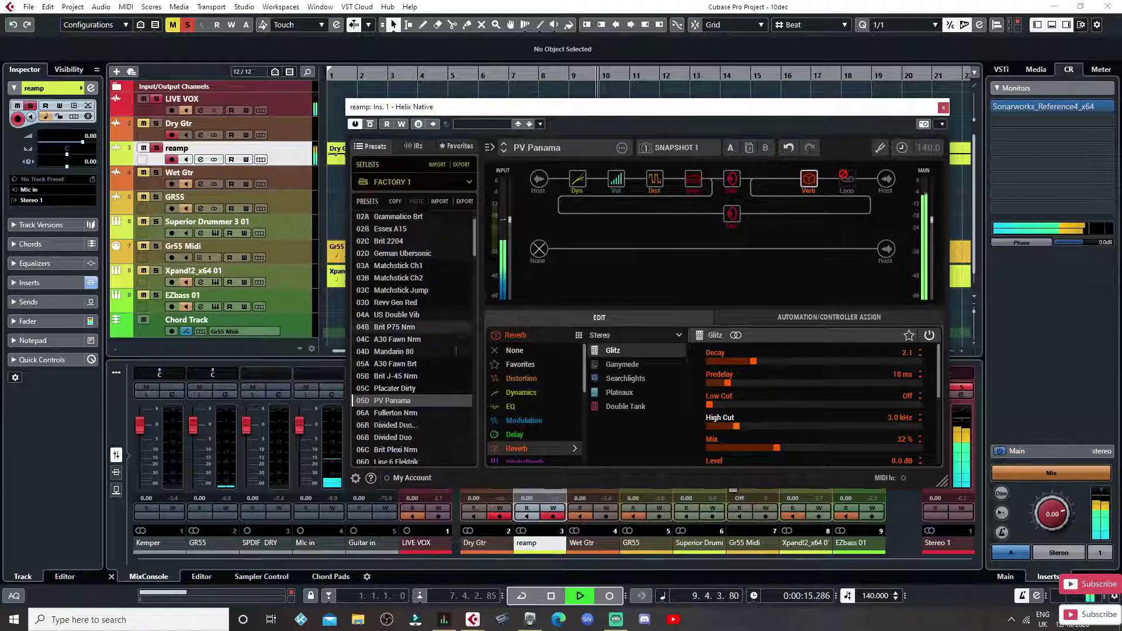
scroll(425, 369, "down", 11)
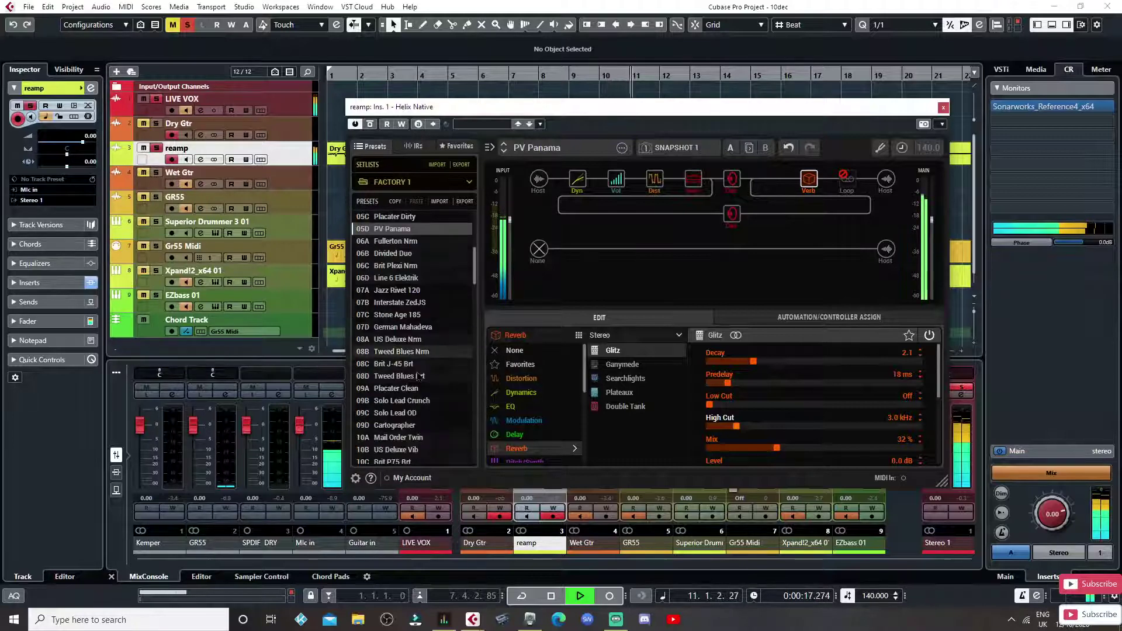
left_click(404, 182)
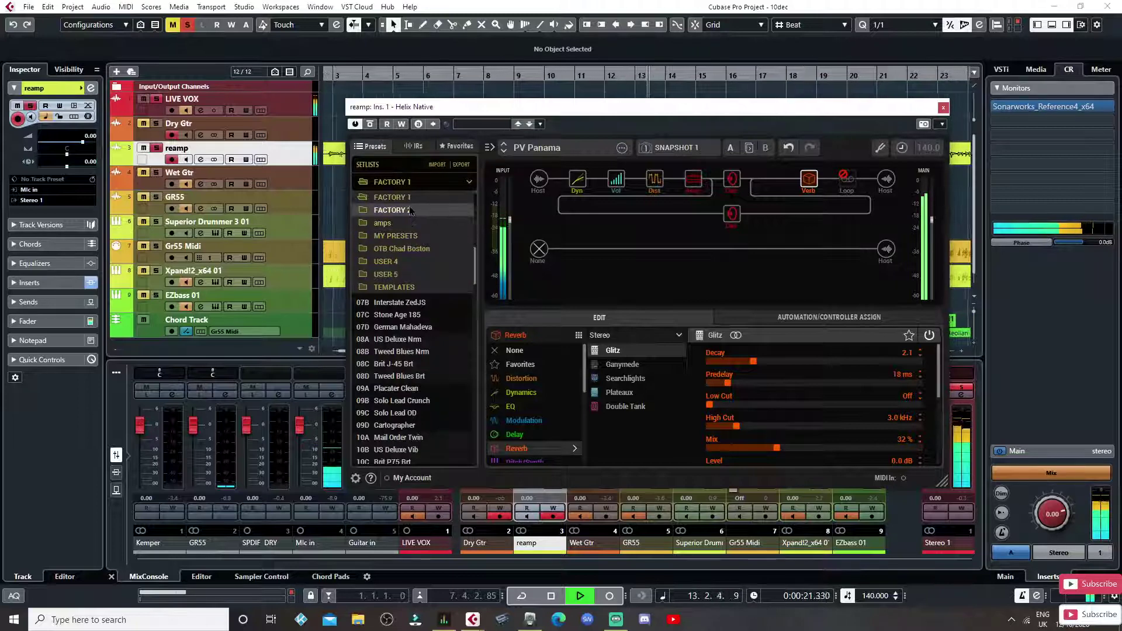
left_click(407, 210)
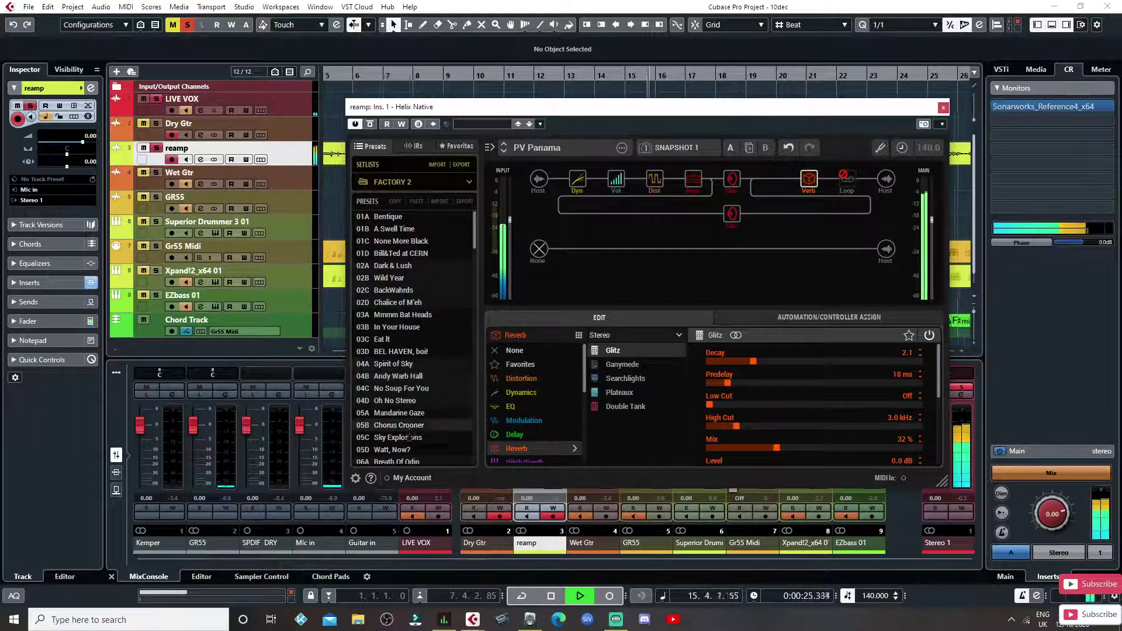
left_click(407, 438)
scroll(408, 429, "down", 1)
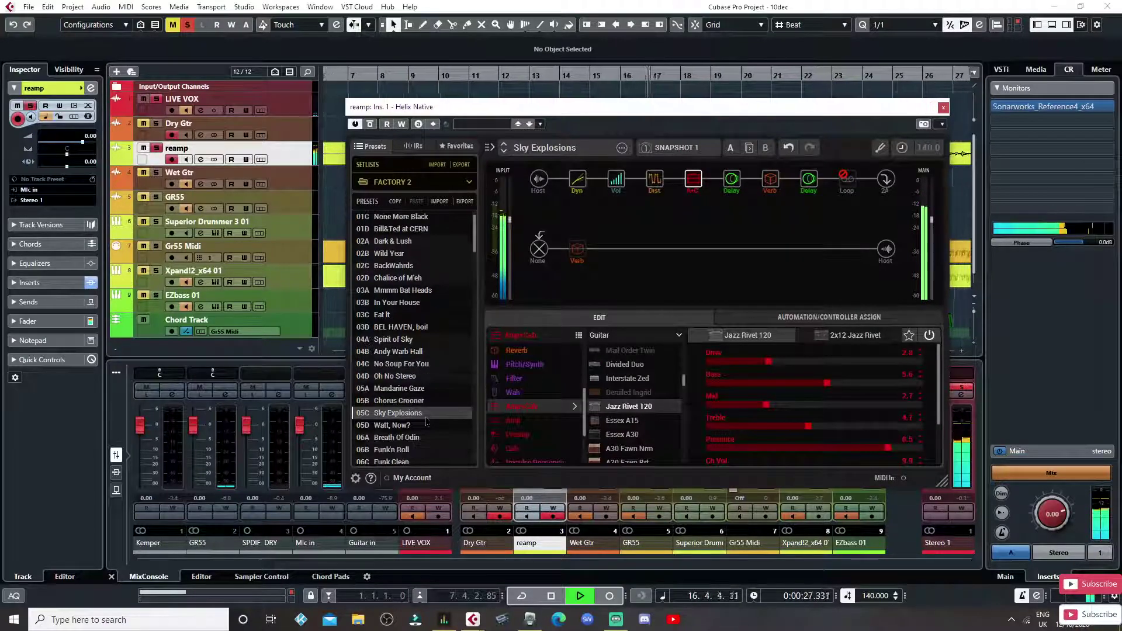
- Audition the Breath Of Odin preset and the Knife Fight preset on the reamp track
double_click(388, 425)
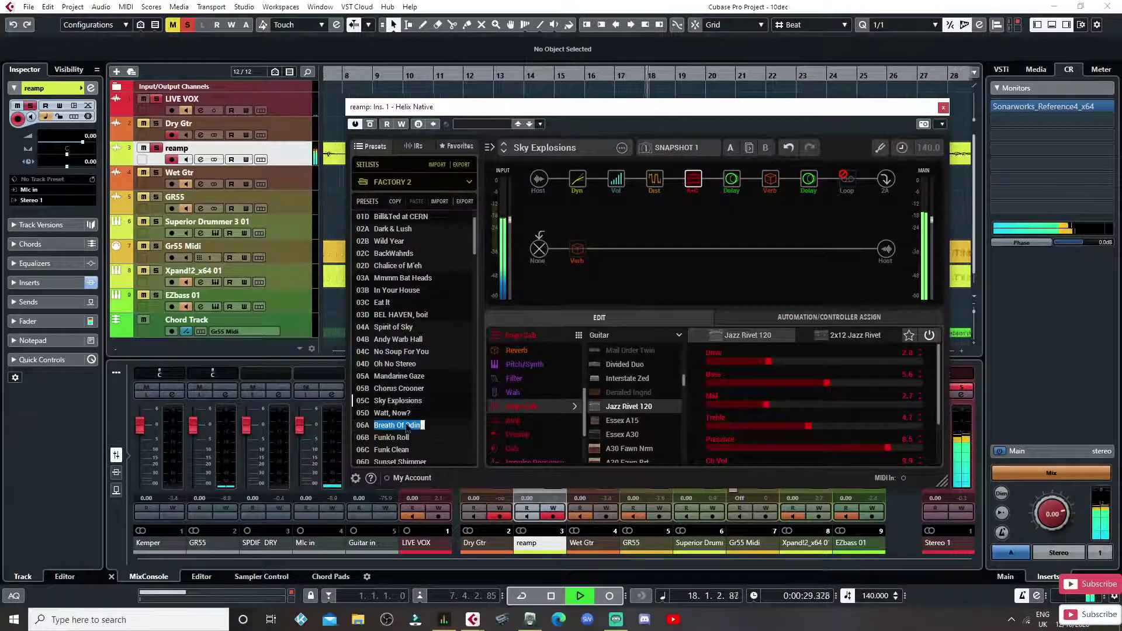
key("Return")
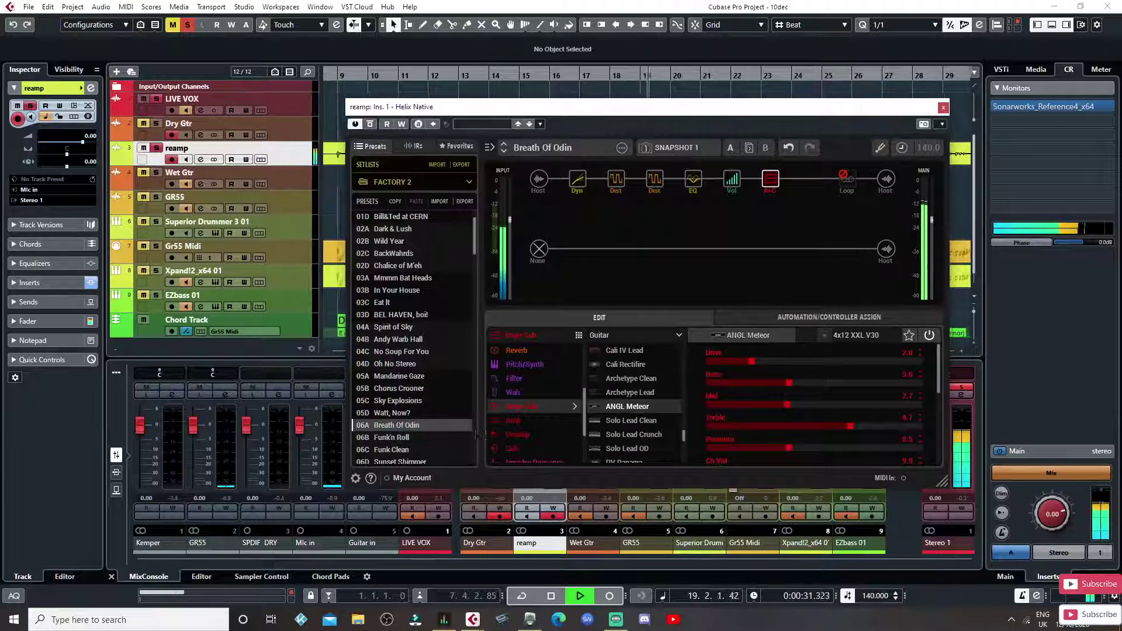
scroll(443, 403, "down", 6)
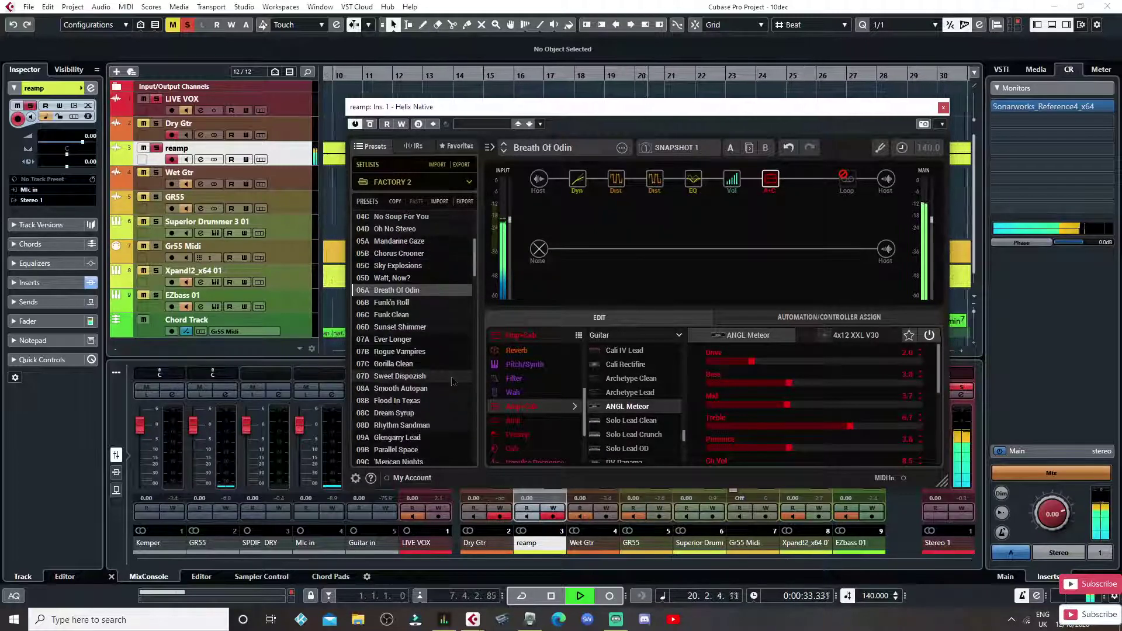
scroll(450, 382, "down", 7)
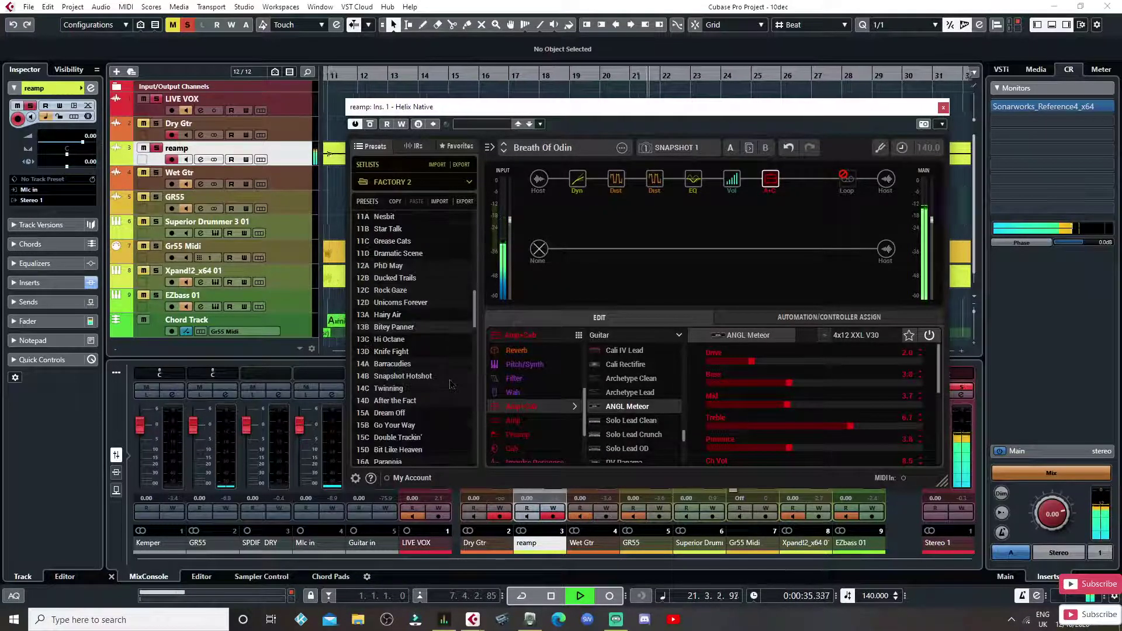
left_click(408, 353)
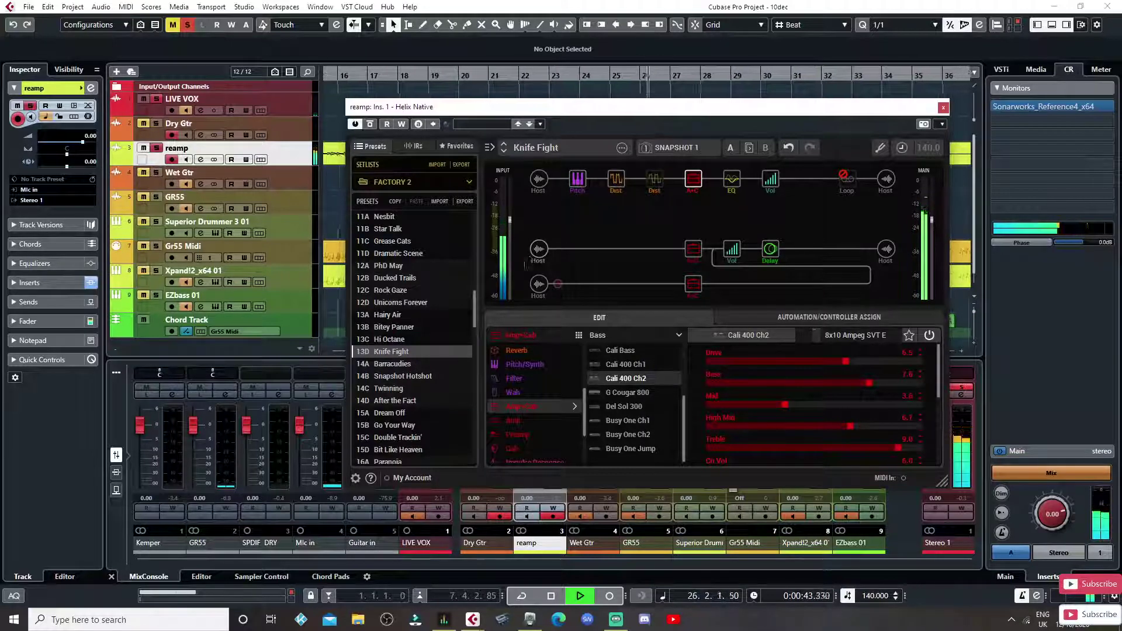
- Load the Smoke on the H2O preset, play it from the project start, and stop playback
scroll(466, 382, "down", 2)
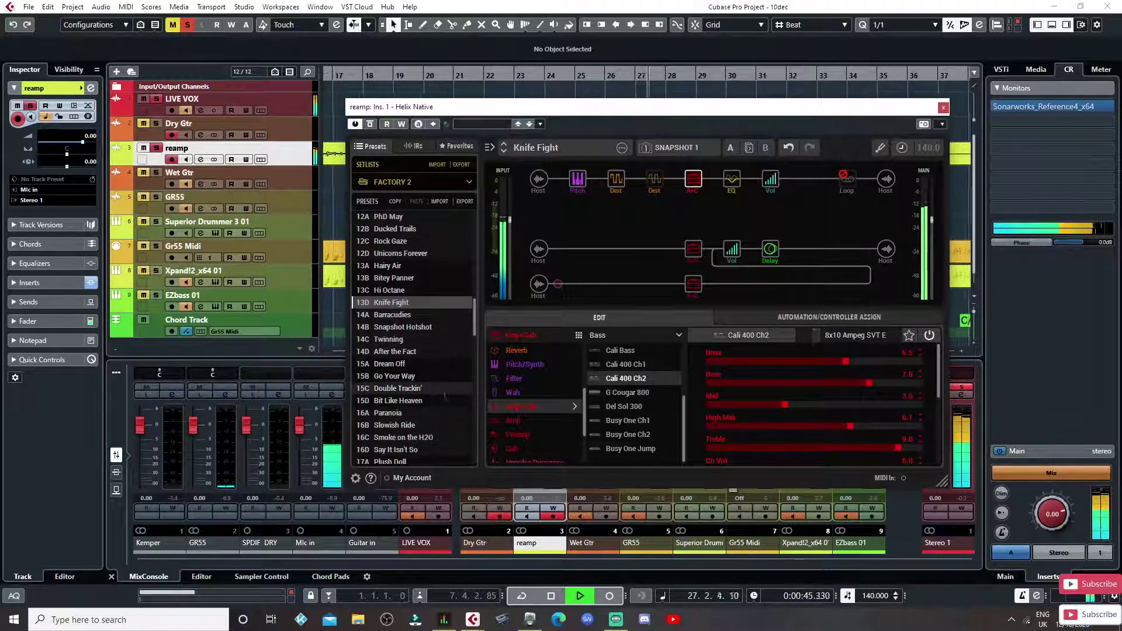
scroll(434, 407, "down", 3)
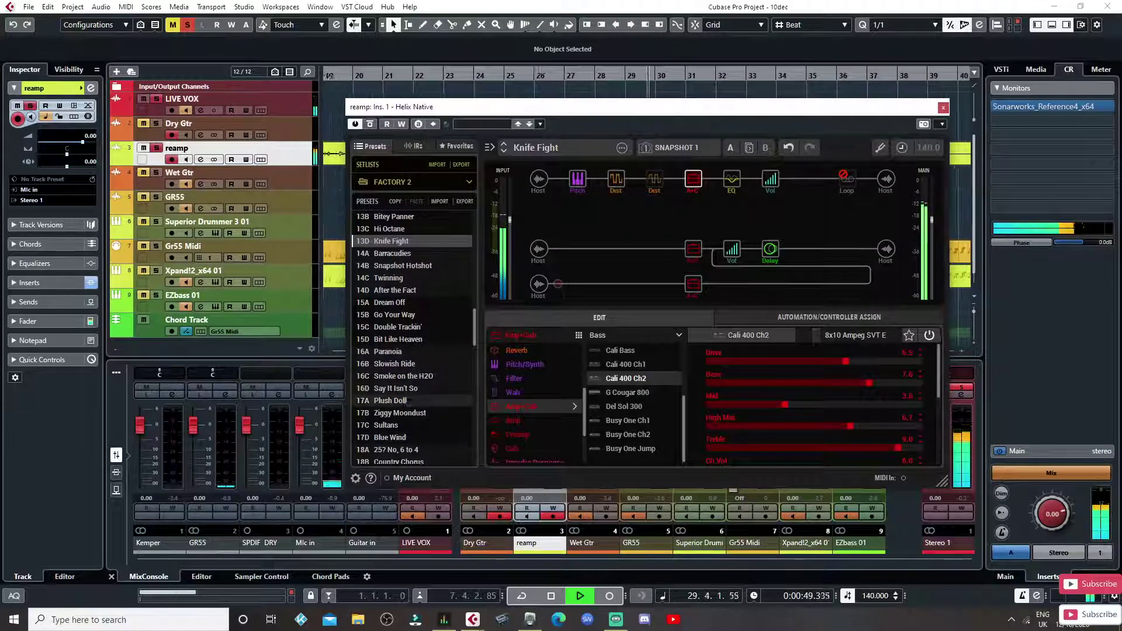
left_click(419, 377)
left_click(420, 377)
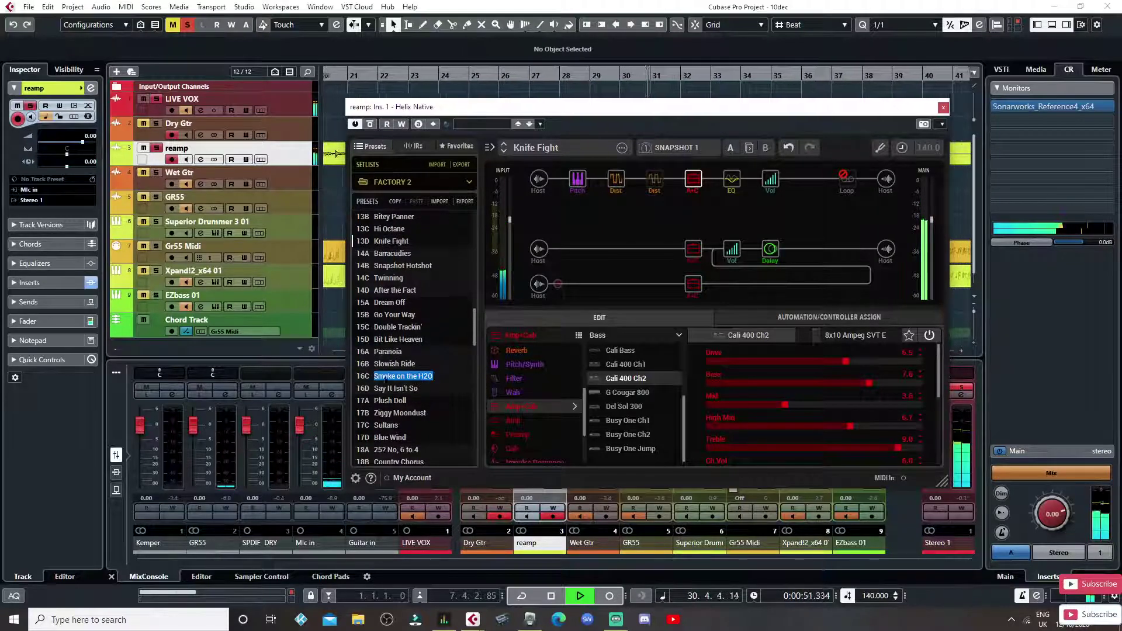
left_click(369, 382)
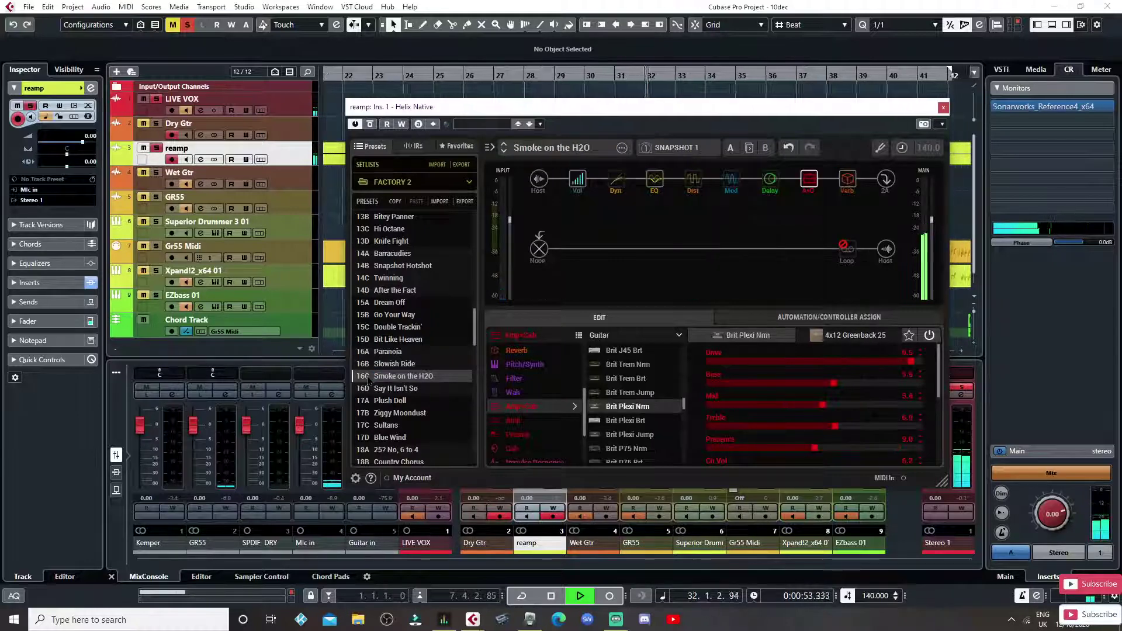
key("space")
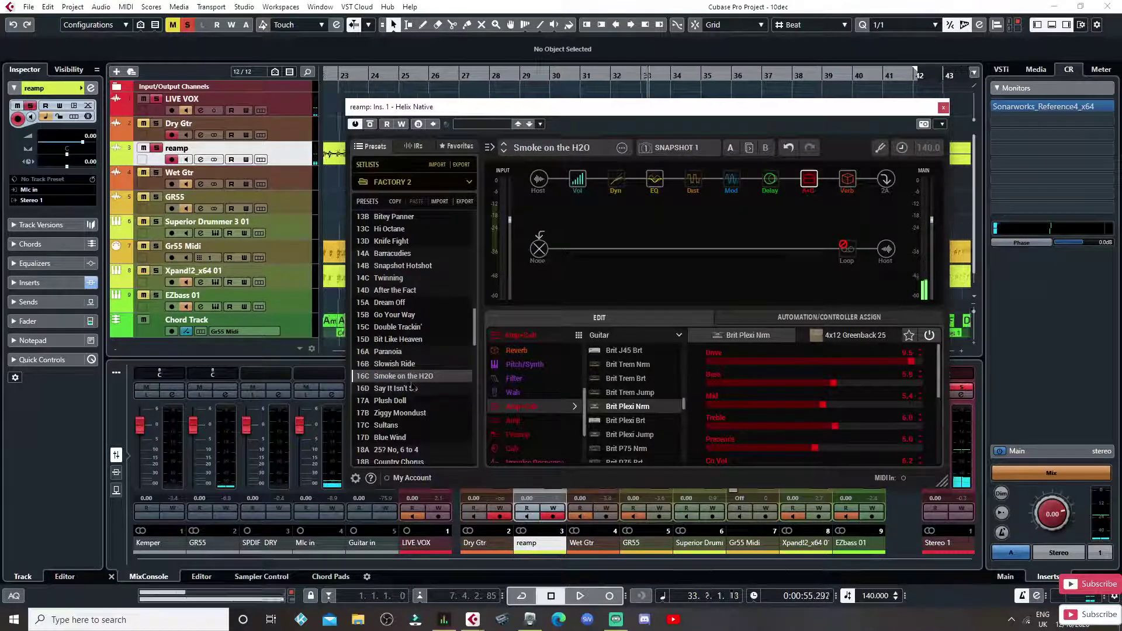
key("space")
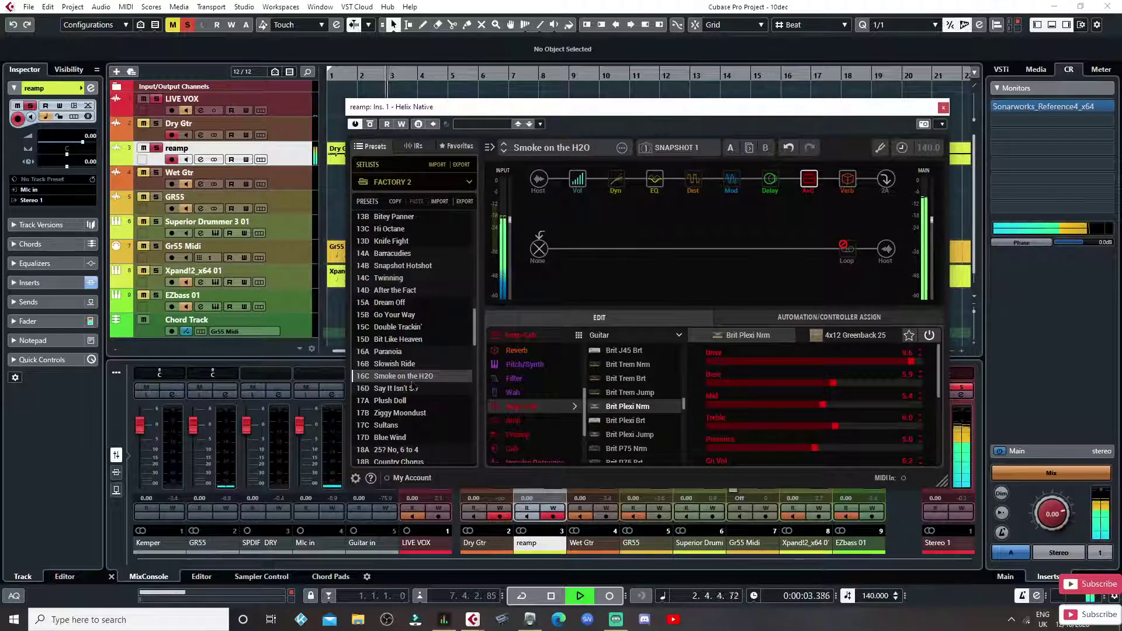
key("space")
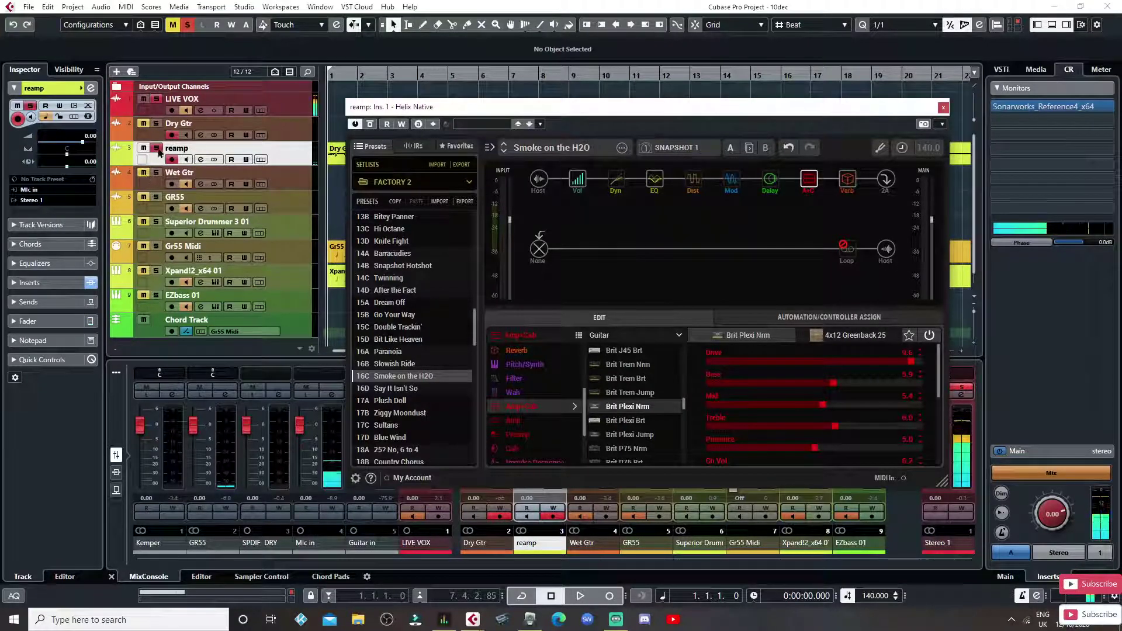
- Turn off solo on the reamp track and move the Helix Native window down to uncover the arrangement
left_click(156, 147)
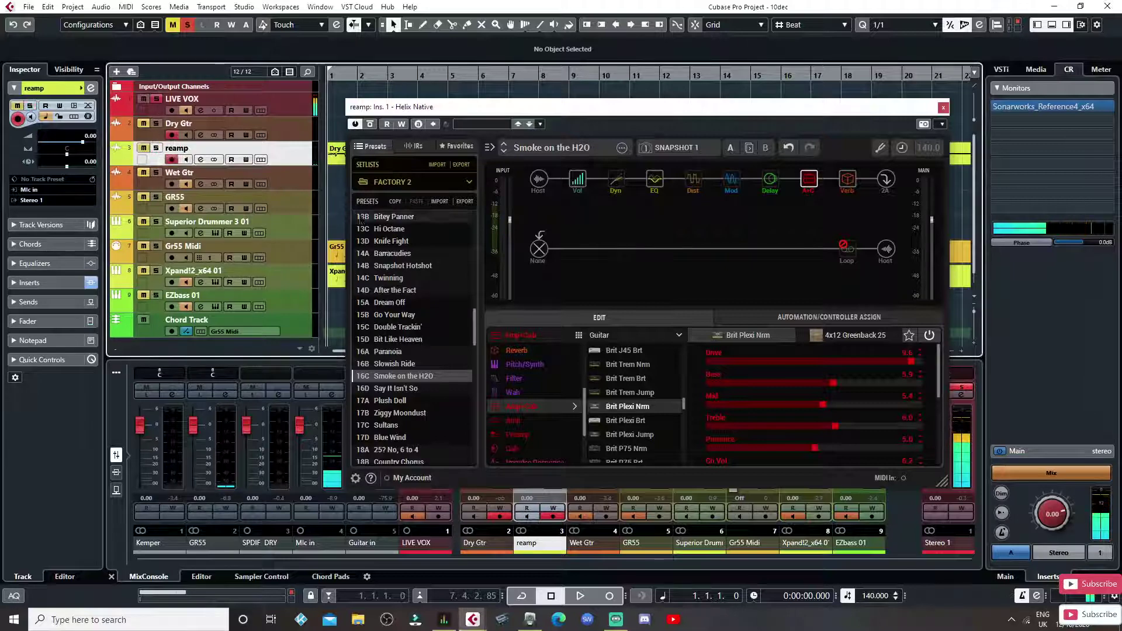
left_click_drag(640, 114, 610, 350)
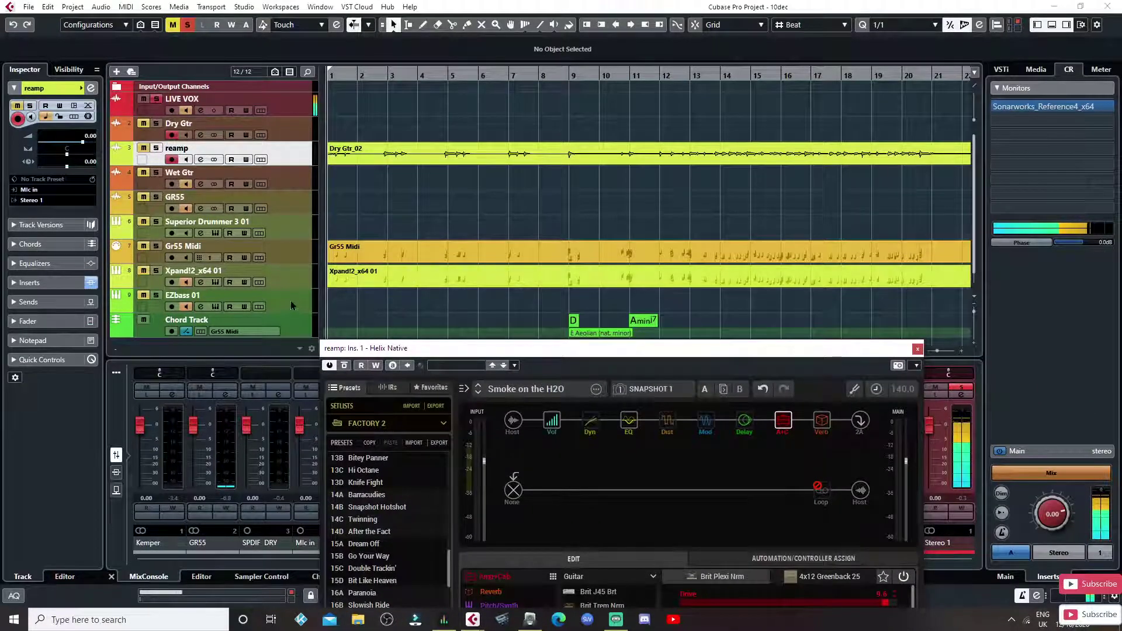
- Add one instrument track using the Mystic synth, routed to Stereo 1
scroll(293, 285, "down", 1)
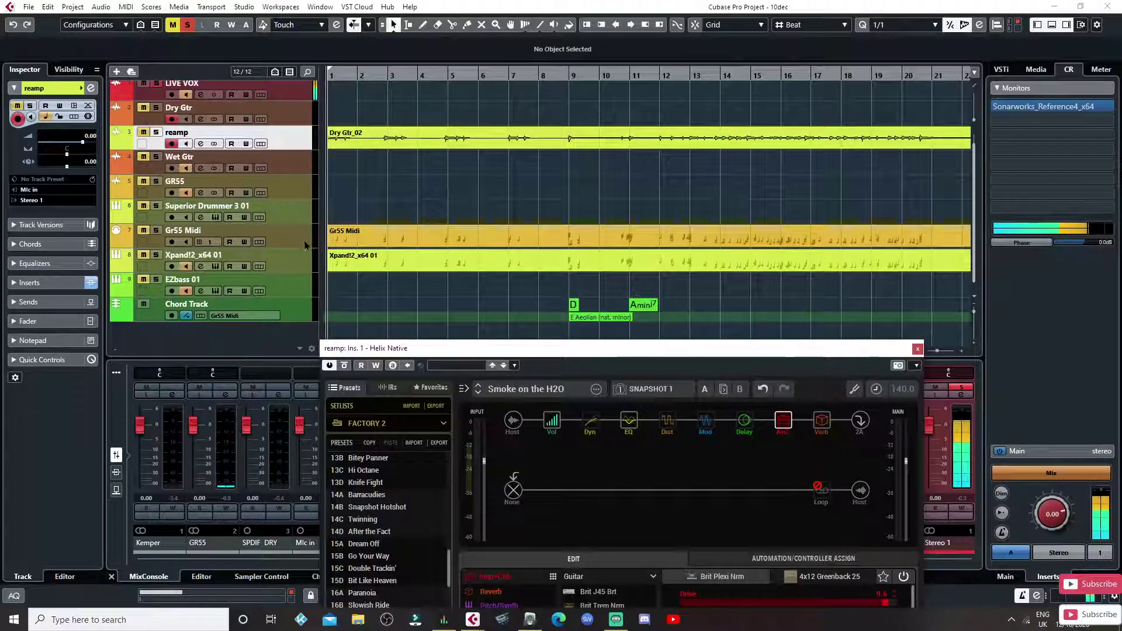
right_click(267, 335)
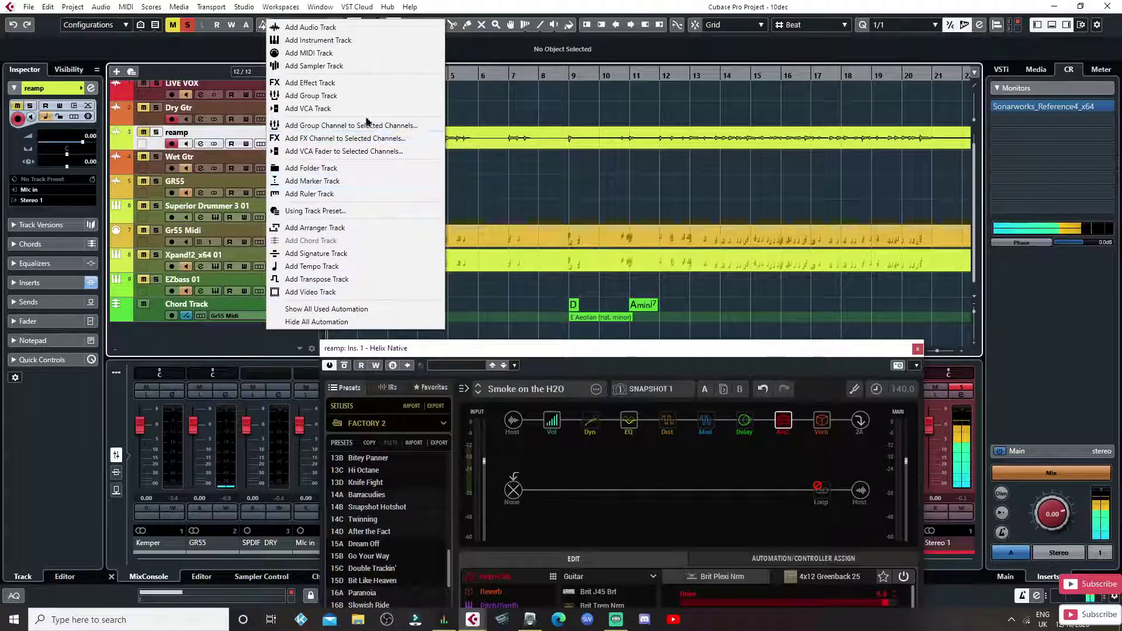
left_click(340, 41)
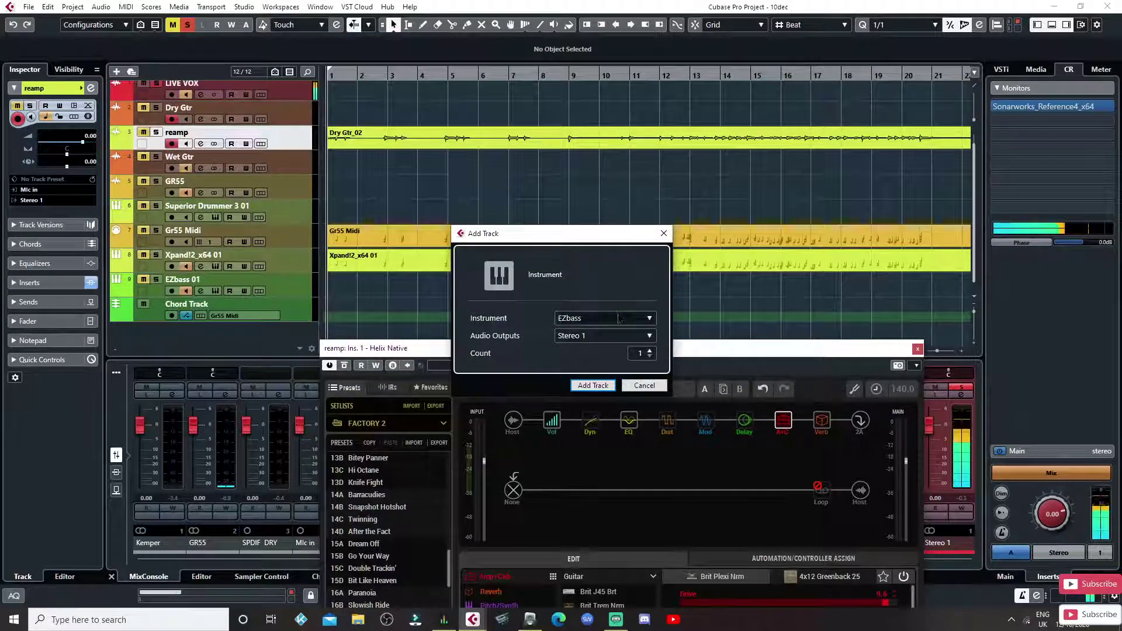
left_click(612, 316)
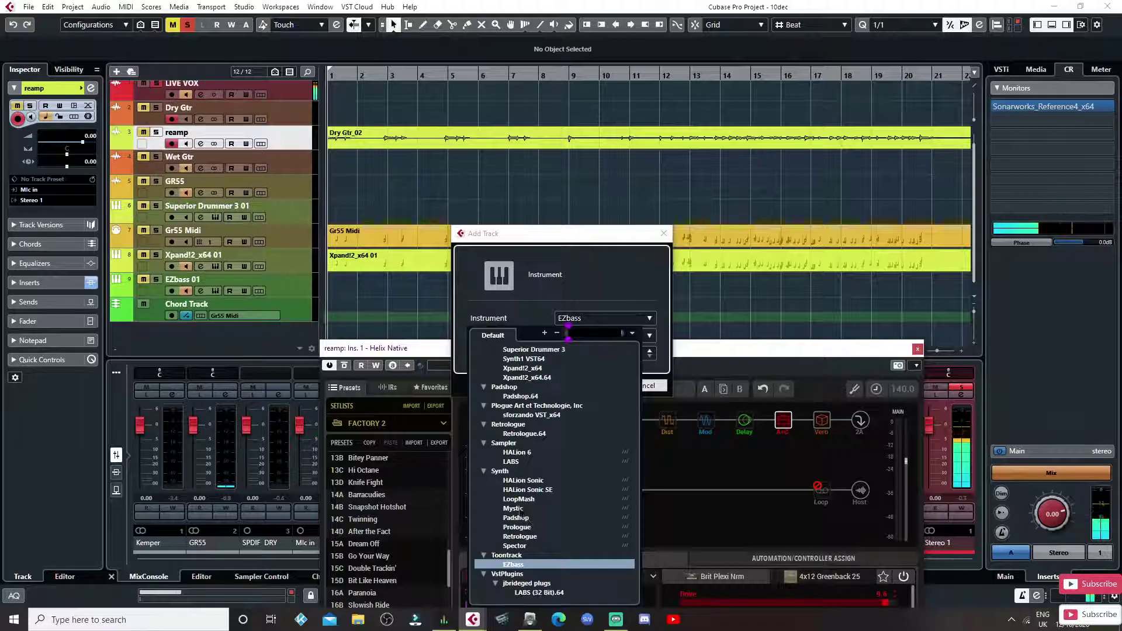
left_click(514, 508)
left_click(612, 386)
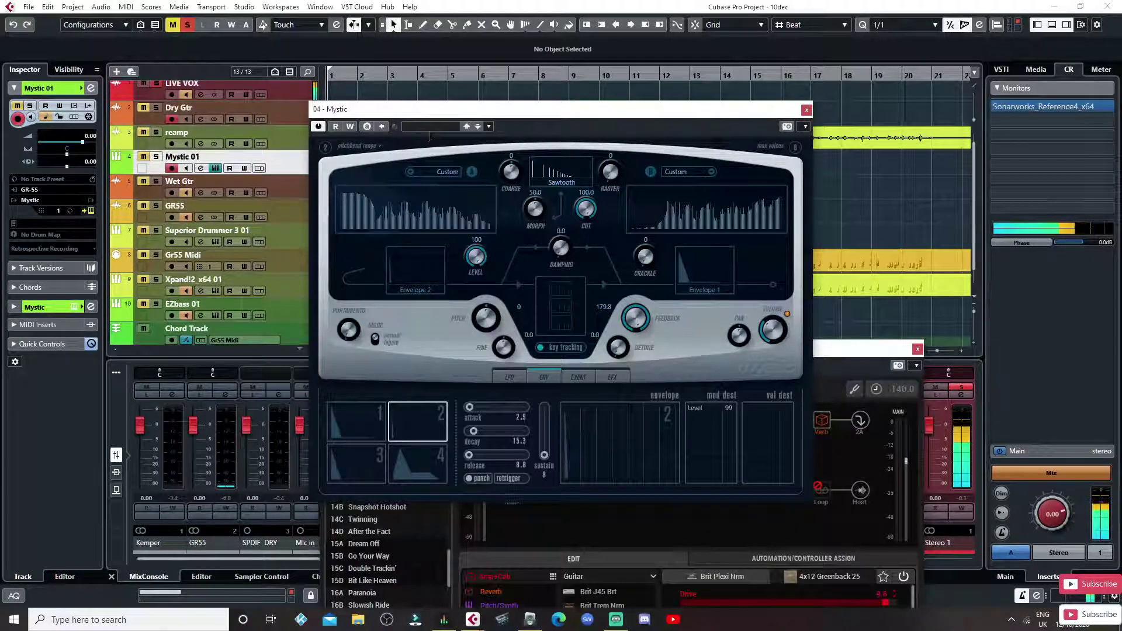
- Load the Astroid preset in Mystic and close the instrument window
left_click(430, 127)
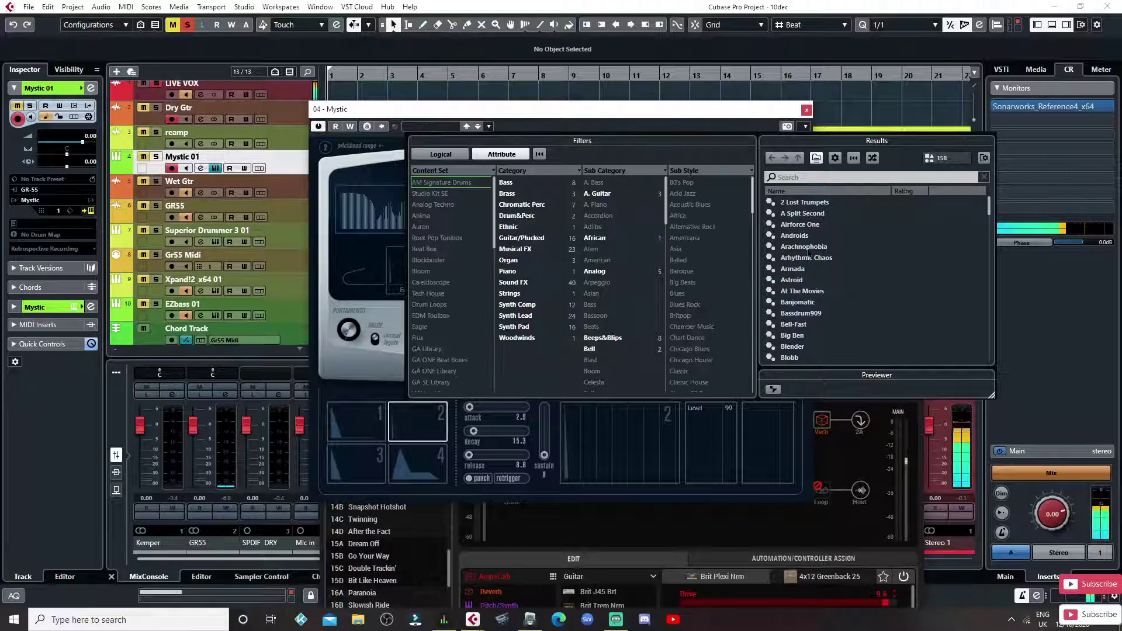
double_click(792, 280)
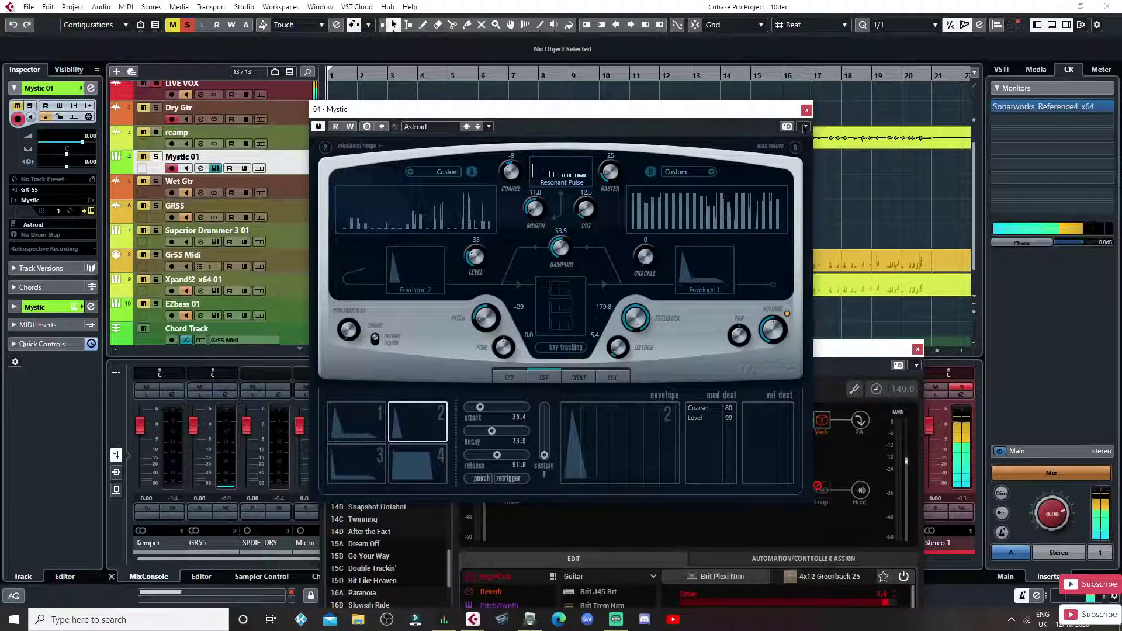
left_click(806, 111)
- Copy the Gr55 Midi part onto the Mystic 01 track, enable snap, and align the copy to the start of bar 1
scroll(286, 338, "down", 1)
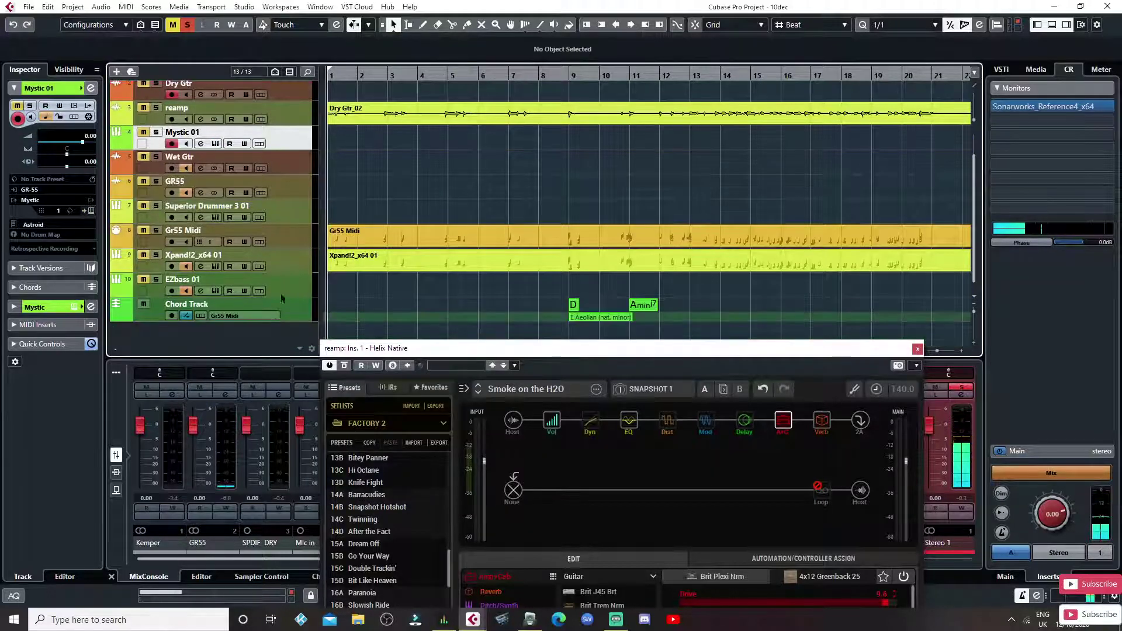
scroll(376, 186, "up", 2)
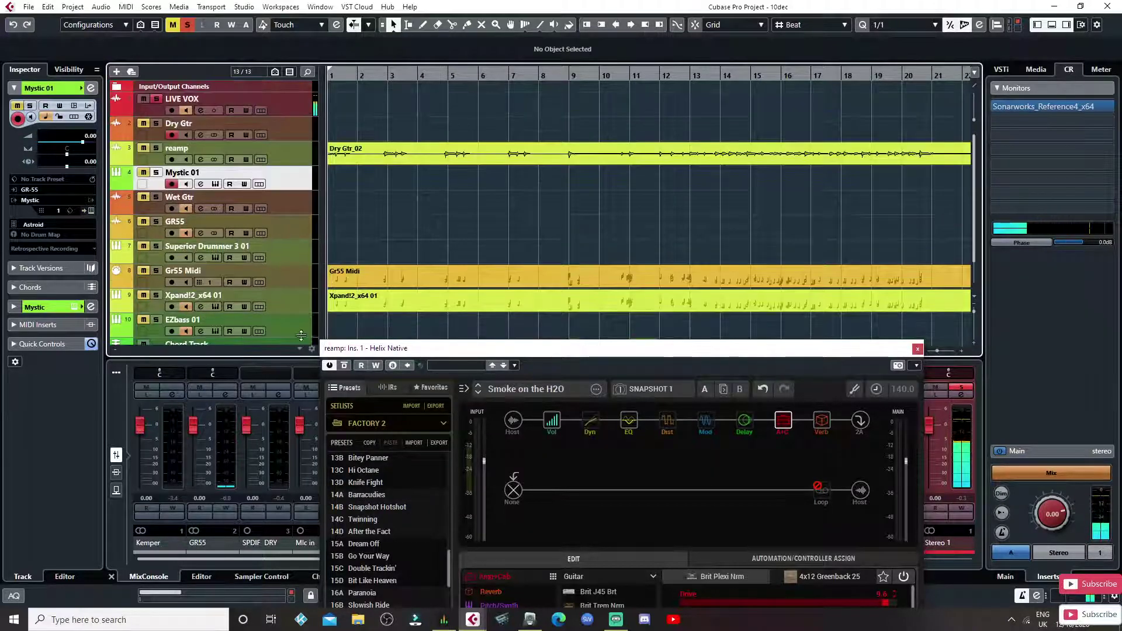
left_click(378, 283)
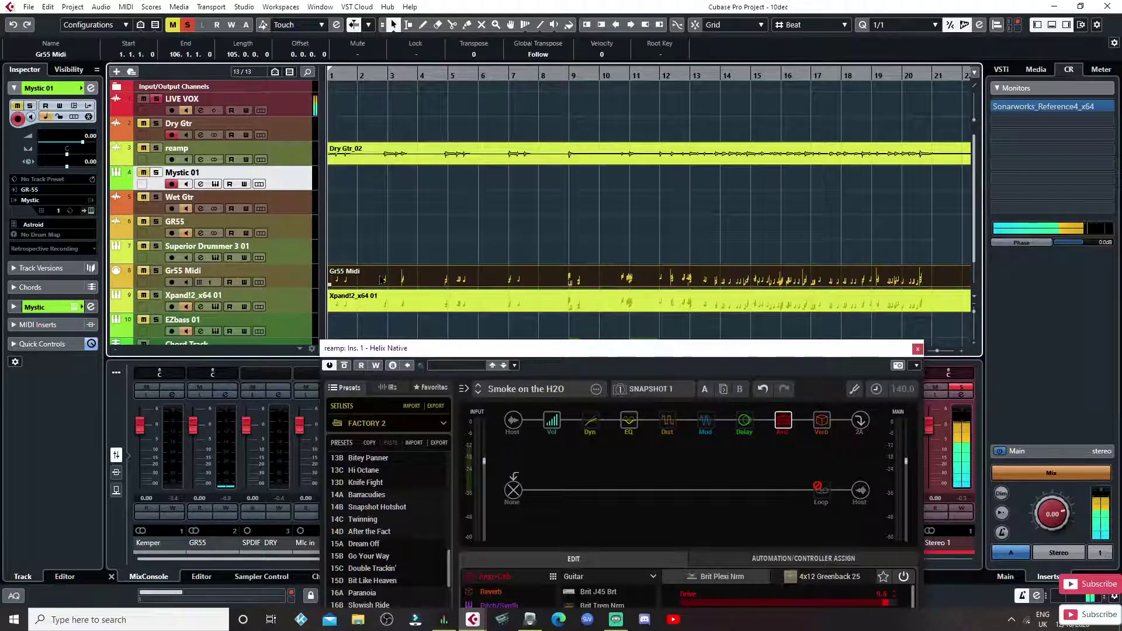
key("alt")
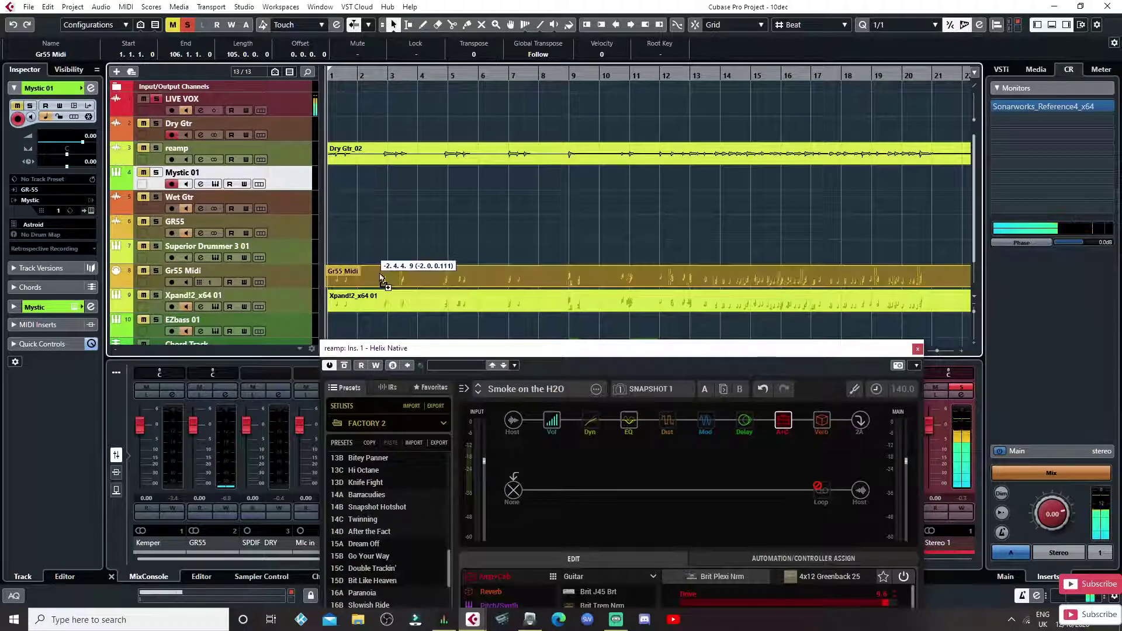
left_click_drag(379, 275, 379, 187)
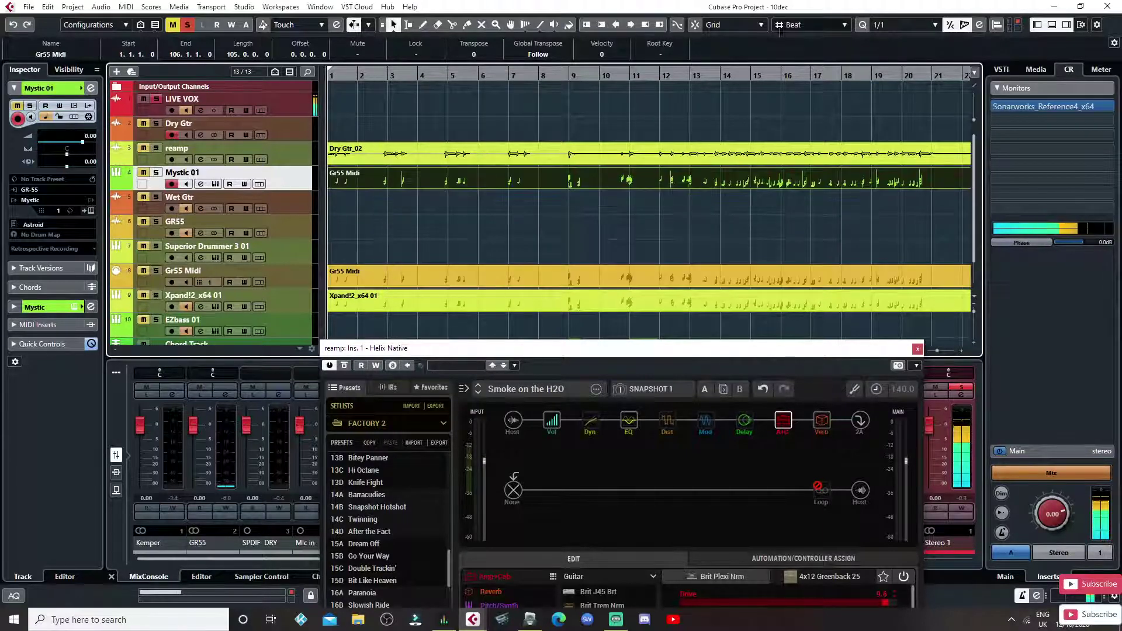
left_click(696, 26)
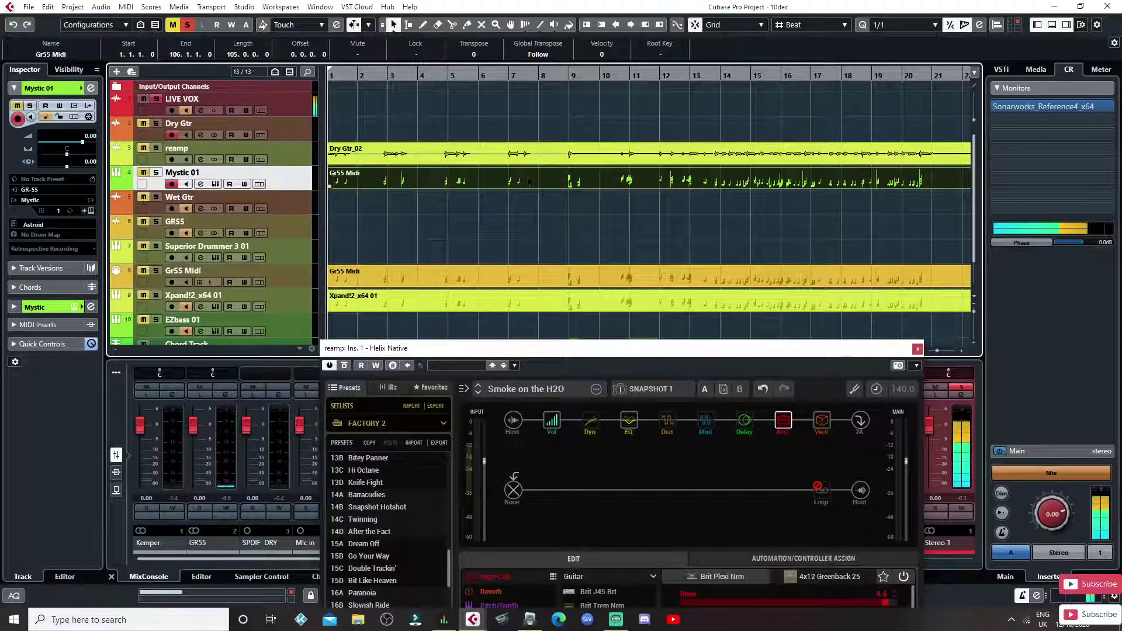
left_click_drag(529, 182, 517, 182)
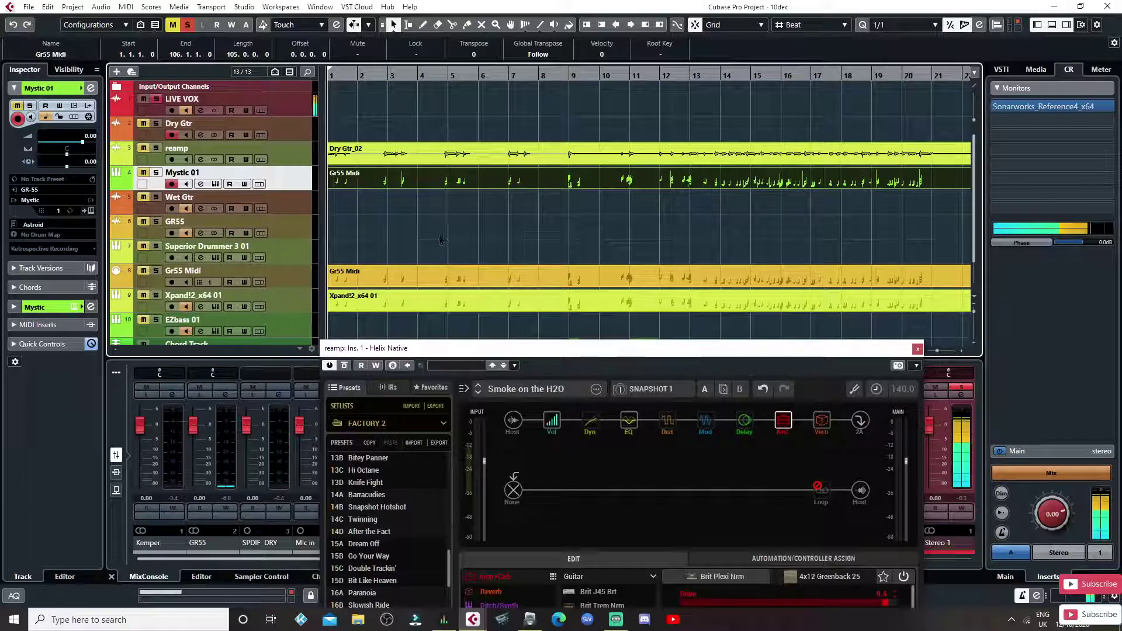
- Solo the Mystic 01 track and start playback to hear the copied MIDI part
left_click(156, 172)
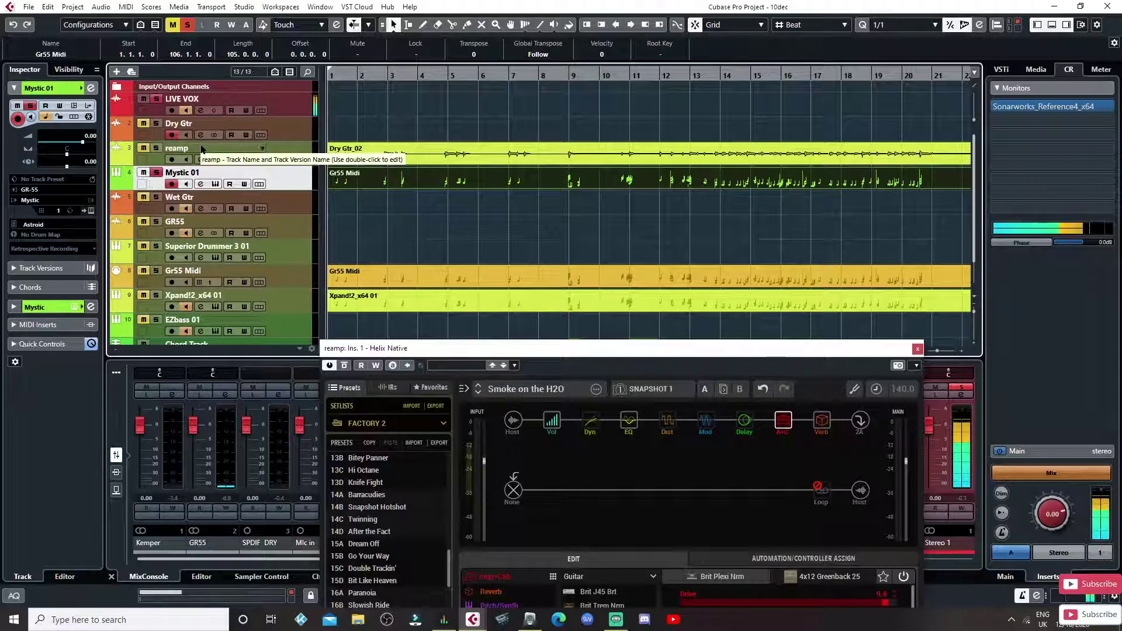
key("space")
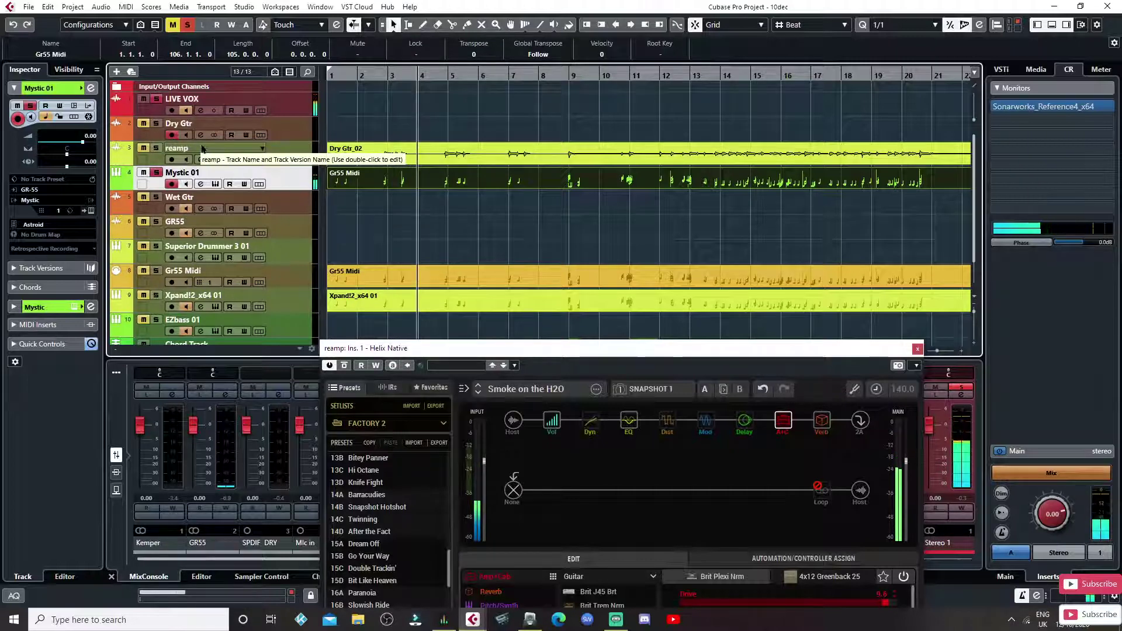
- Load the Blender preset in the Mystic 01 track's synth and play the part from the project start
left_click(215, 184)
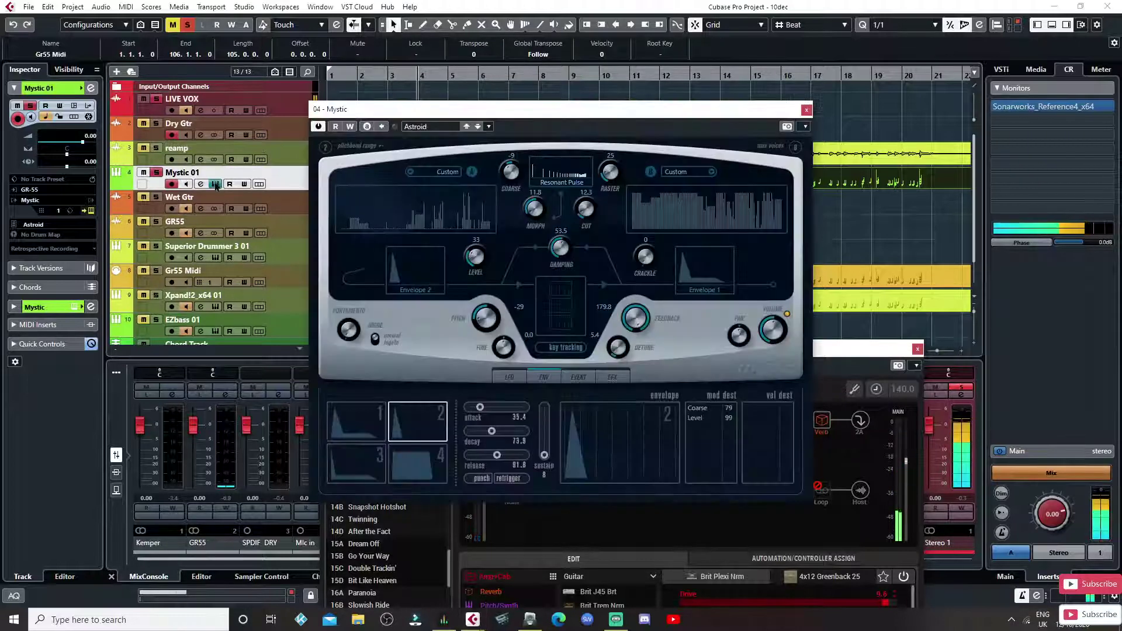
left_click(428, 127)
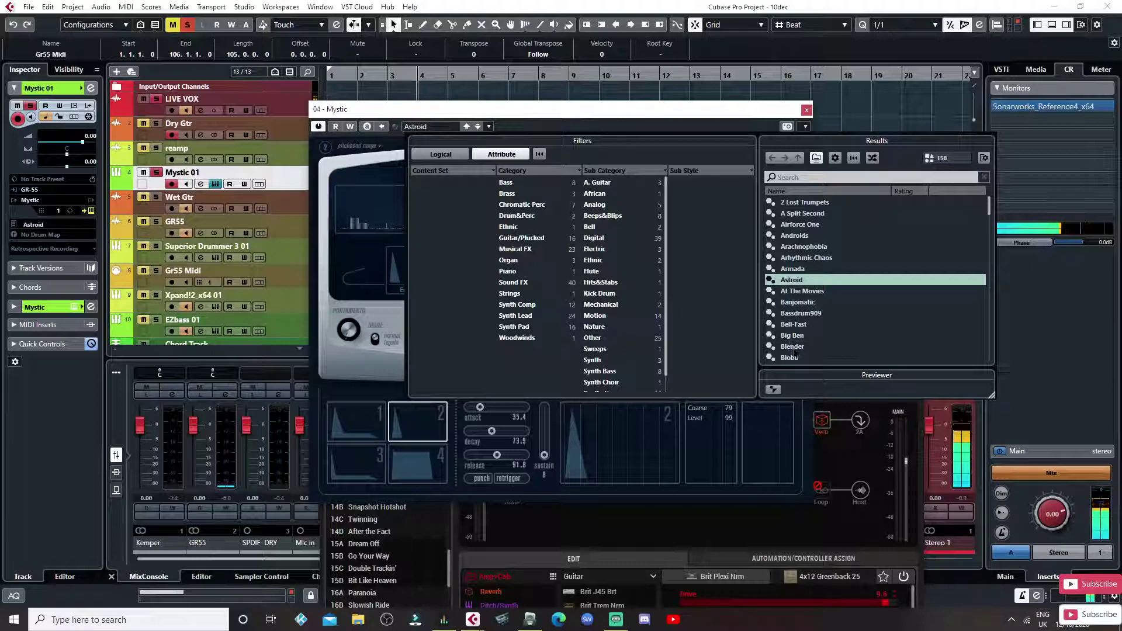
double_click(792, 347)
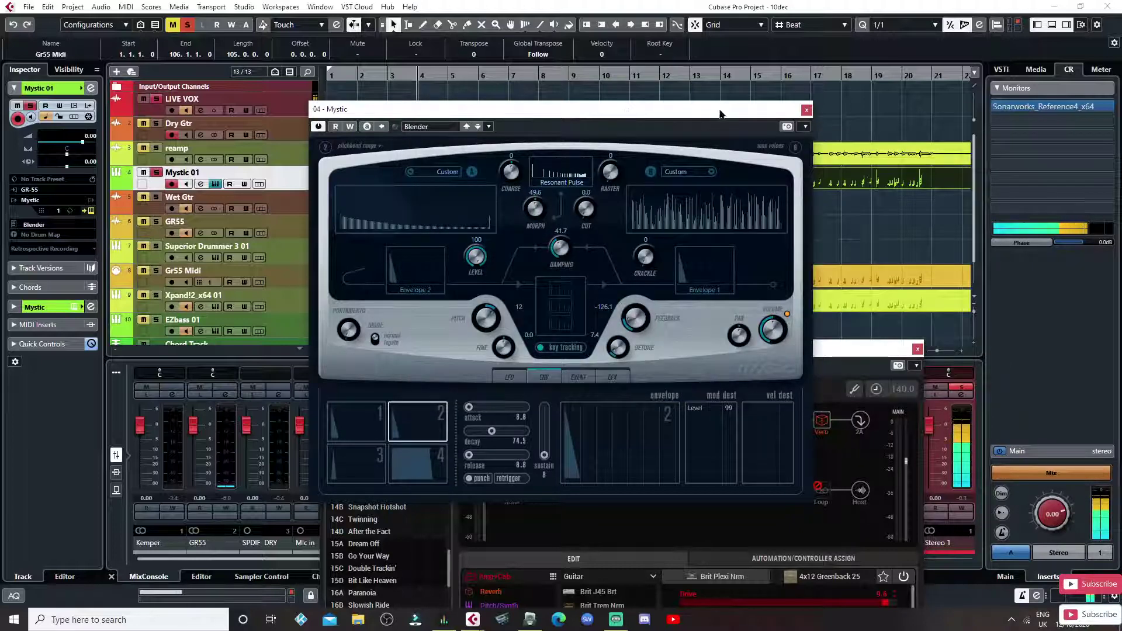
left_click(805, 111)
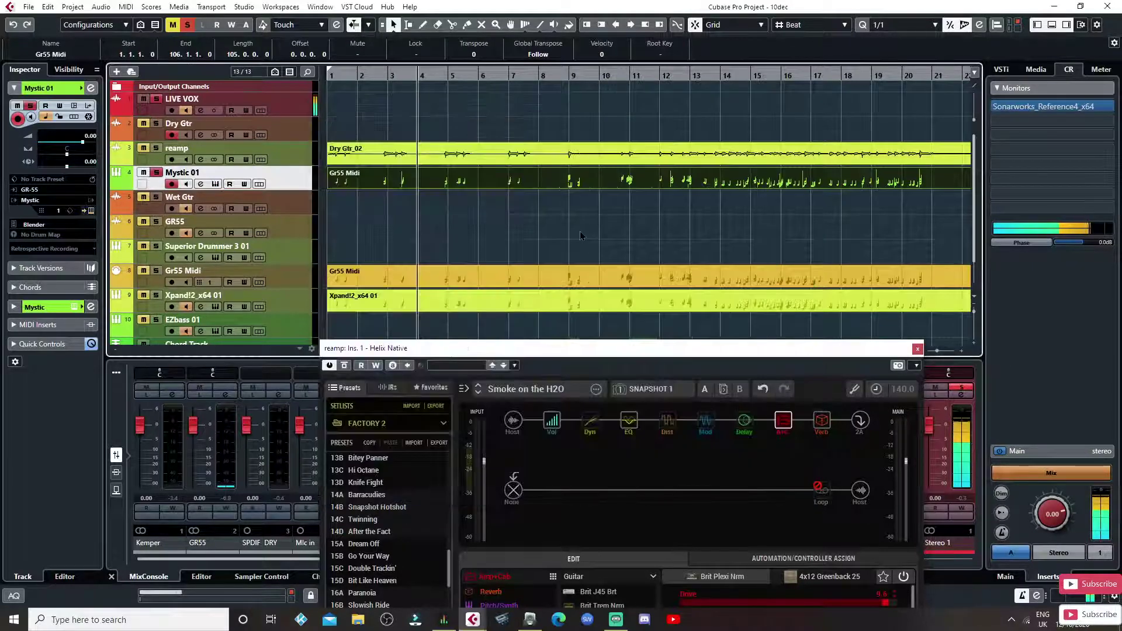
key("KP_Decimal")
key("space")
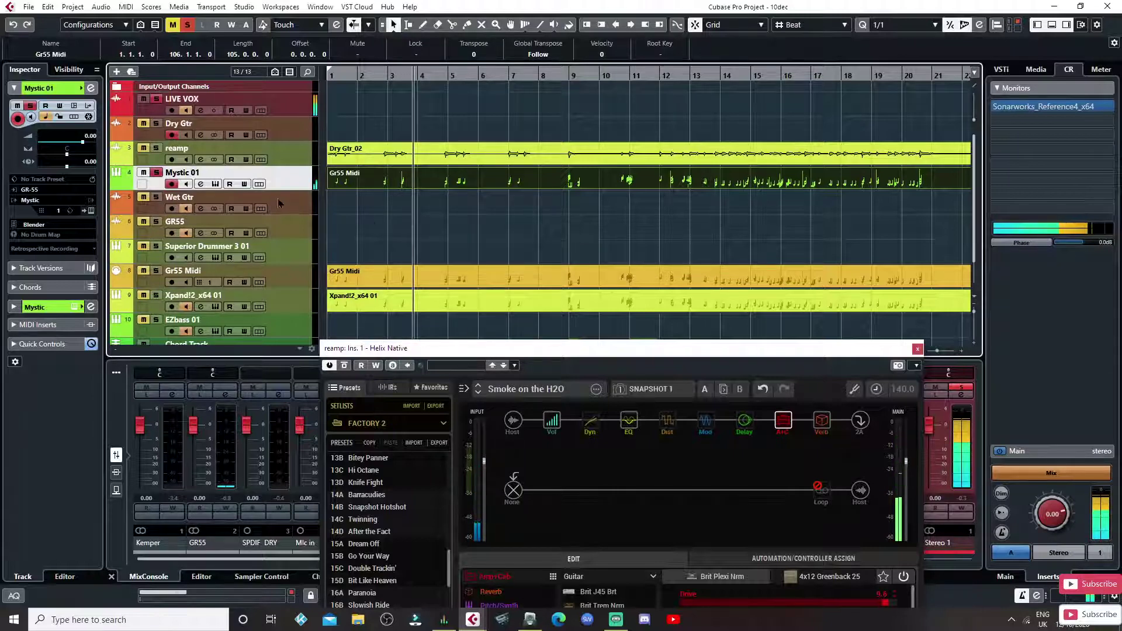
- Examine the notes of the Mystic 01 track's Gr55 Midi part in the Key Editor, closing the Helix Native window that covers it
double_click(529, 188)
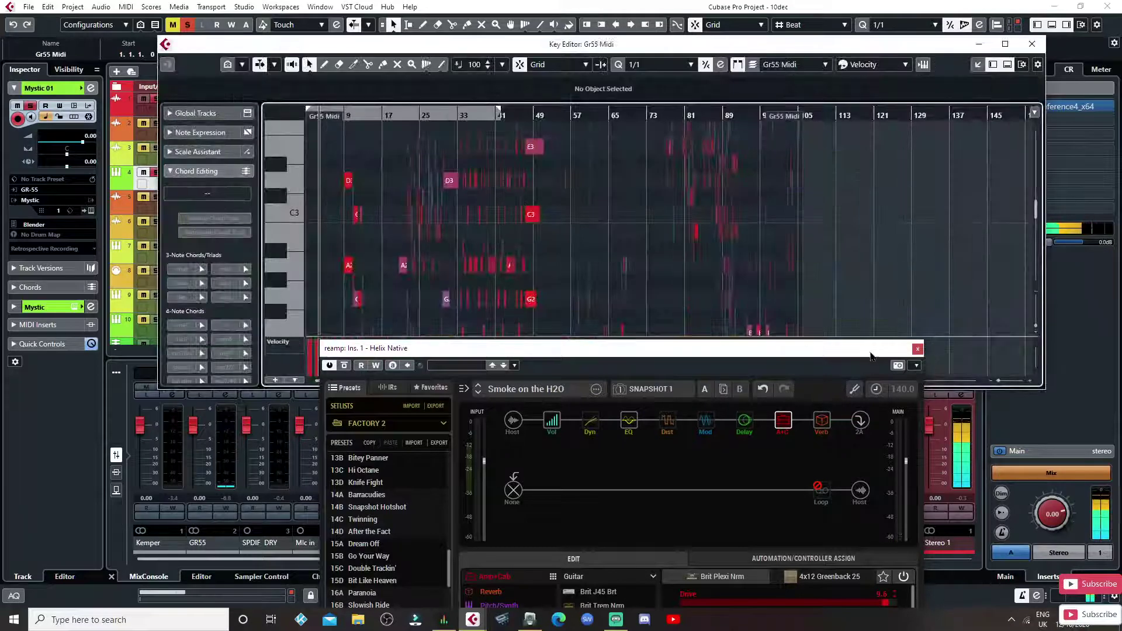
left_click(921, 354)
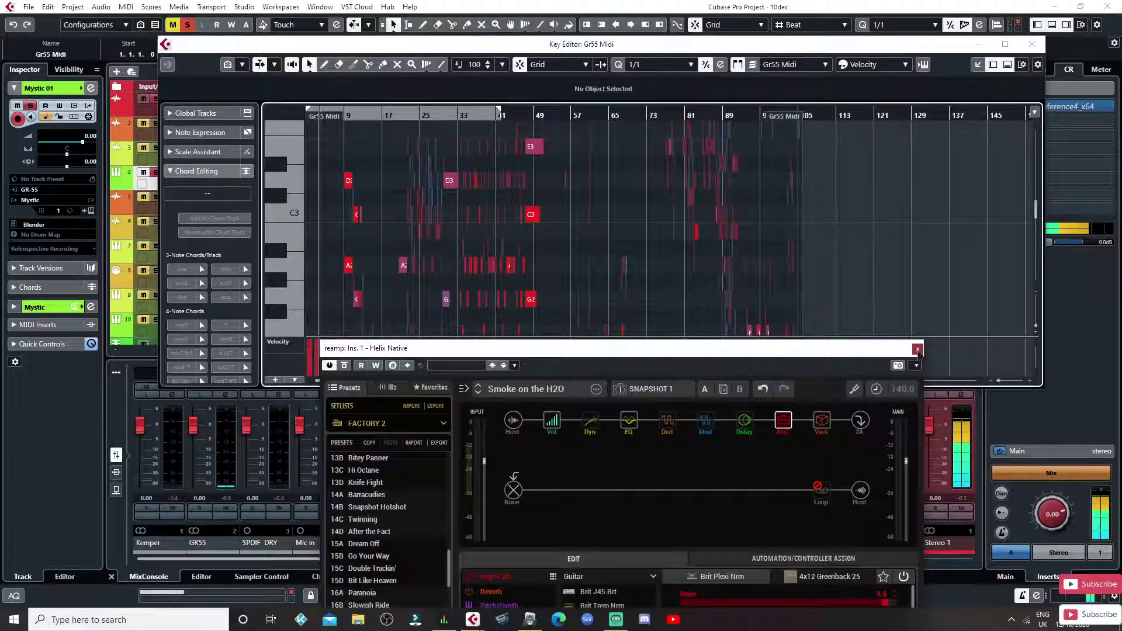
left_click(917, 350)
scroll(797, 268, "up", 3)
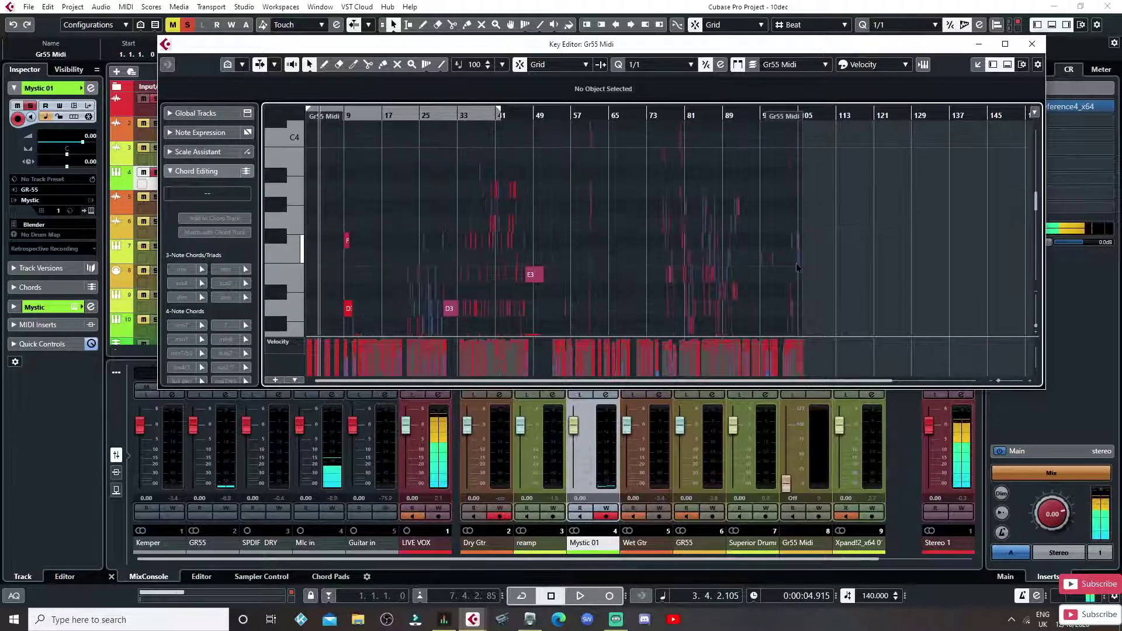
scroll(796, 268, "down", 5)
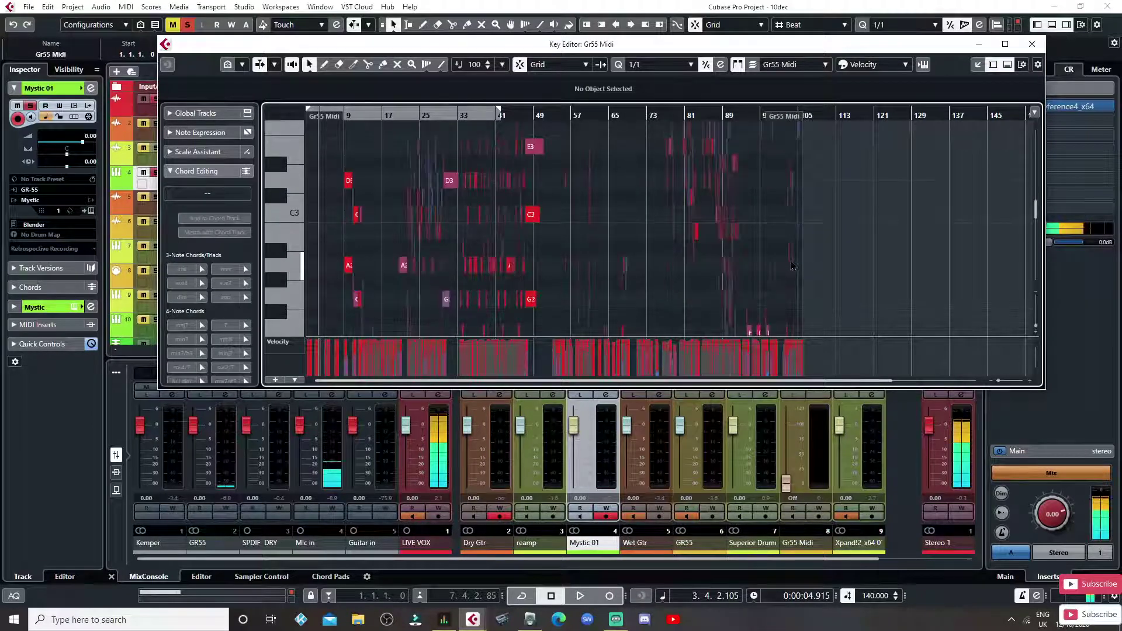
scroll(795, 265, "down", 2)
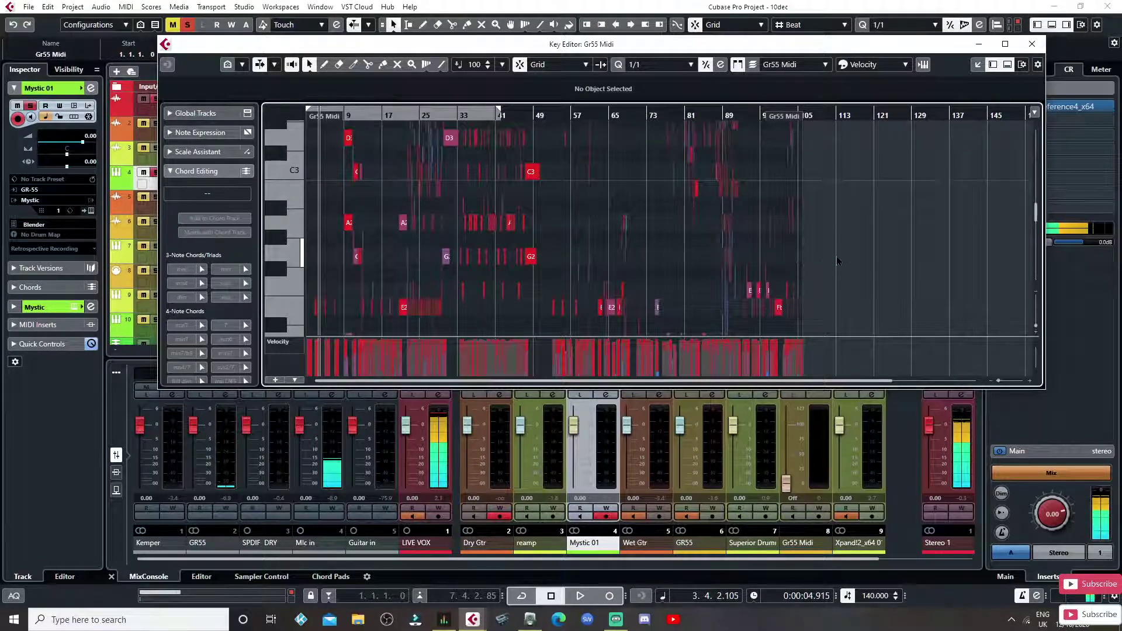
scroll(833, 261, "up", 3)
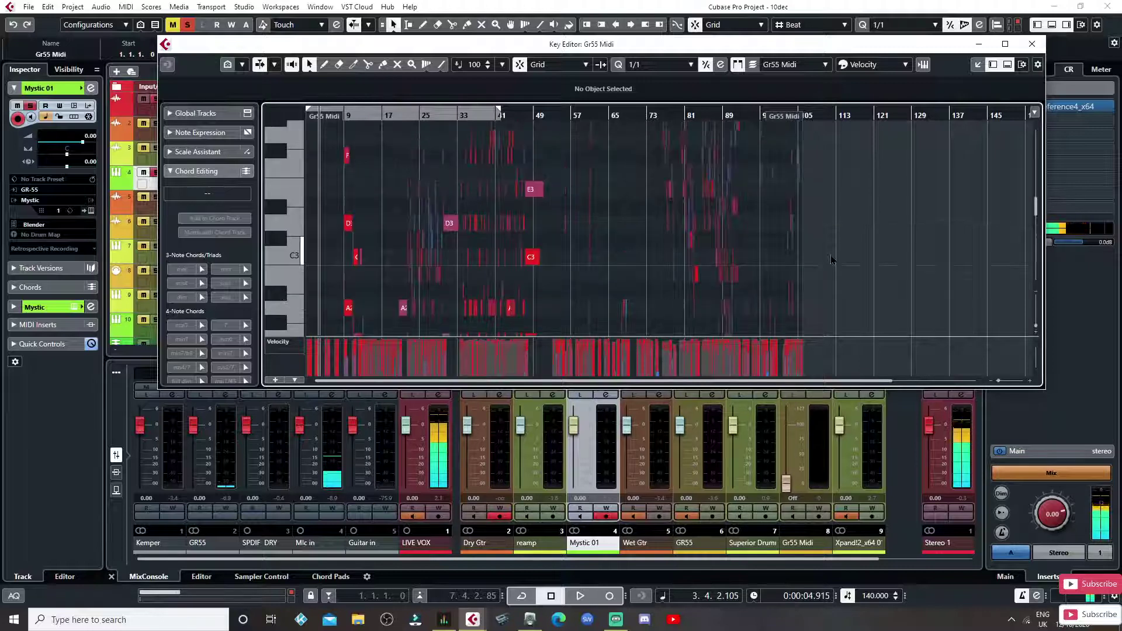
scroll(827, 261, "up", 1)
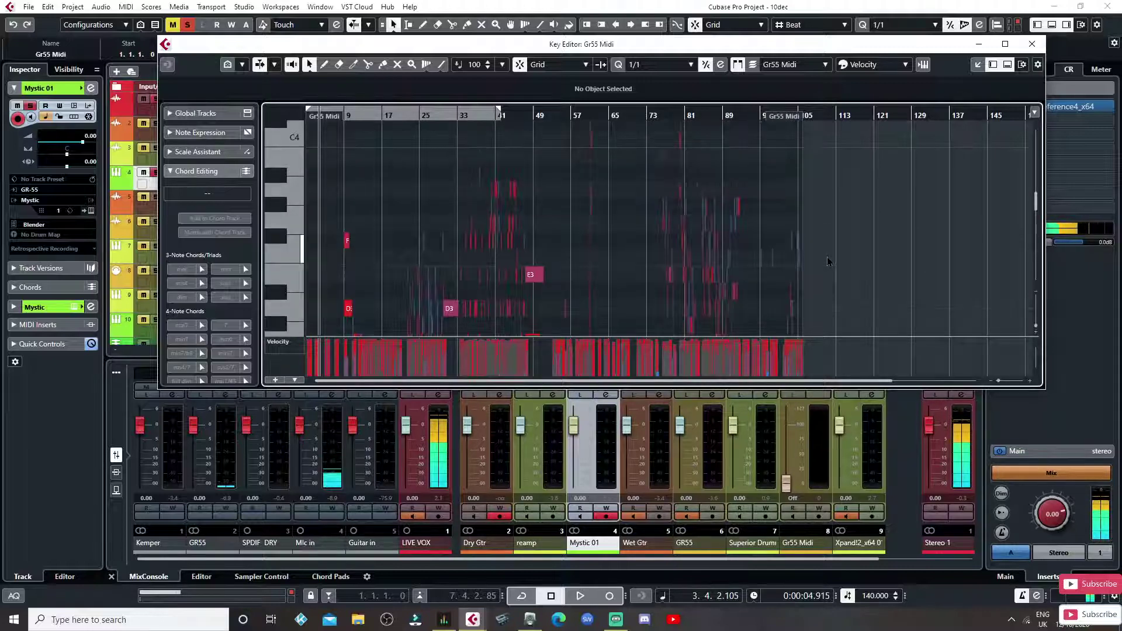
left_click(1031, 45)
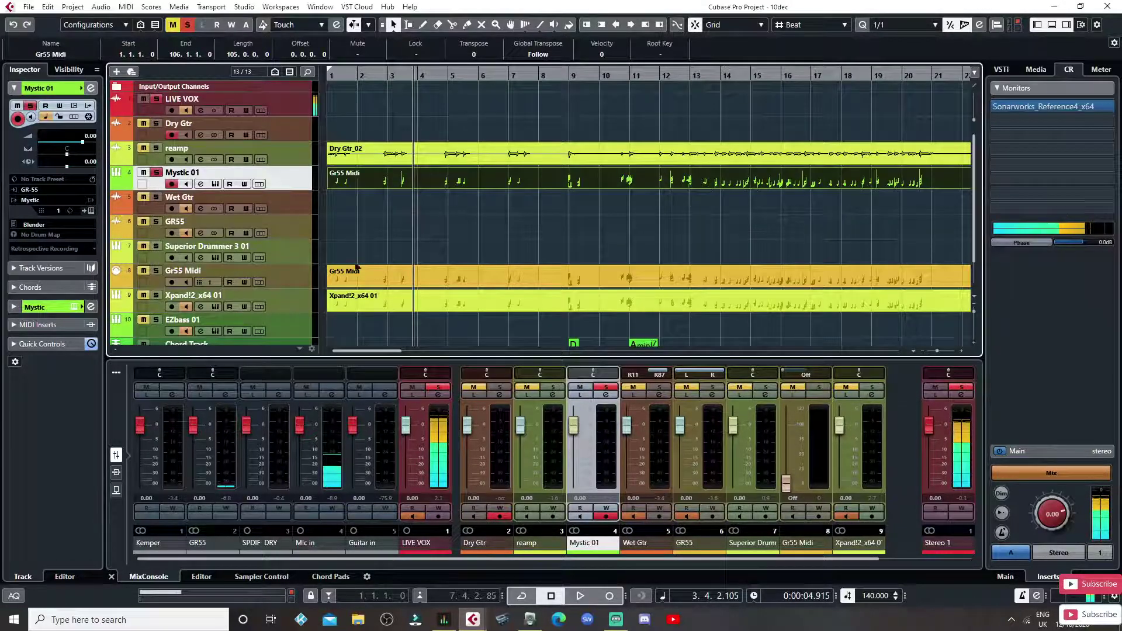
- Clear the Mystic 01 solo and all other solos and mutes, and play all tracks together from the project start
key("space")
scroll(437, 220, "down", 1)
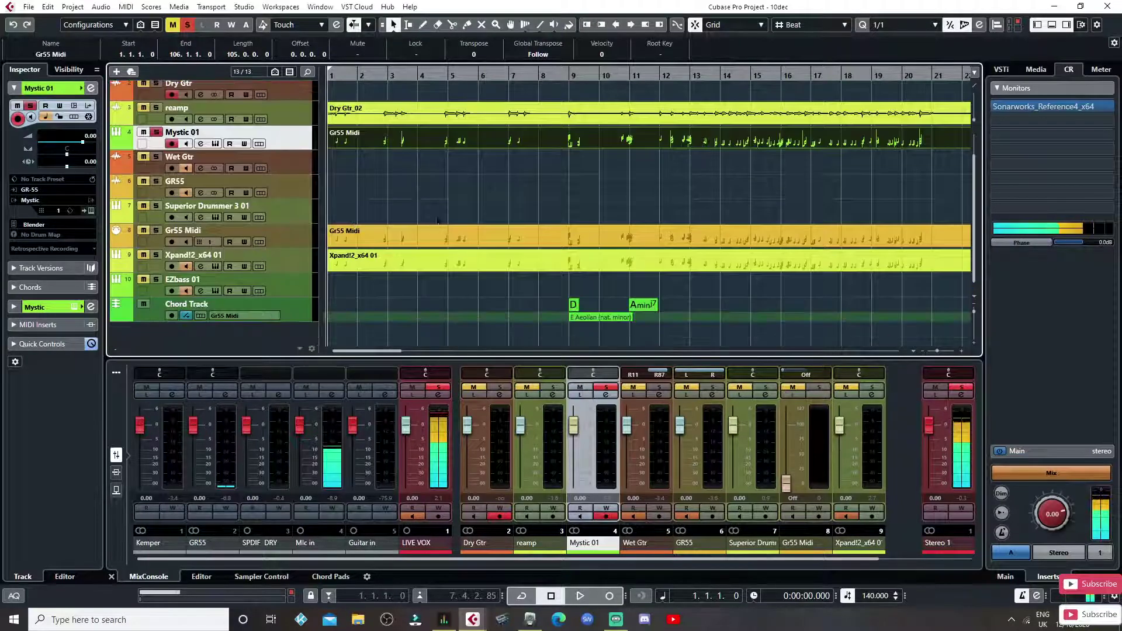
left_click(306, 315)
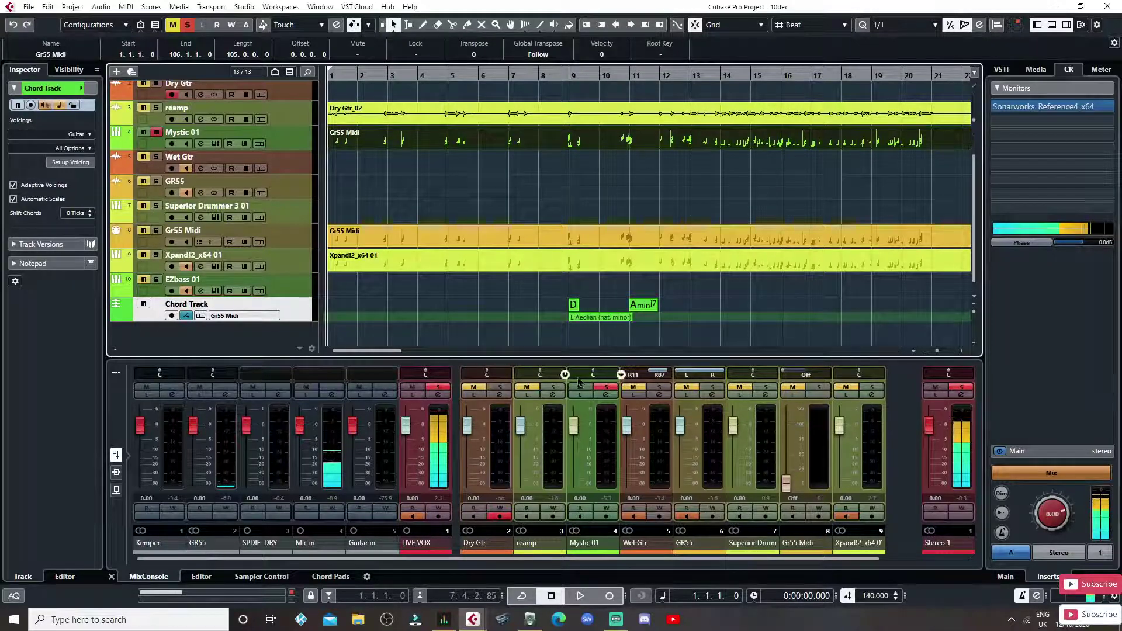
left_click(602, 388)
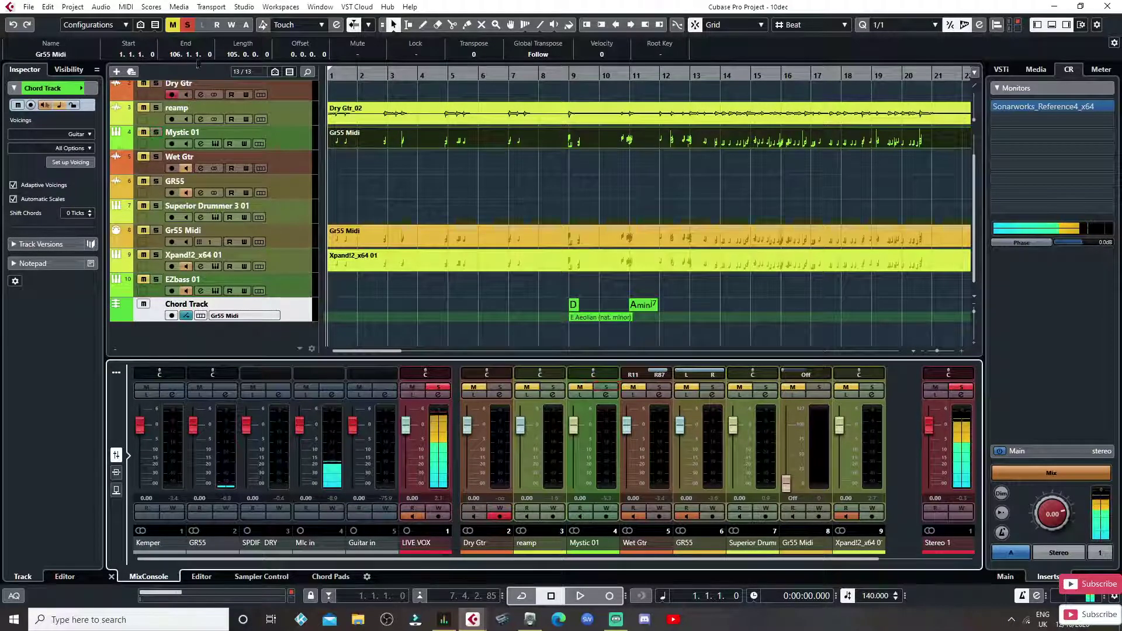
left_click(188, 25)
left_click(172, 25)
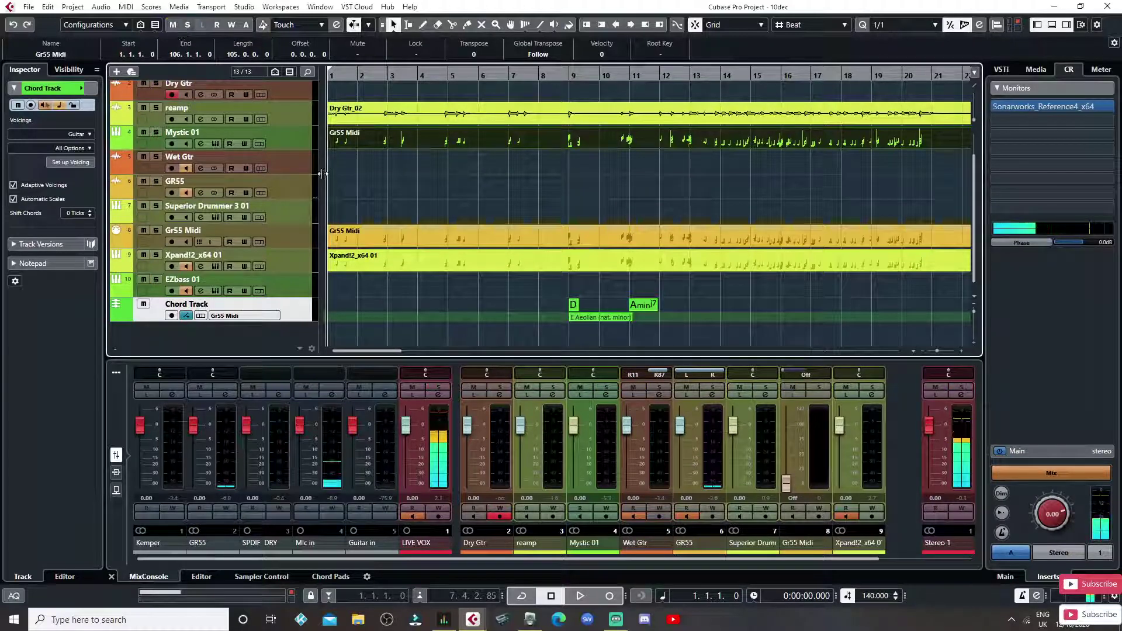
key("space")
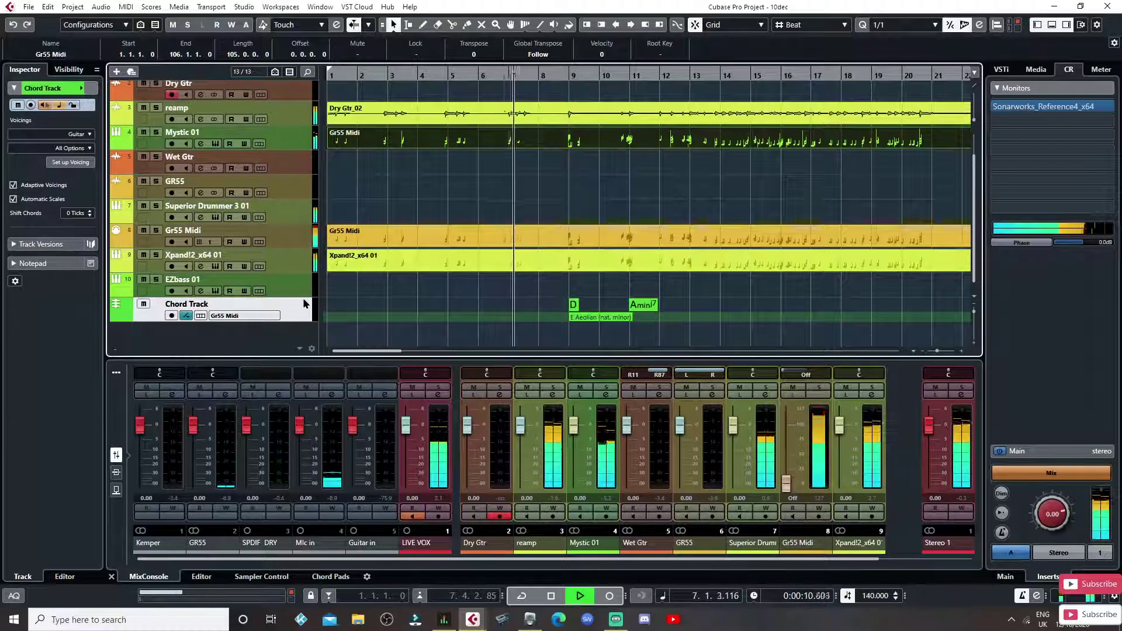
key("space")
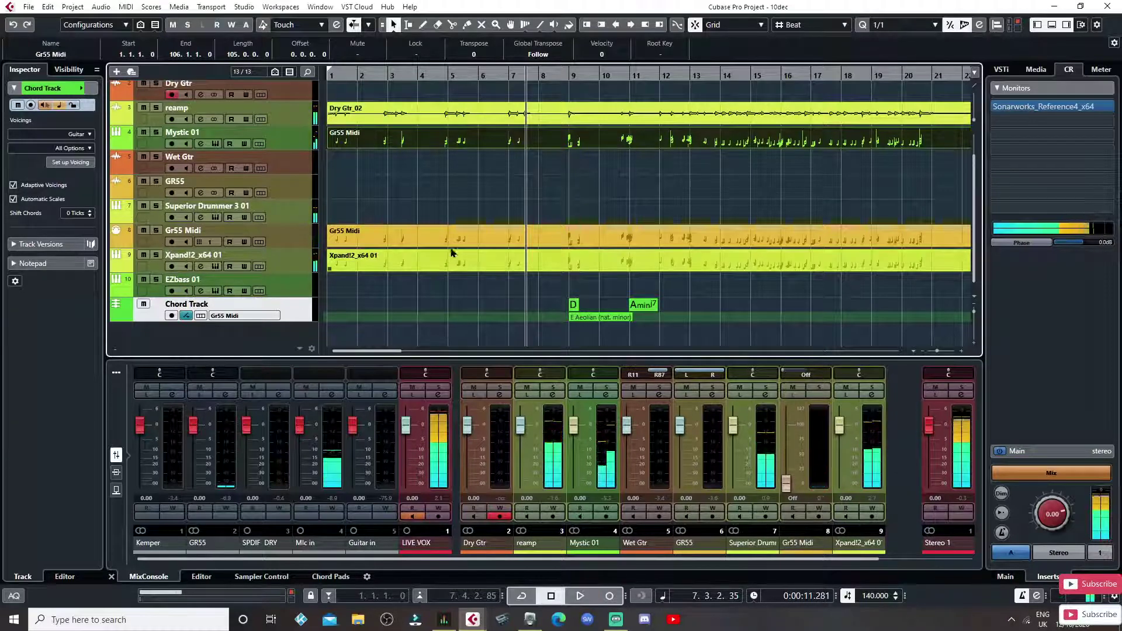
- Copy the Gr55 Midi part from its MIDI track onto the EZbass 01 track, starting at bar 1
left_click(402, 239)
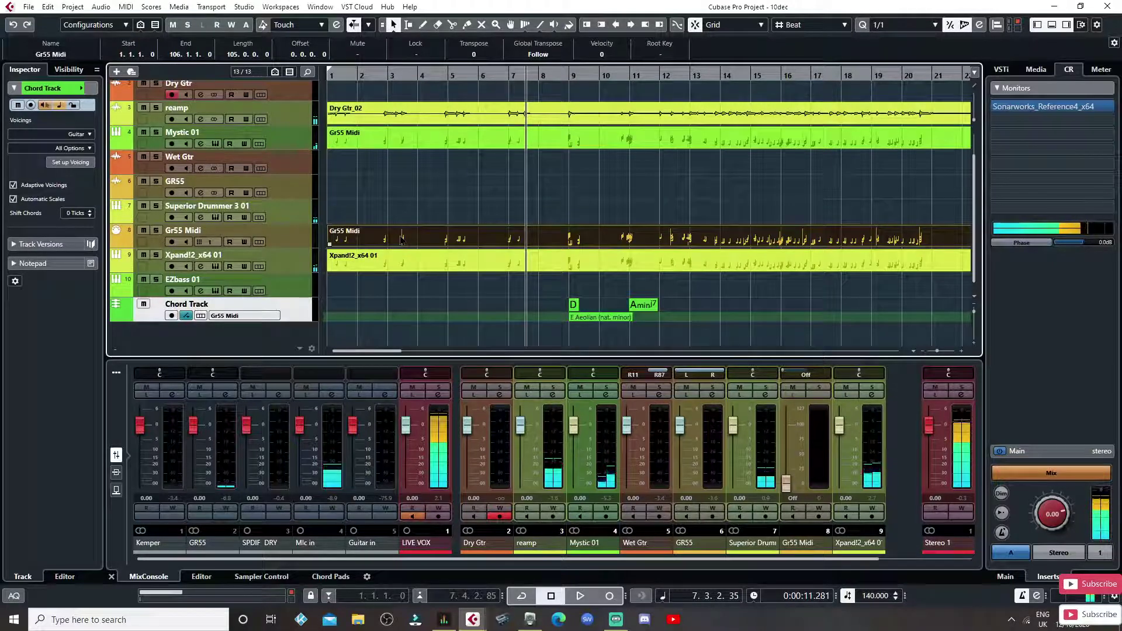
key("alt")
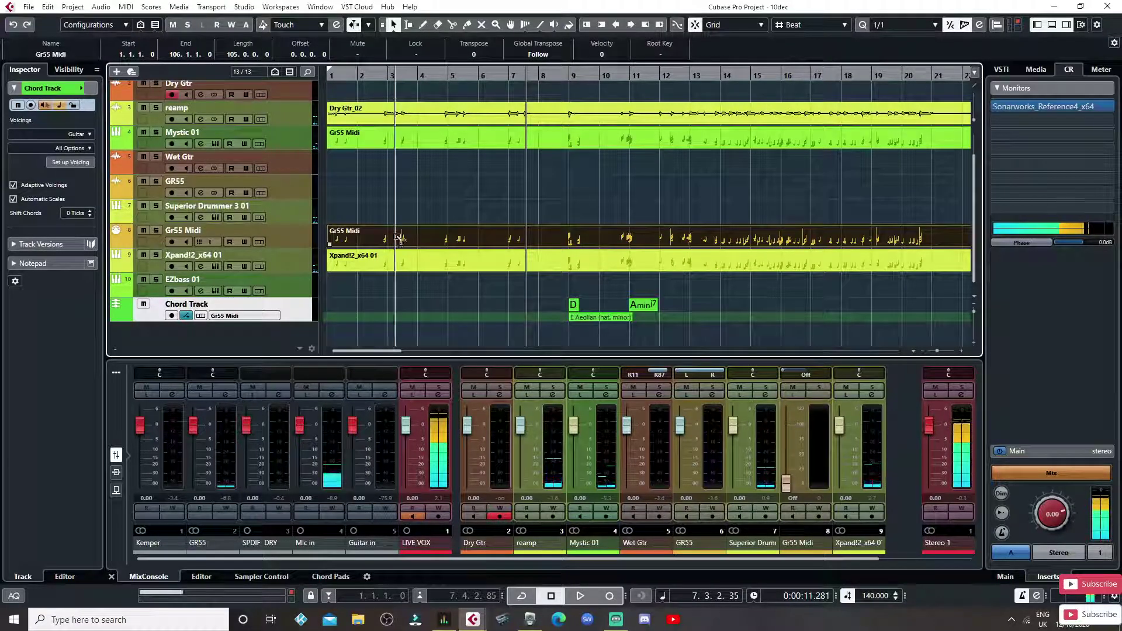
left_click_drag(399, 238, 400, 280)
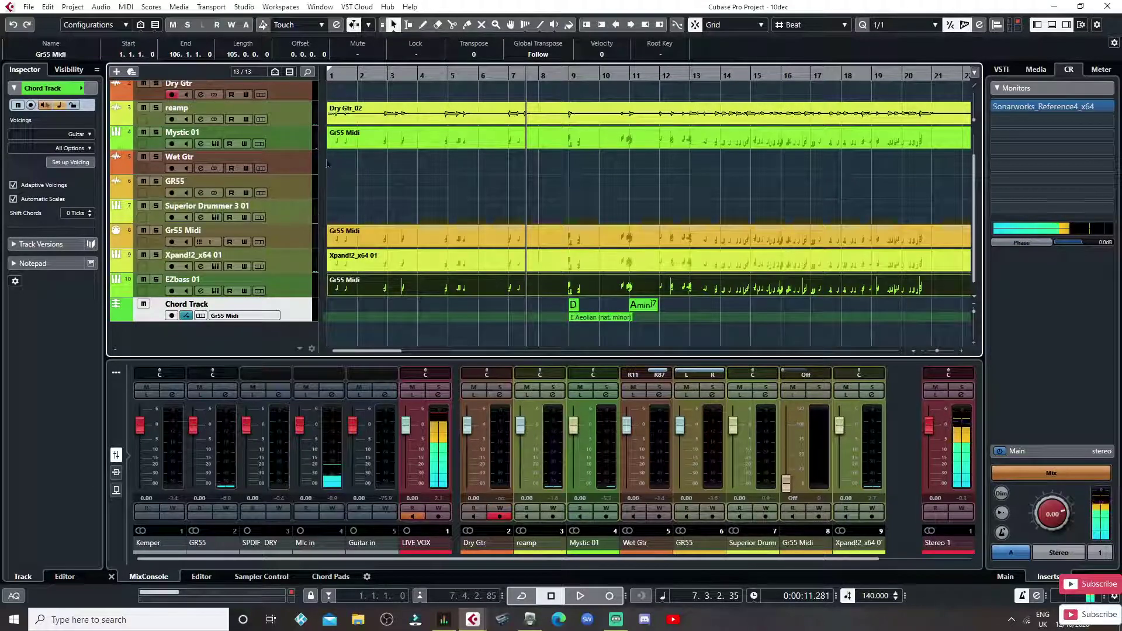
- Mute the Wet Gtr and GR55 tracks and play the mix from the project start
left_click(143, 157)
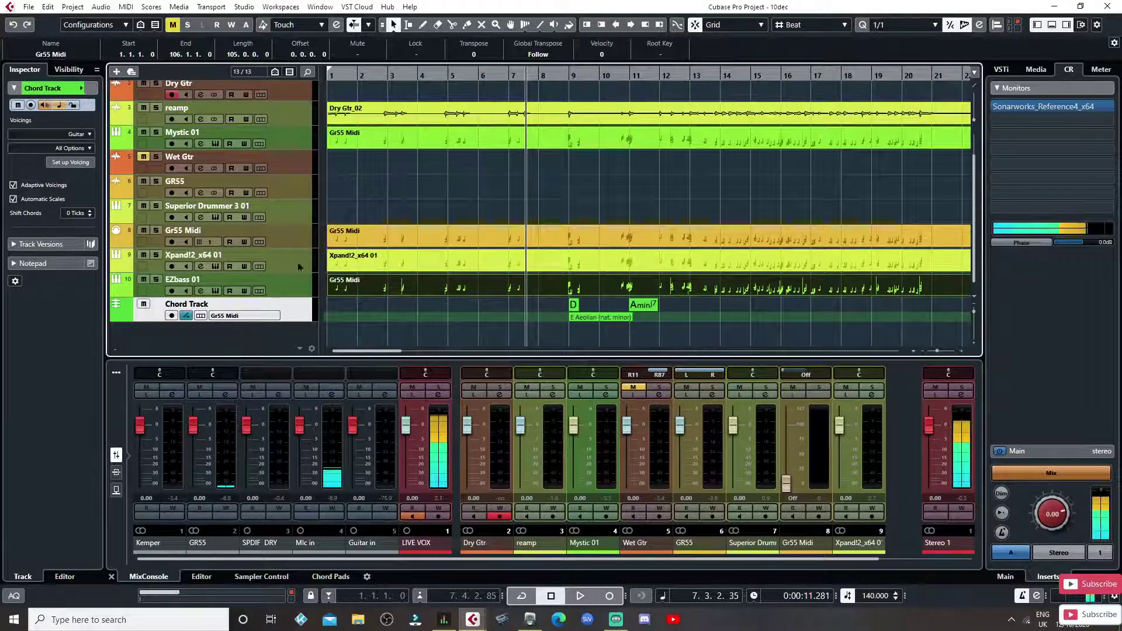
left_click(297, 193)
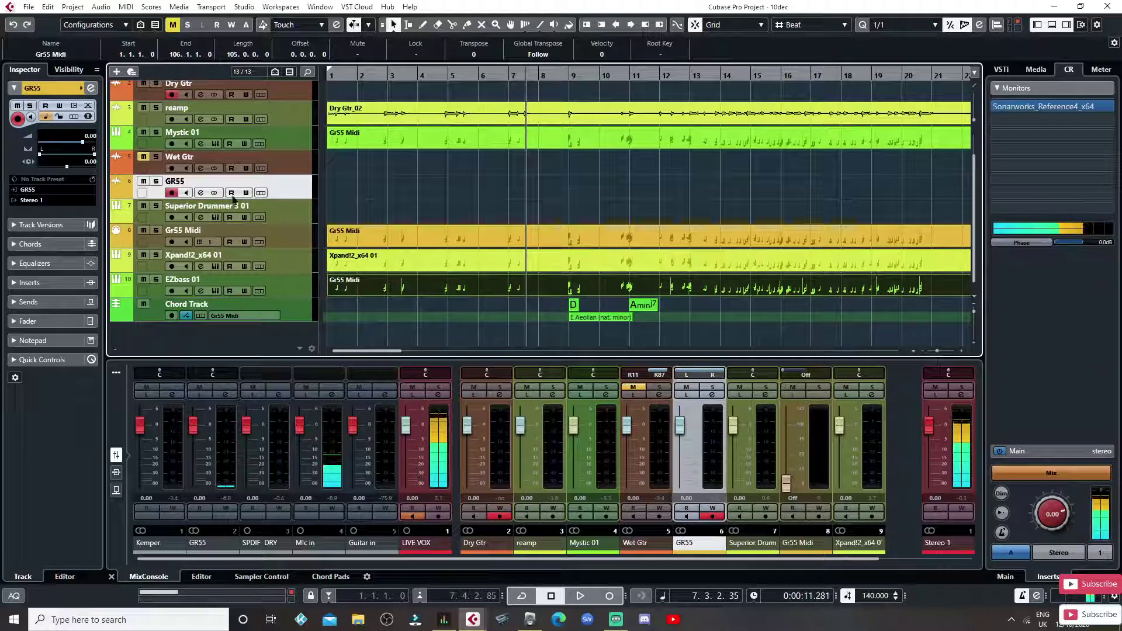
left_click(144, 183)
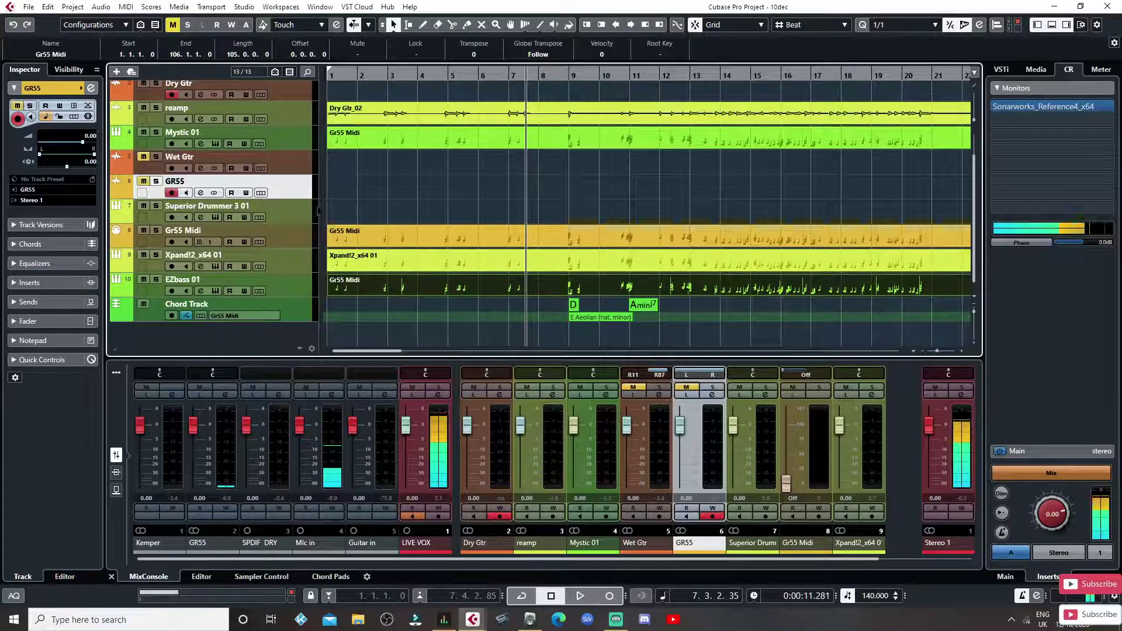
key("Home")
key("space")
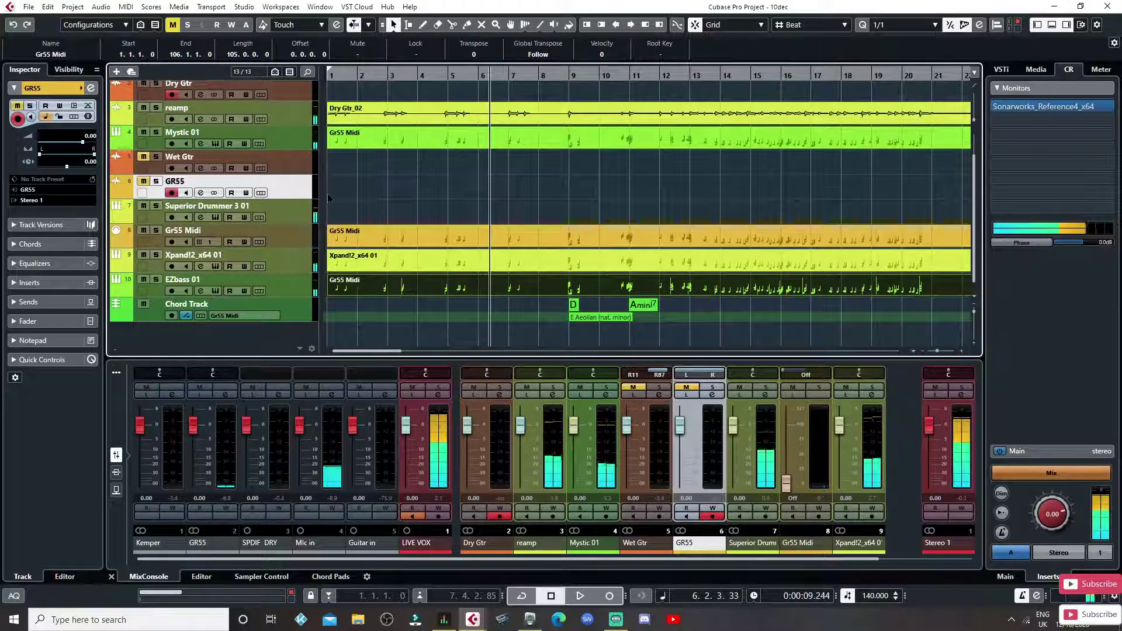
- View the sounds loaded in the Xpand!2_x64 01 track's instrument window and close it
left_click(286, 262)
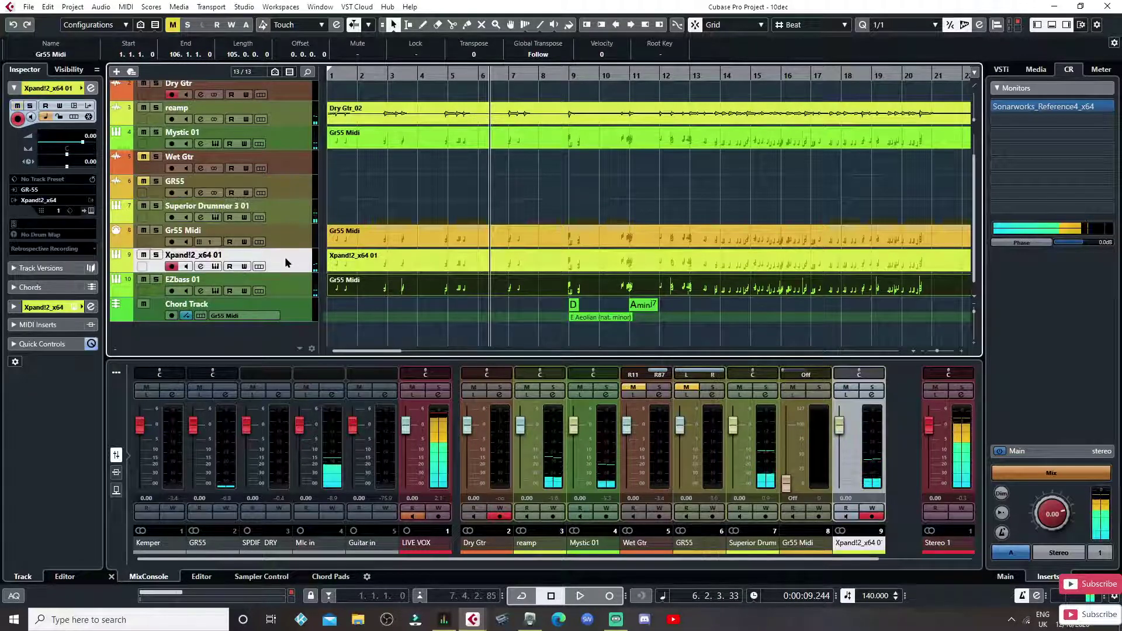
left_click(215, 266)
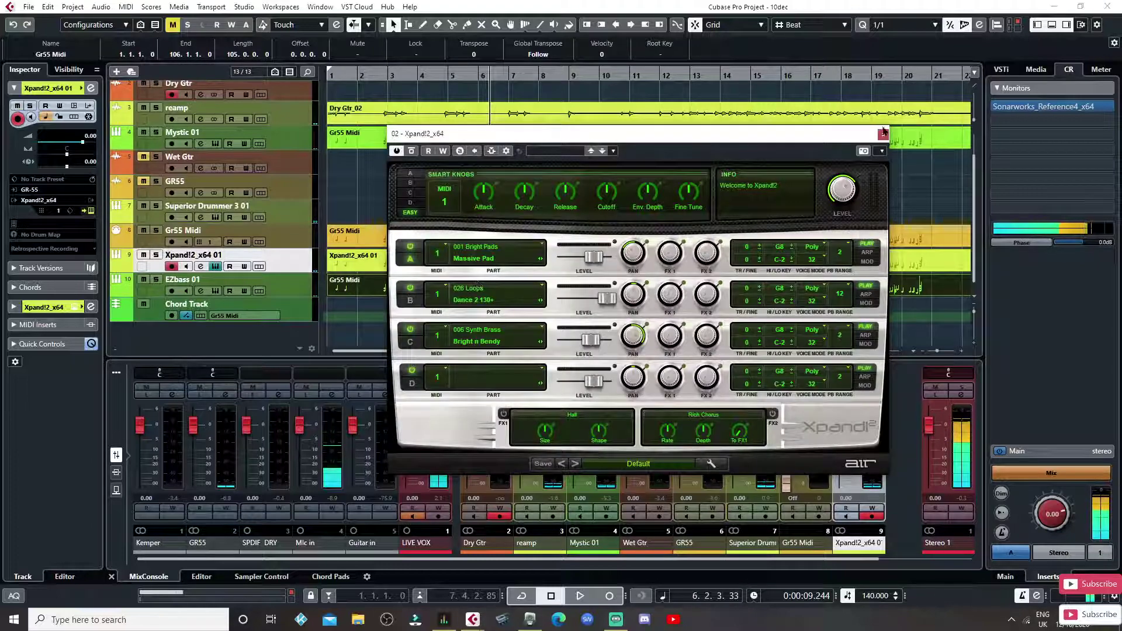
left_click_drag(858, 134, 755, 406)
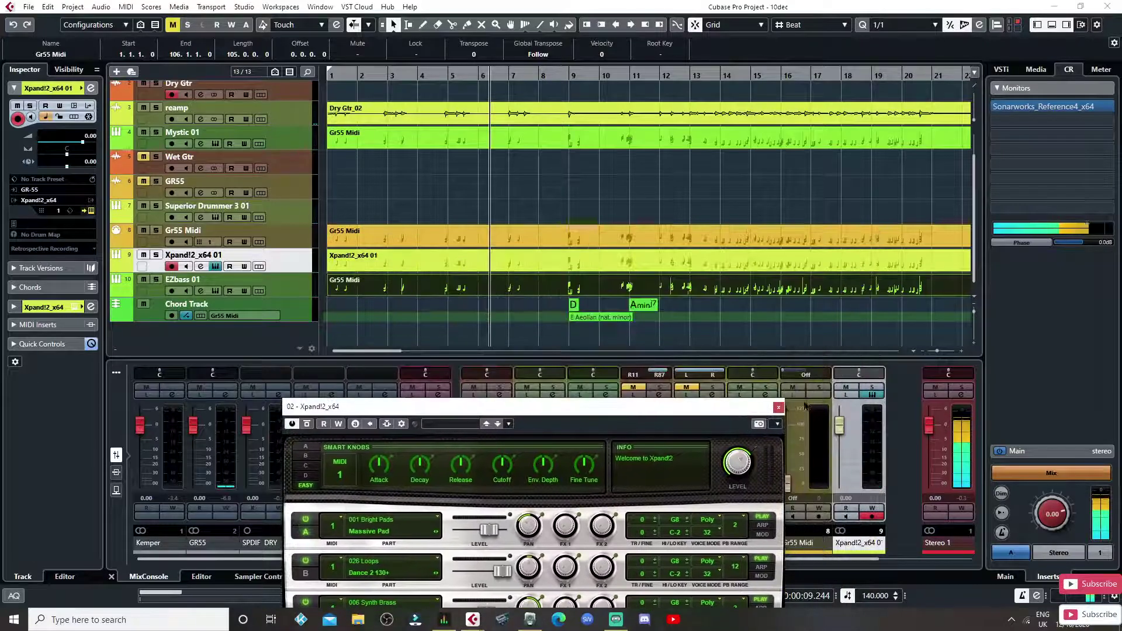
left_click(779, 407)
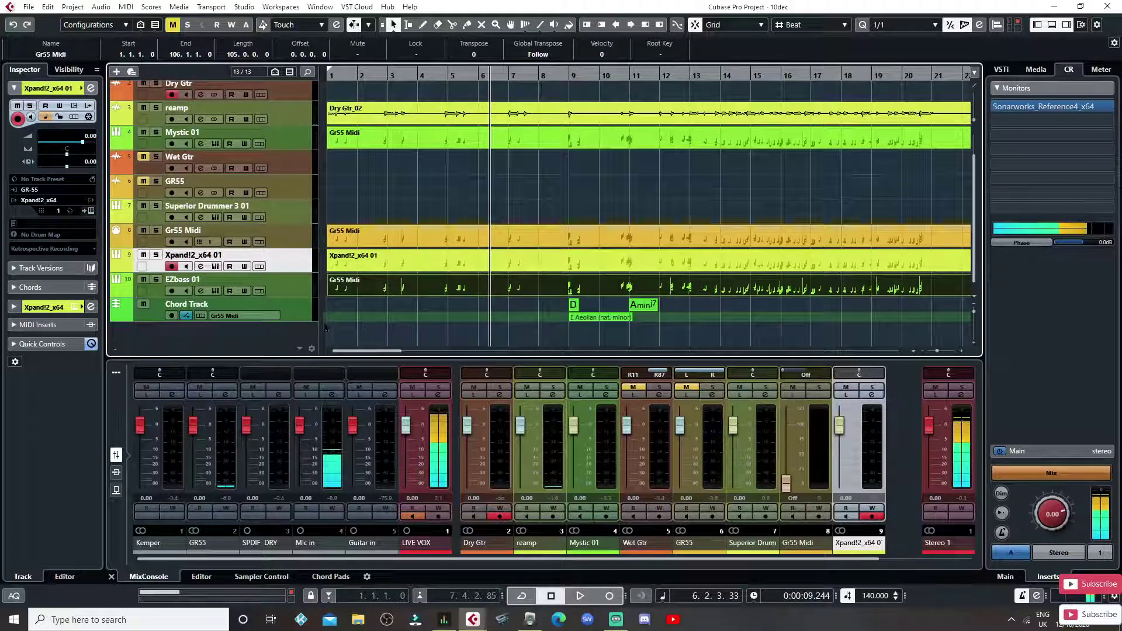
- Examine the detected chords on the Chord Track around bars 29 to 50 and return to the start of the project
left_click(305, 319)
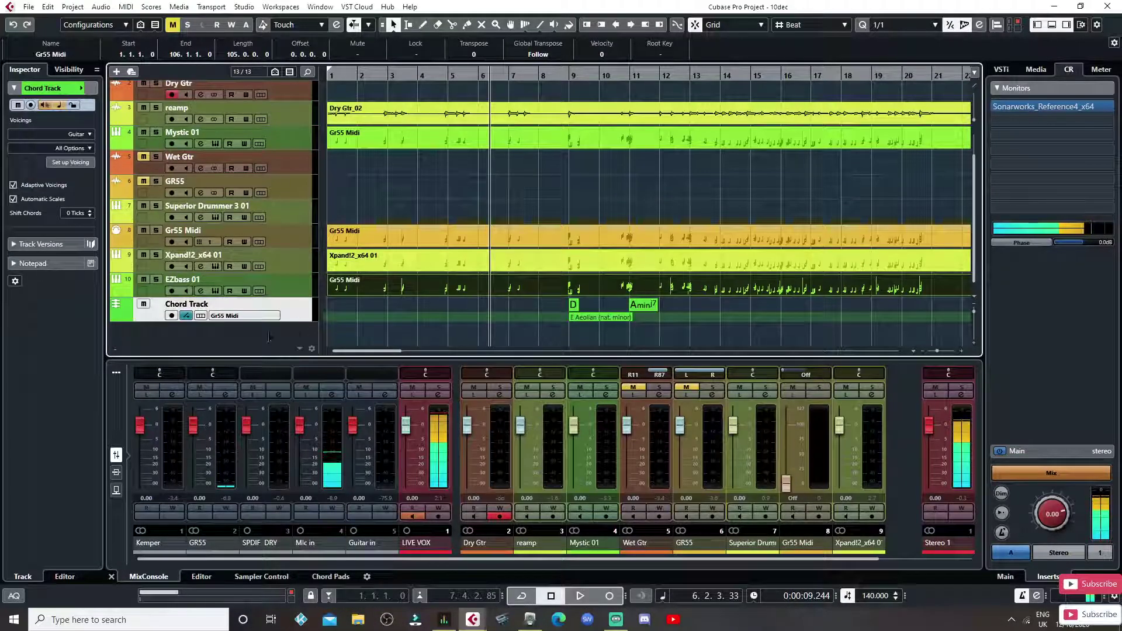
left_click_drag(370, 352, 474, 350)
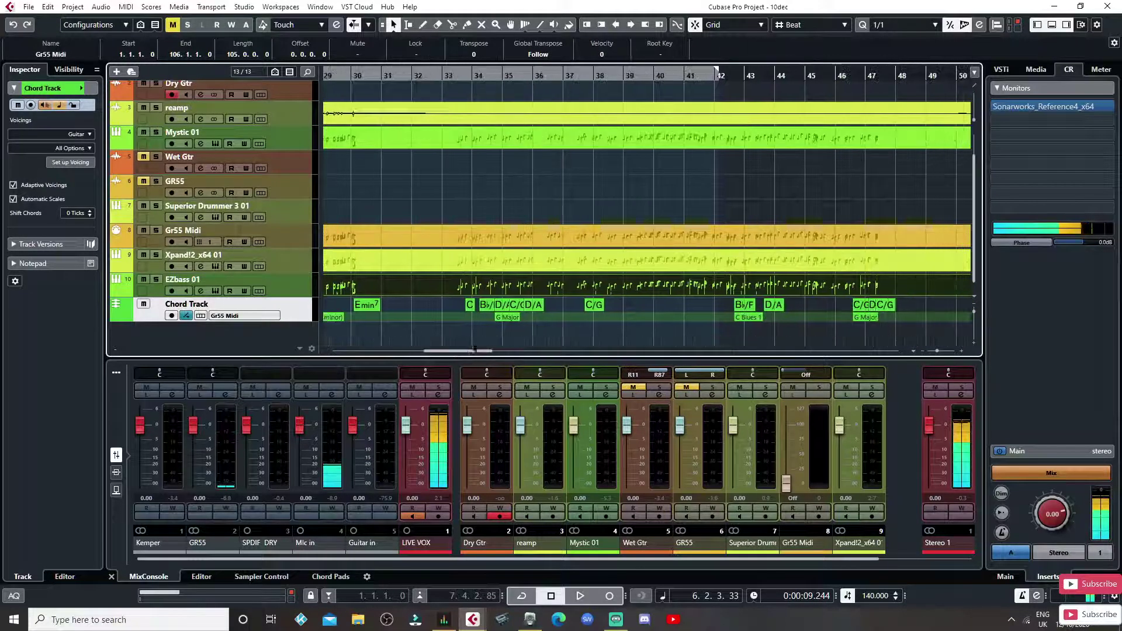
left_click(961, 350)
left_click(961, 351)
left_click(961, 351)
left_click(961, 352)
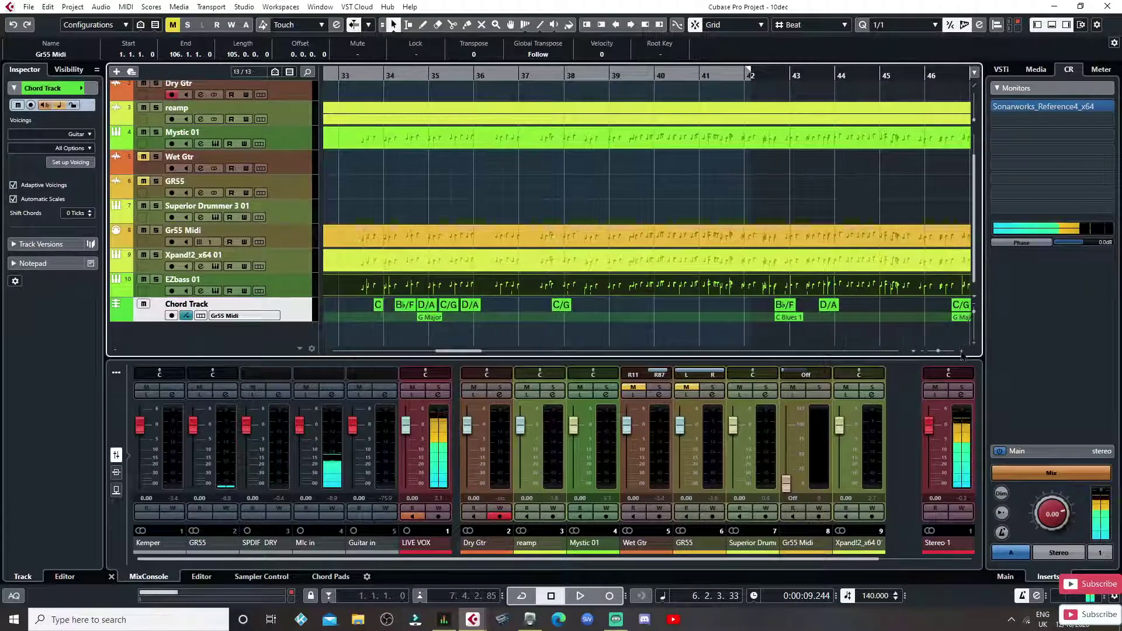
left_click(961, 352)
left_click_drag(465, 351, 346, 346)
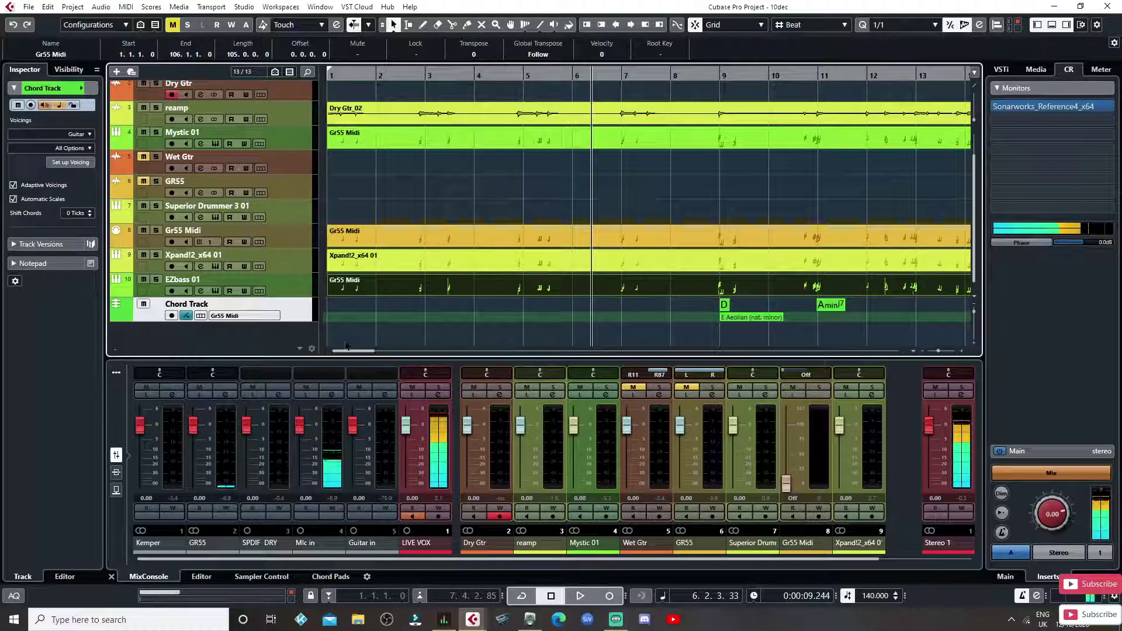